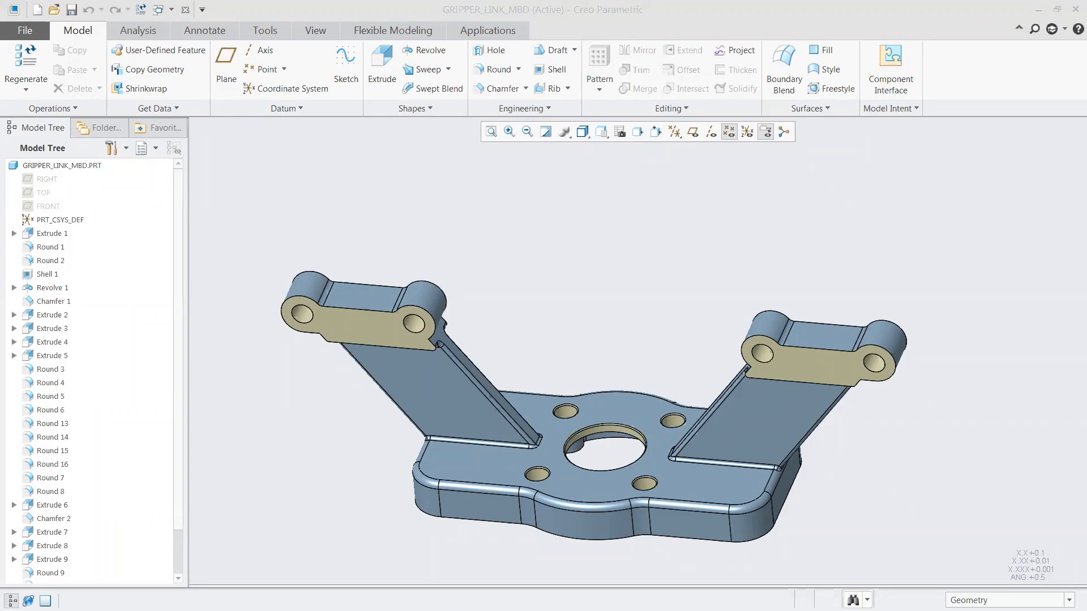
Activate the Mbd_01 combination state and make BOTTOM the active annotation plane
mouse_move(552, 355)
middle_down()
mouse_move(555, 374)
mouse_move(568, 323)
mouse_move(558, 334)
mouse_move(549, 320)
middle_up()
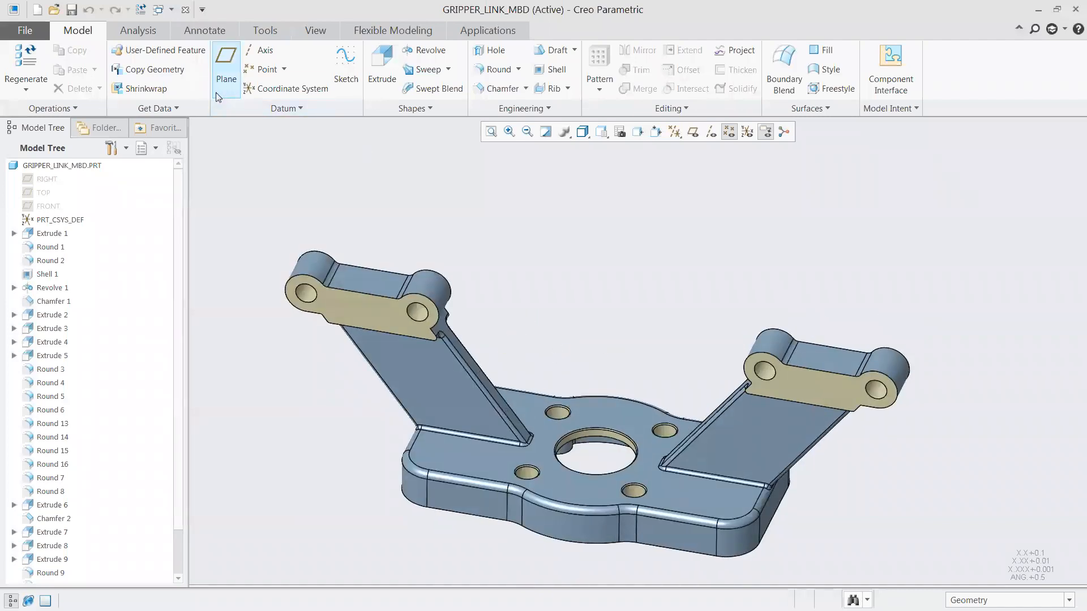
click(203, 30)
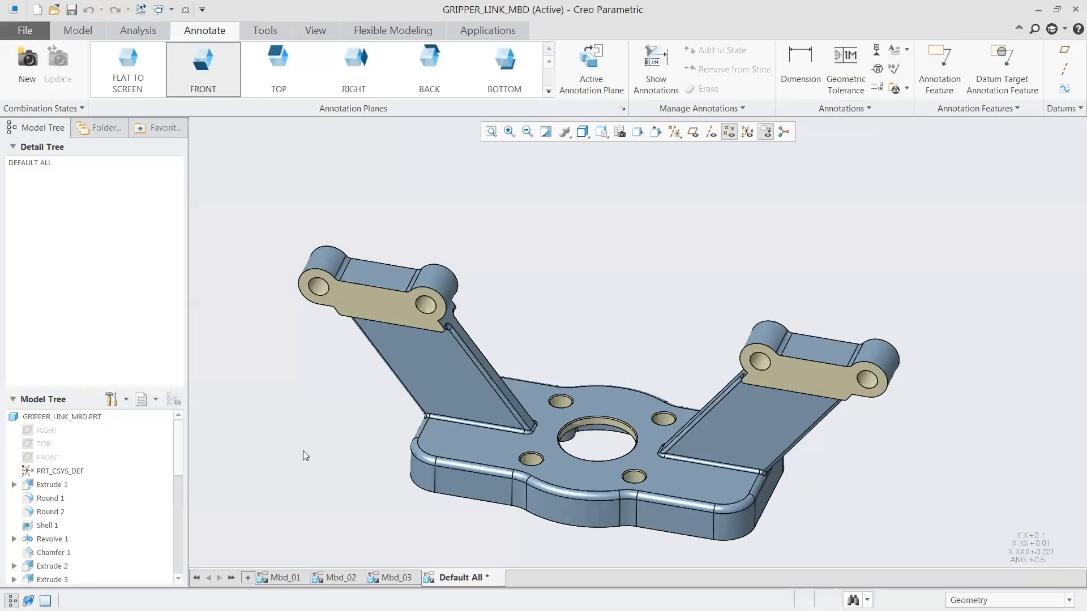
click(285, 582)
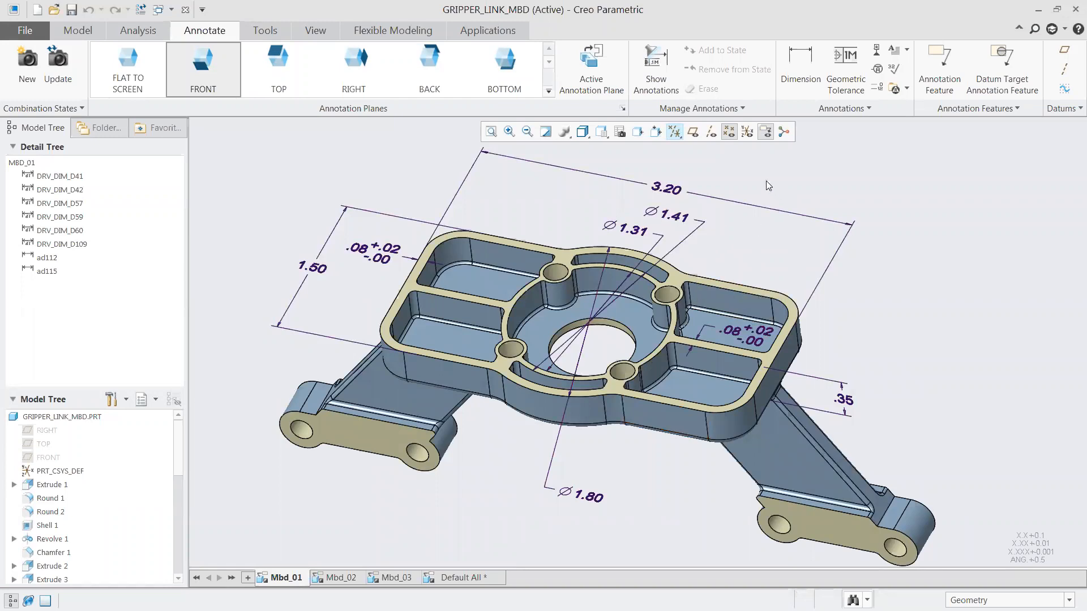
scroll(766, 182, down, 3)
click(504, 71)
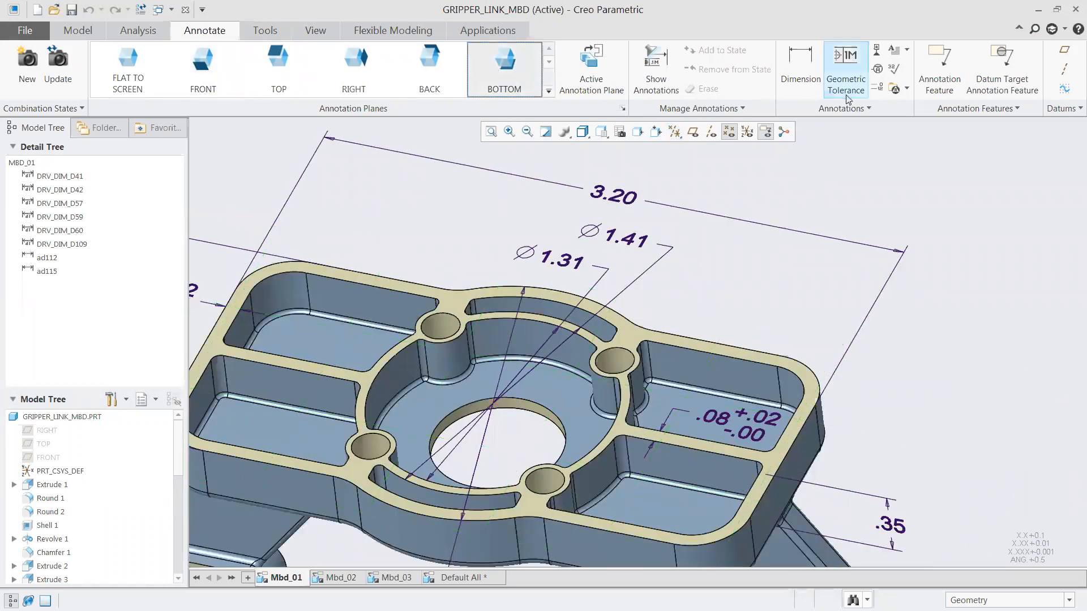
Add a flatness tolerance of 0.002 with a leader to the ribbed face on the underside of the base
click(846, 93)
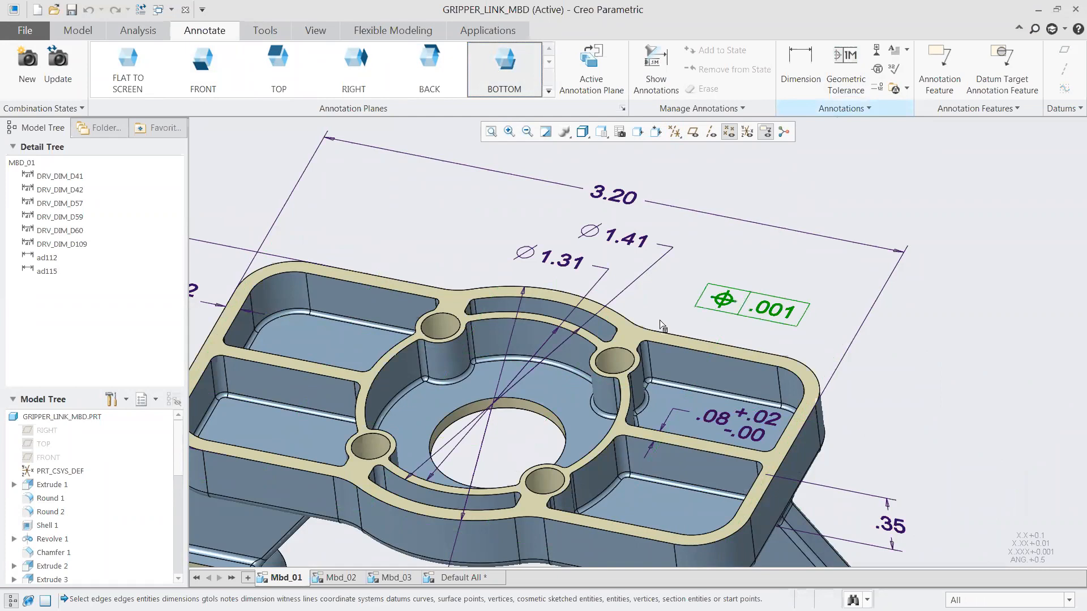
click(626, 340)
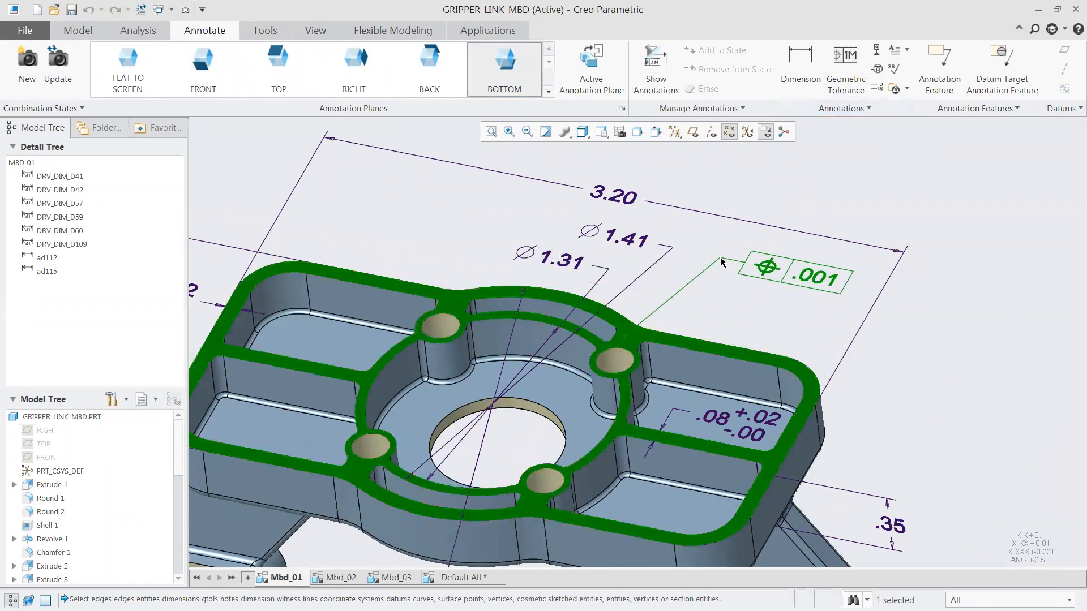
middle_click(722, 262)
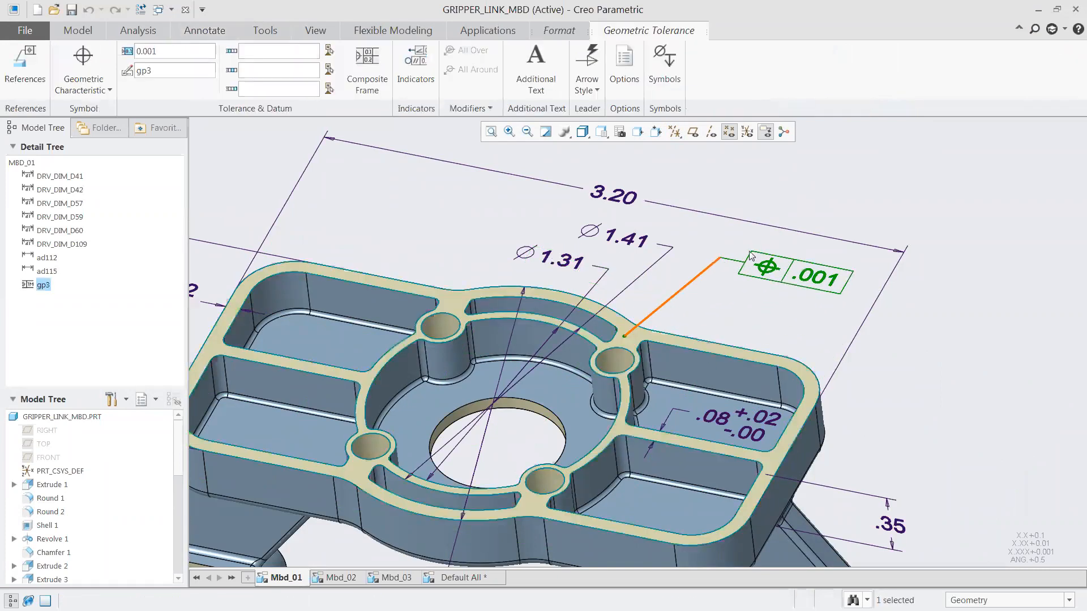
click(111, 96)
click(83, 118)
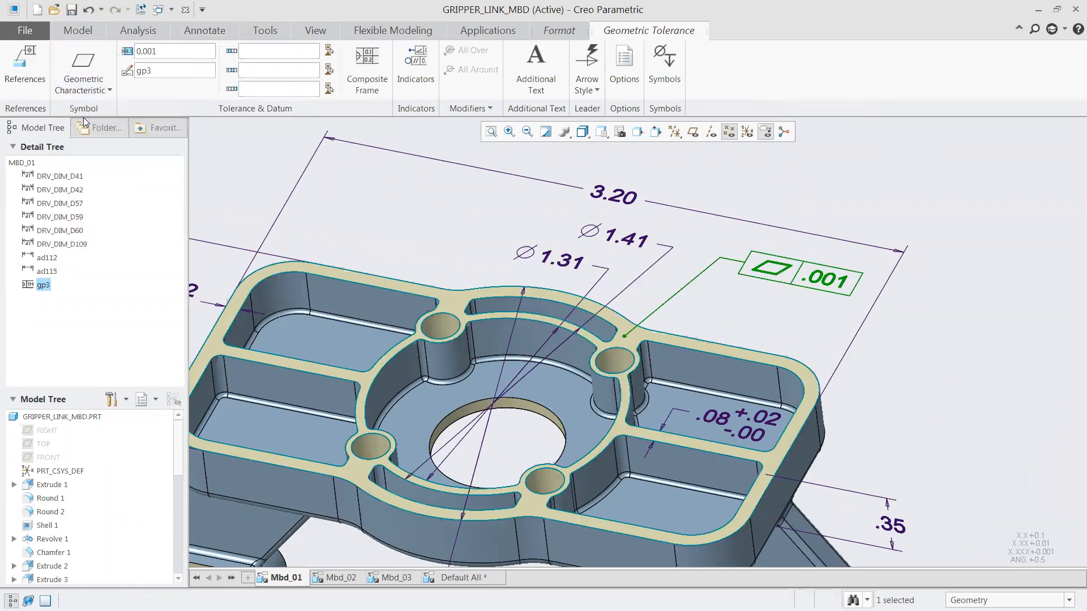
drag(154, 52, 167, 54)
click(821, 173)
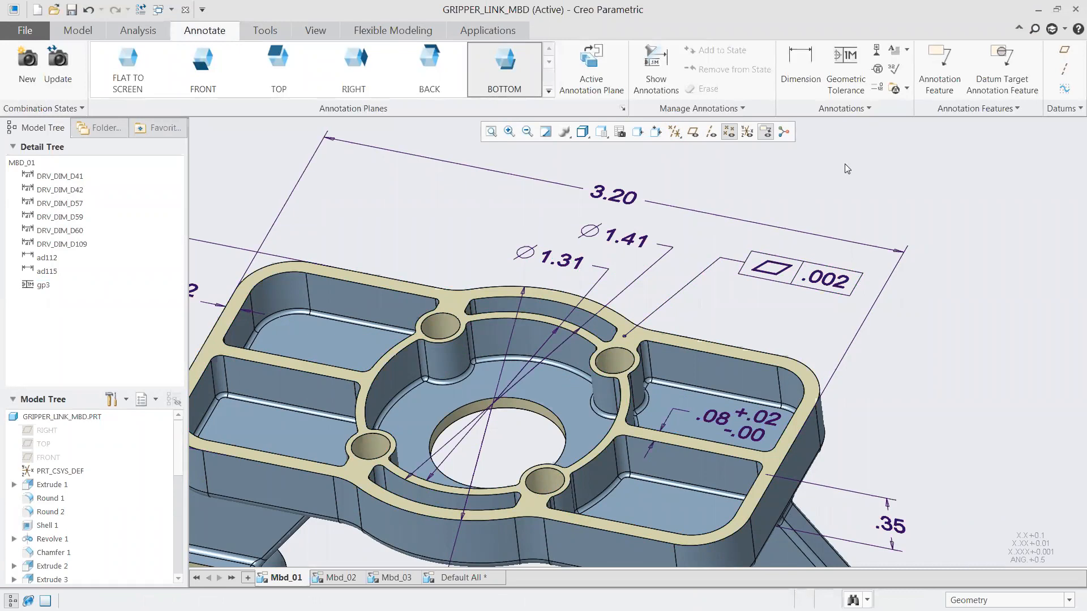
Attach datum feature symbol A beneath the flatness tolerance frame and add the ribbed face as its reference
click(877, 51)
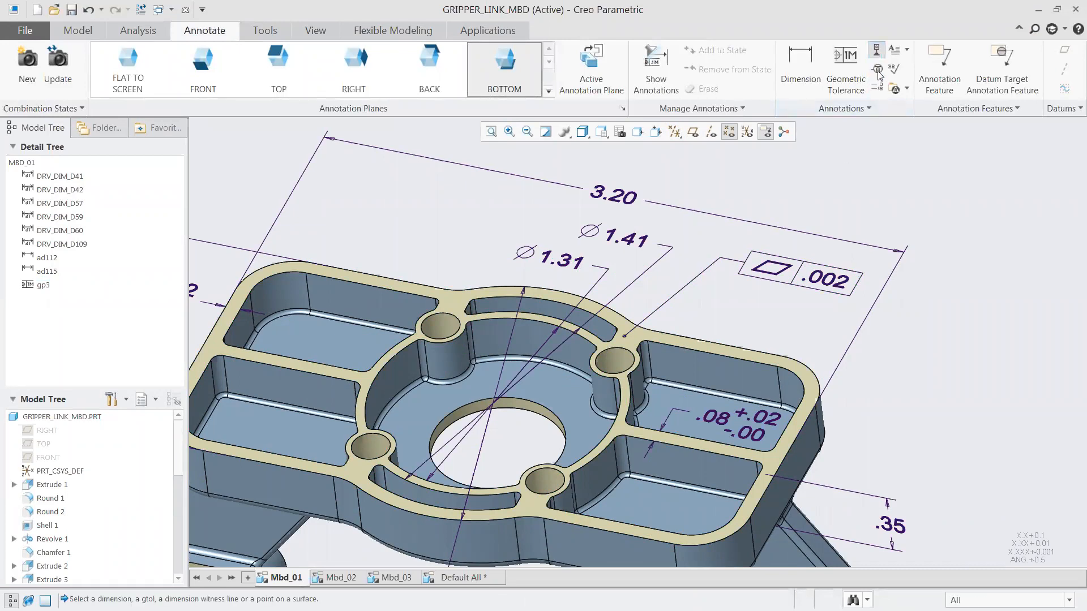
click(799, 283)
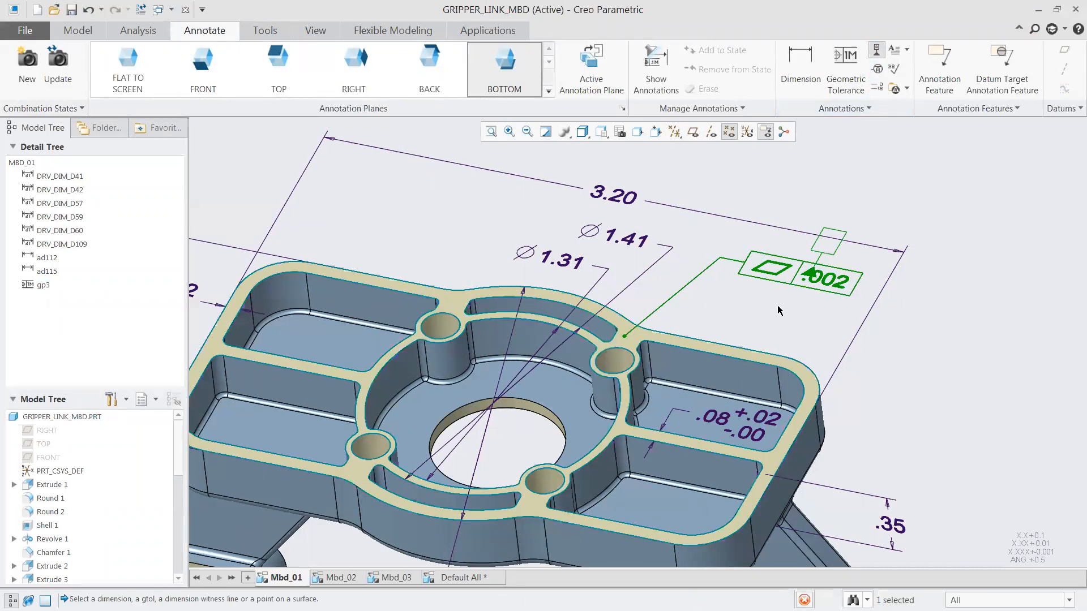
click(774, 333)
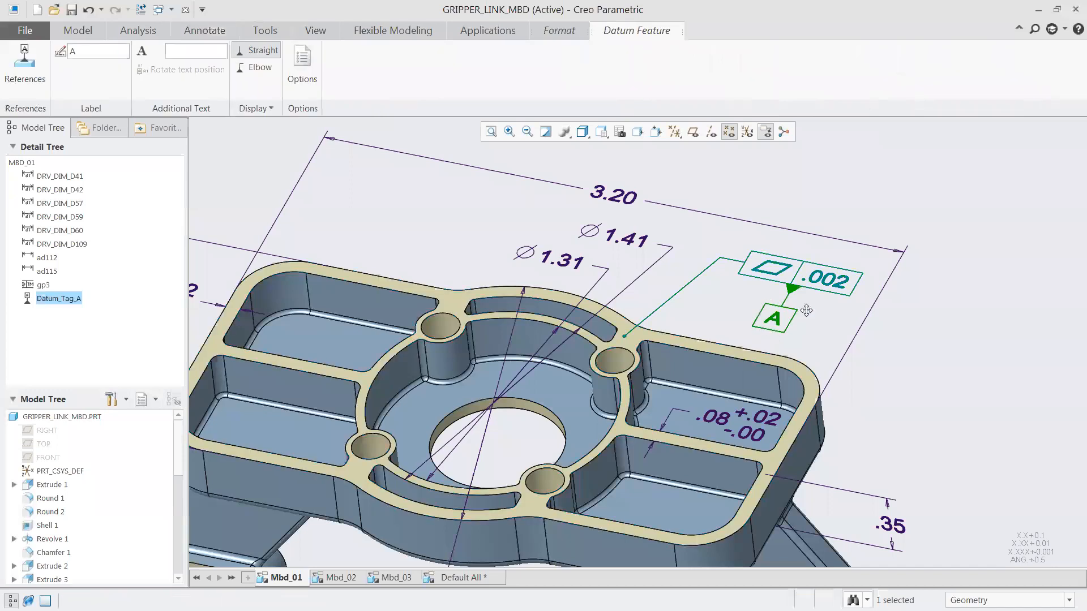
click(24, 63)
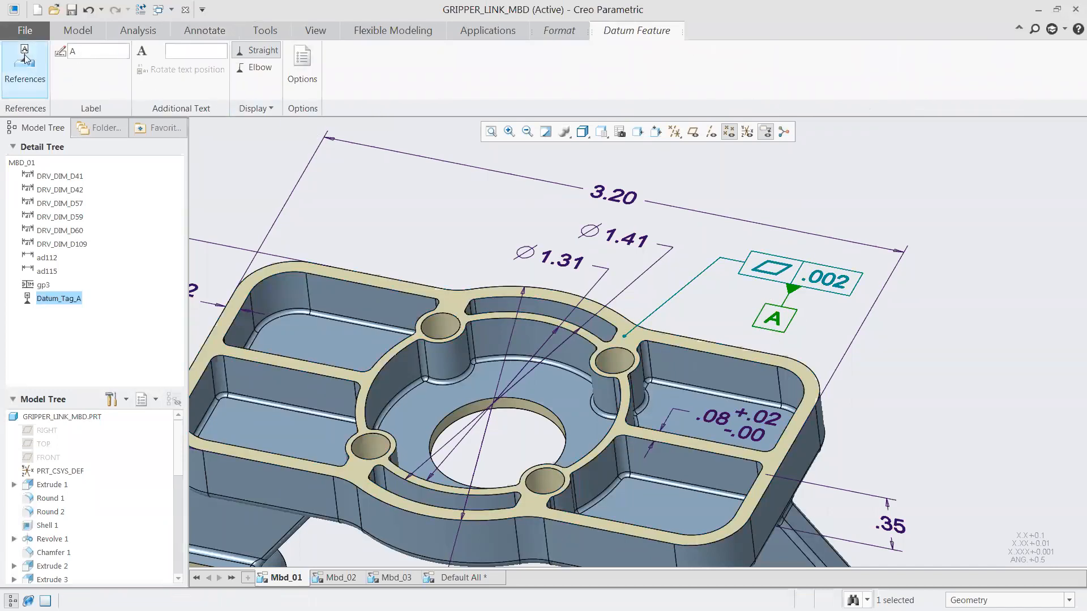
click(641, 333)
click(1015, 306)
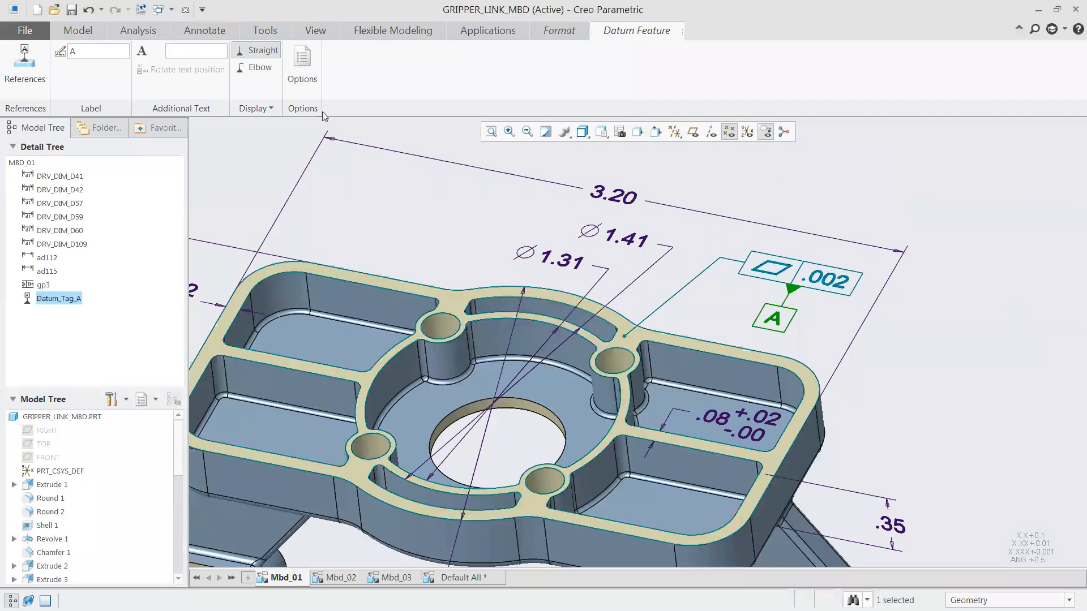
Try the Elbow display and the leader-elbow attachment for datum symbol A, switching back to Straight beneath the flatness frame
click(259, 69)
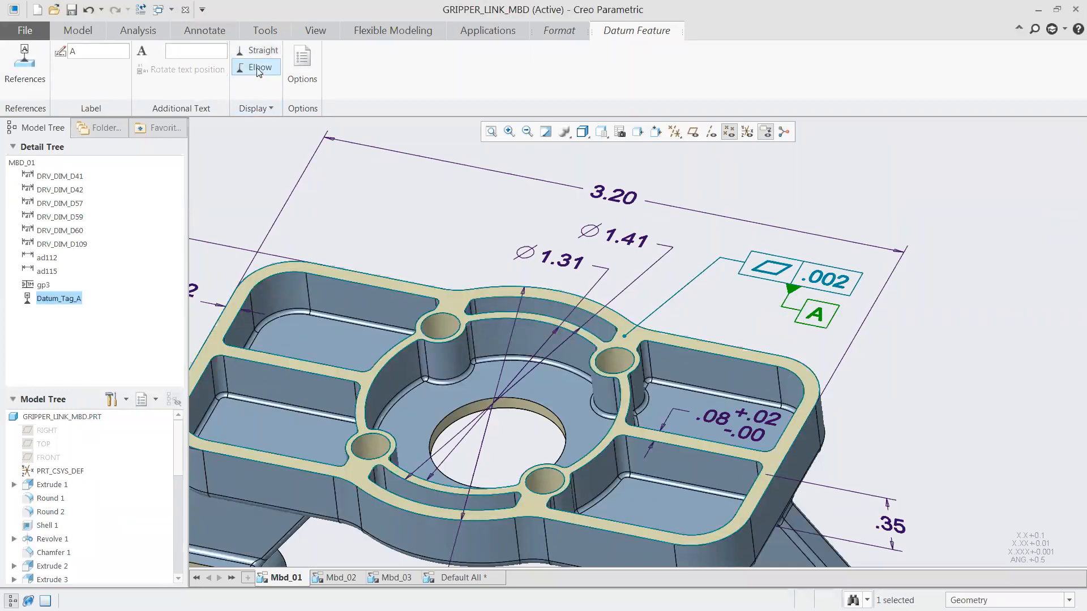
click(258, 50)
right_click(787, 321)
click(848, 384)
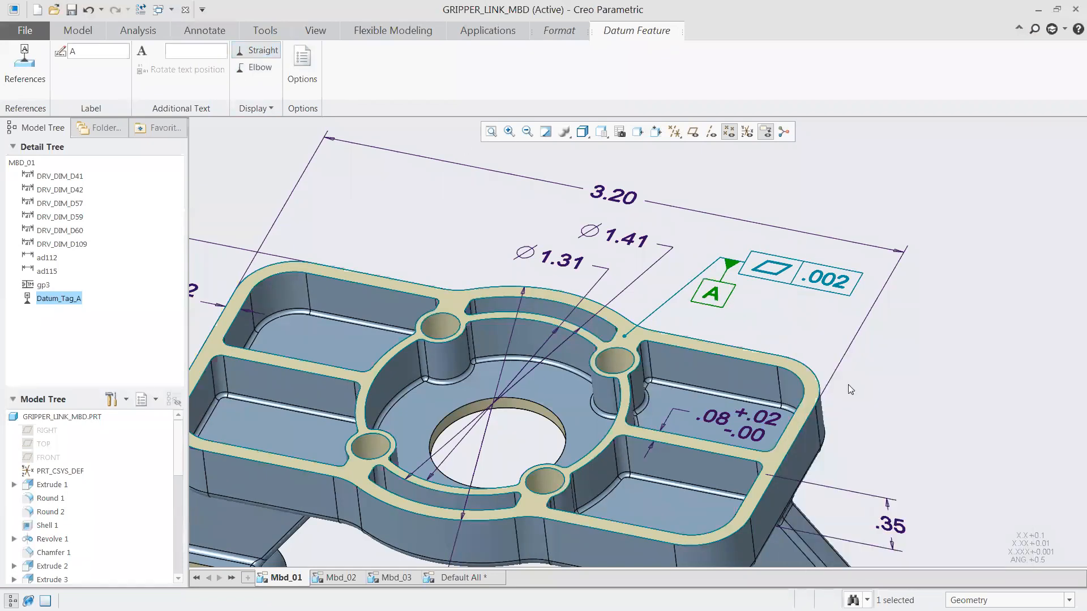
right_click(706, 299)
click(773, 360)
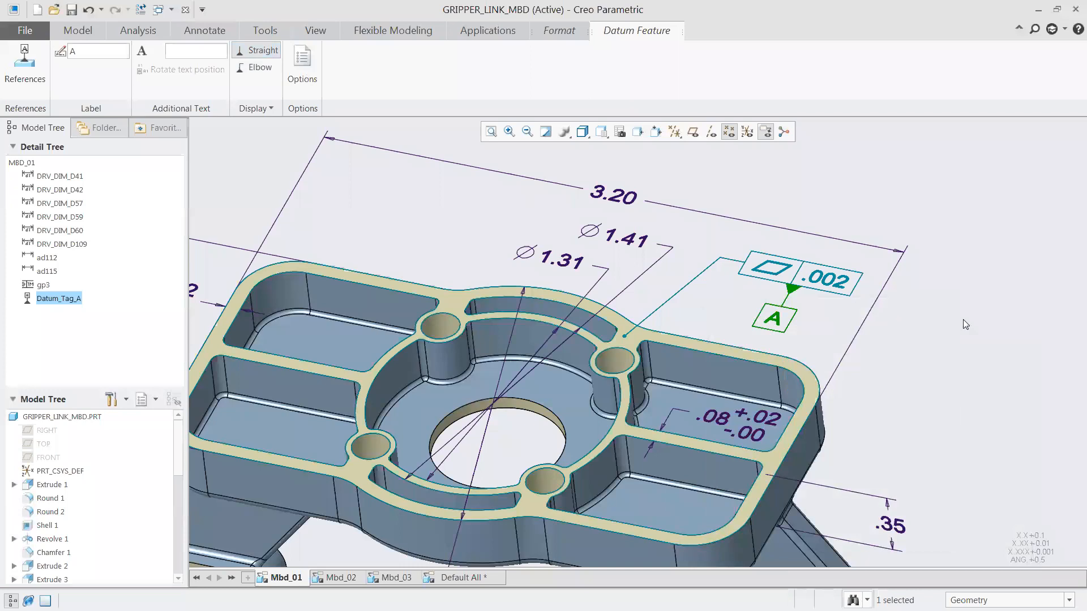
Finish the datum symbol and update the Mbd_01 combination state with the new annotations
middle_click(916, 310)
scroll(763, 185, up, 3)
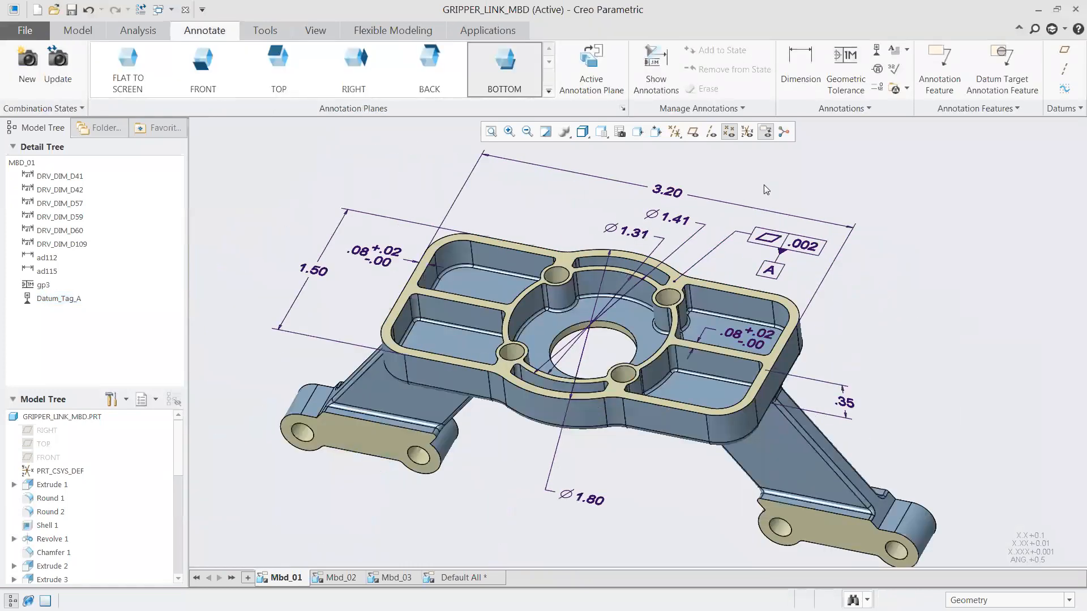
click(62, 63)
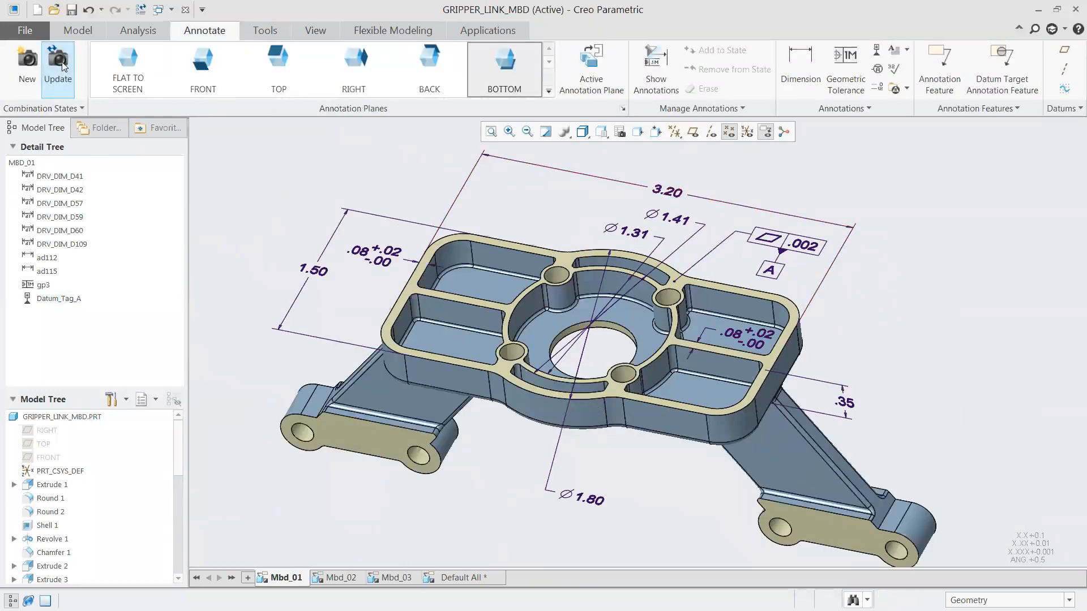
In combination state Mbd_02, on the TOP annotation plane, show the large central hole's diameter dimension and place it above the part
click(339, 578)
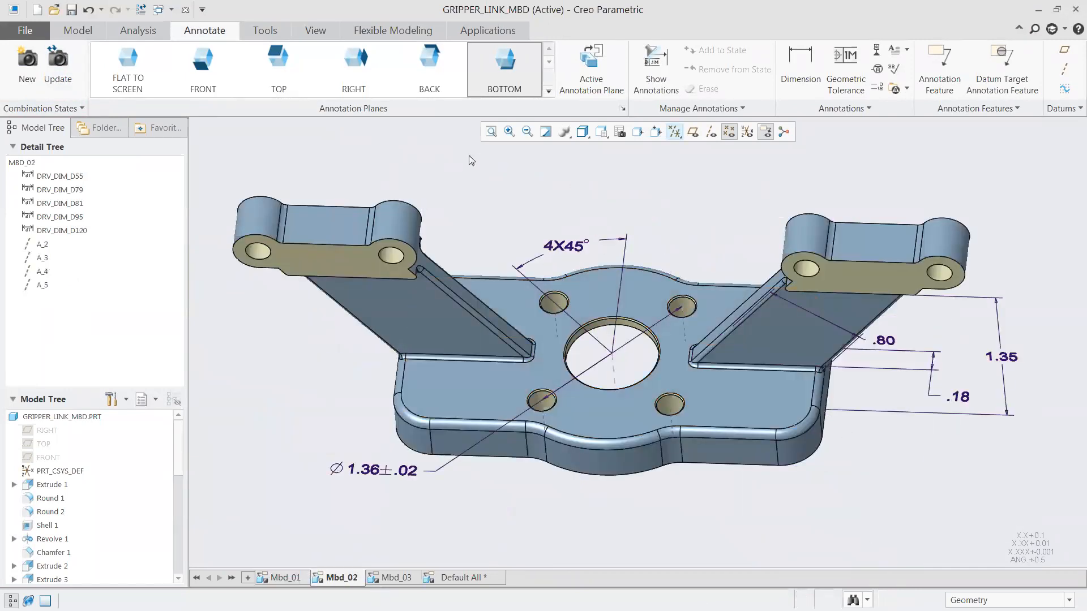
click(278, 66)
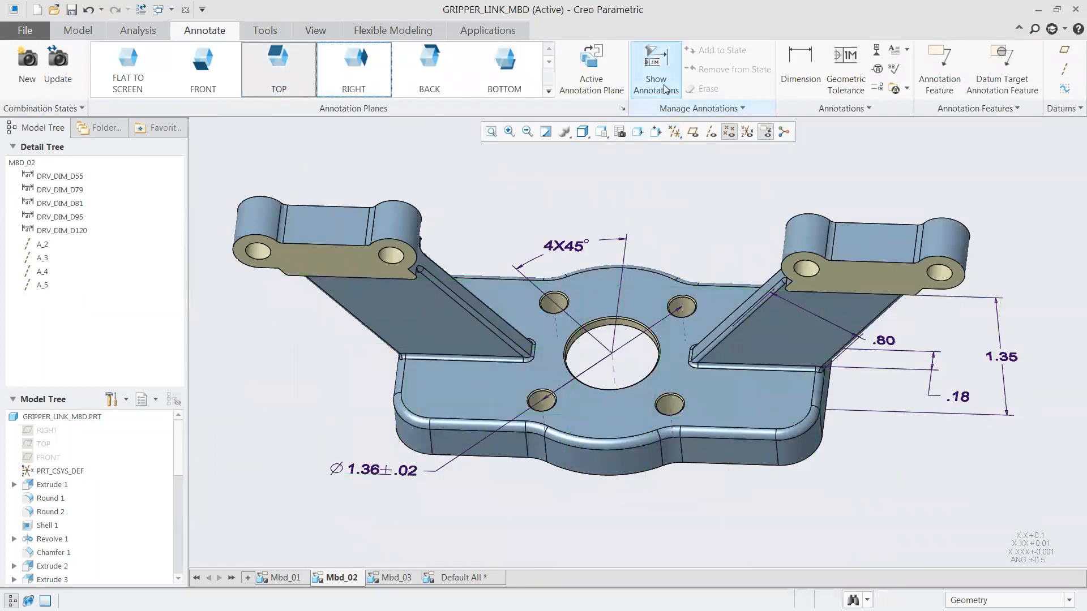
click(655, 61)
scroll(636, 297, down, 5)
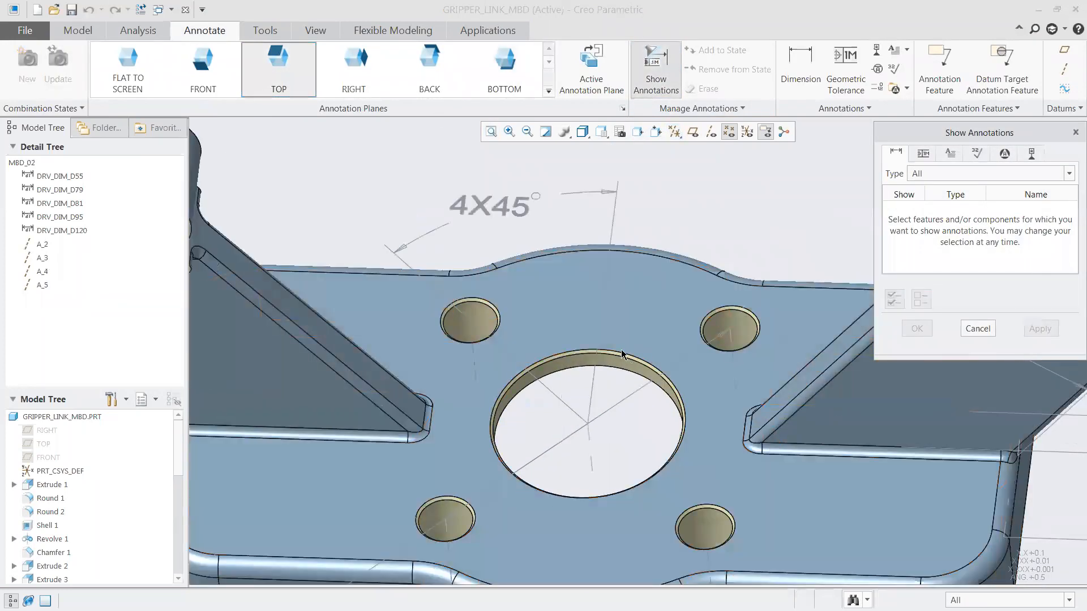
click(623, 379)
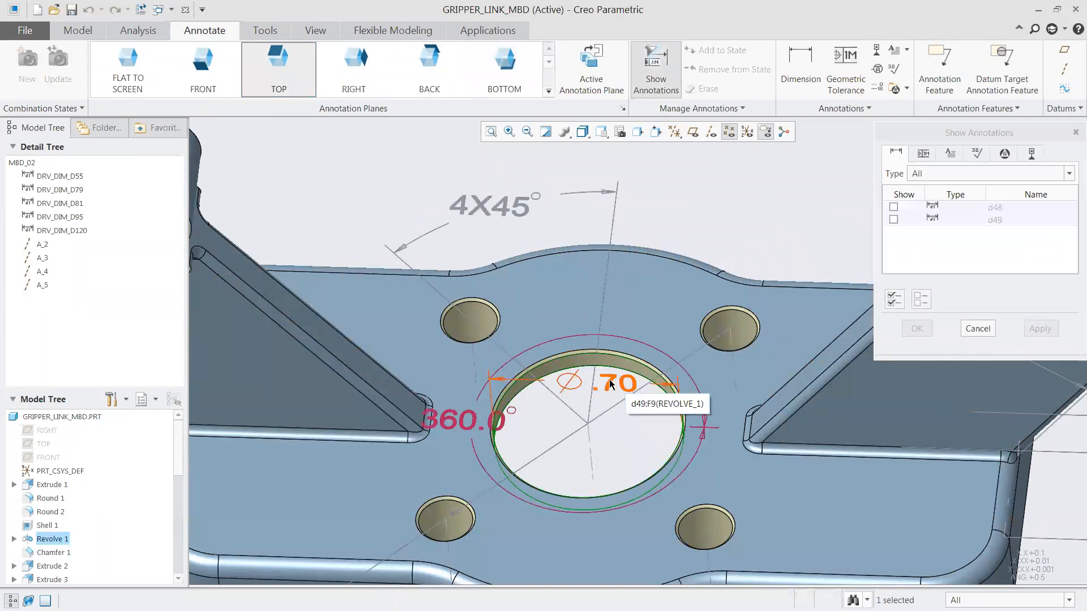
click(610, 380)
click(916, 329)
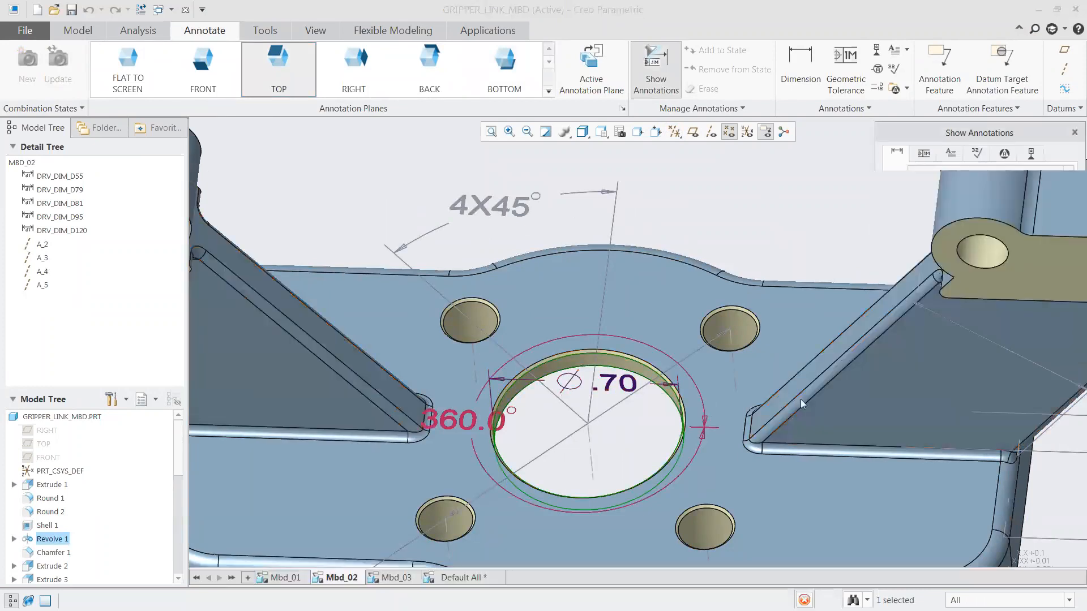
scroll(599, 477, up, 5)
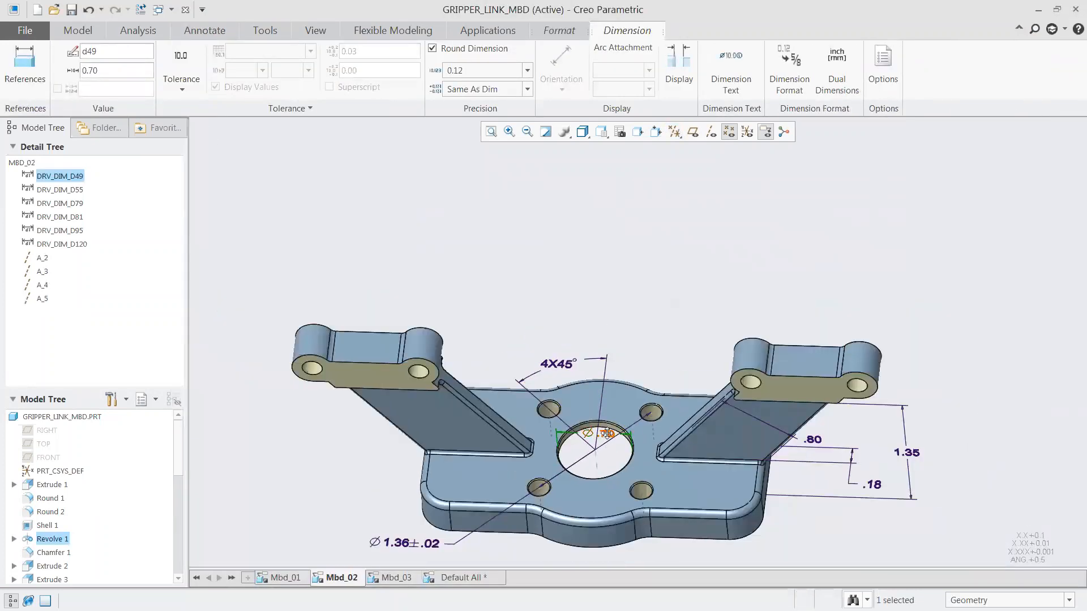
drag(612, 288, 651, 260)
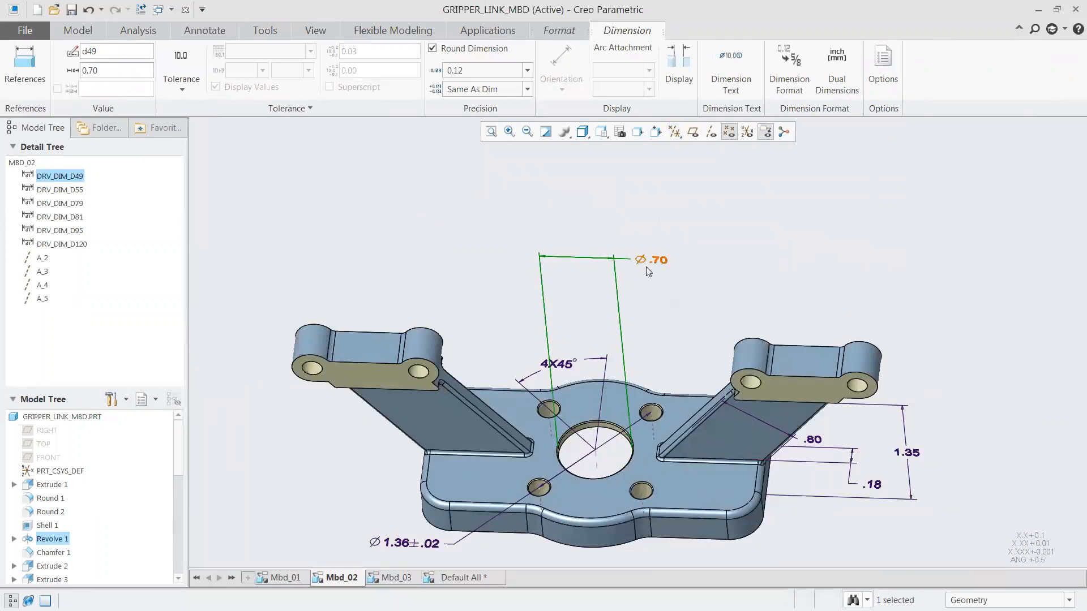
Give the central hole's diameter dimension a Plus-Minus tolerance of +0.02 and -0.01
click(184, 89)
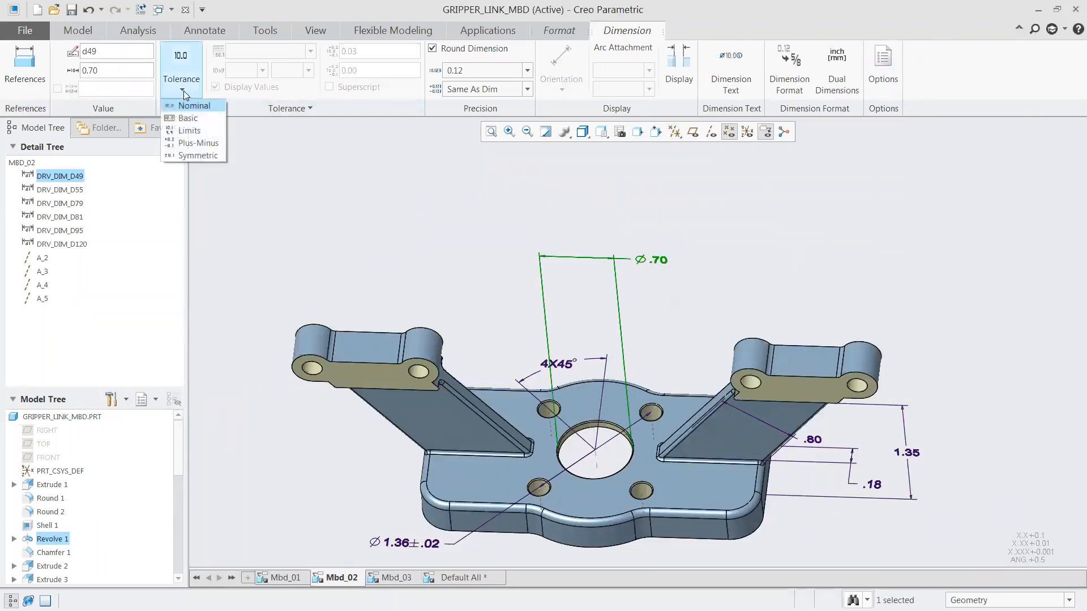
click(194, 143)
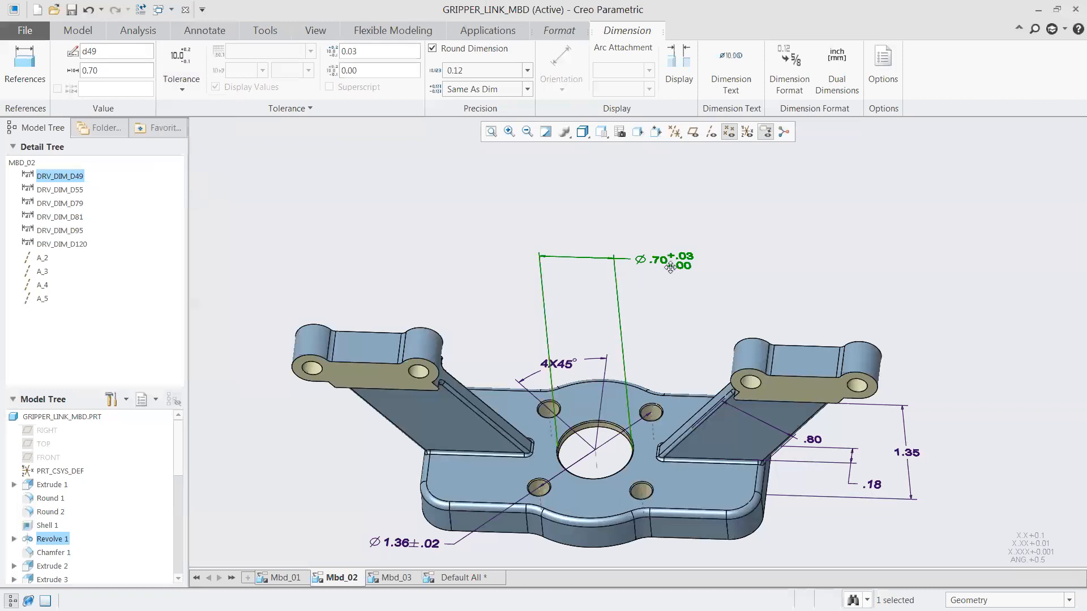
click(354, 72)
text(1)
click(358, 53)
text(2)
click(386, 75)
click(635, 274)
Attach a perpendicularity tolerance of Ø0.003 referencing datum A to the central hole's diameter dimension
scroll(636, 276, down, 2)
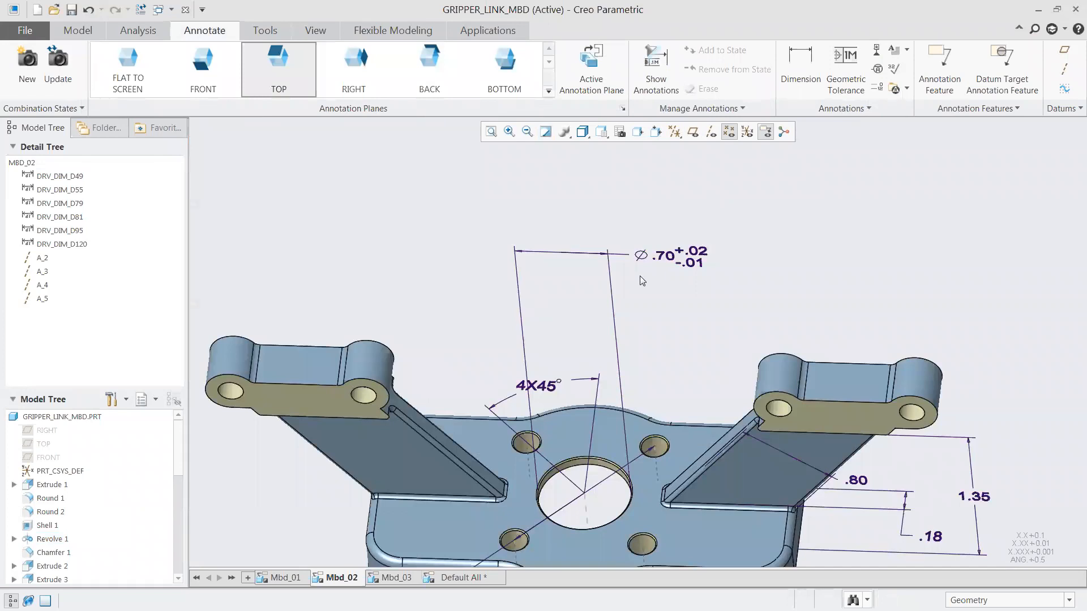
click(846, 62)
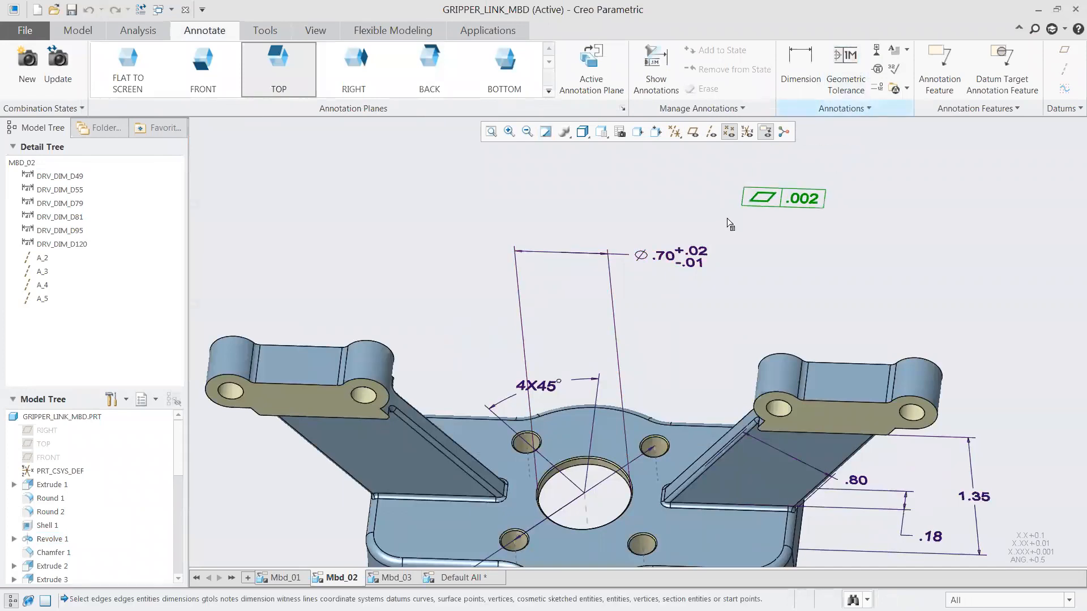
click(692, 252)
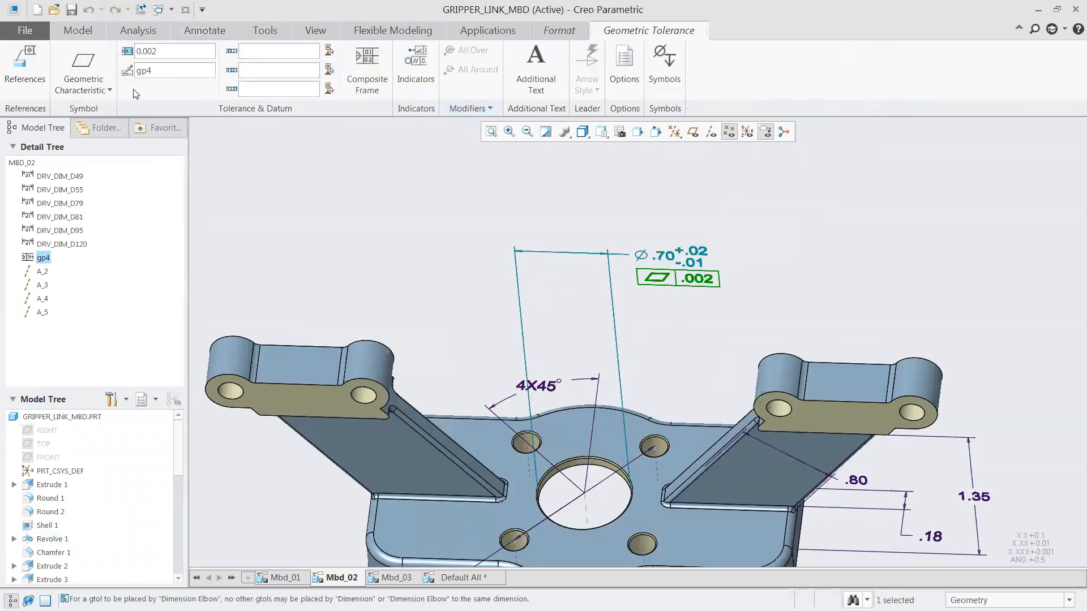
click(84, 80)
click(104, 193)
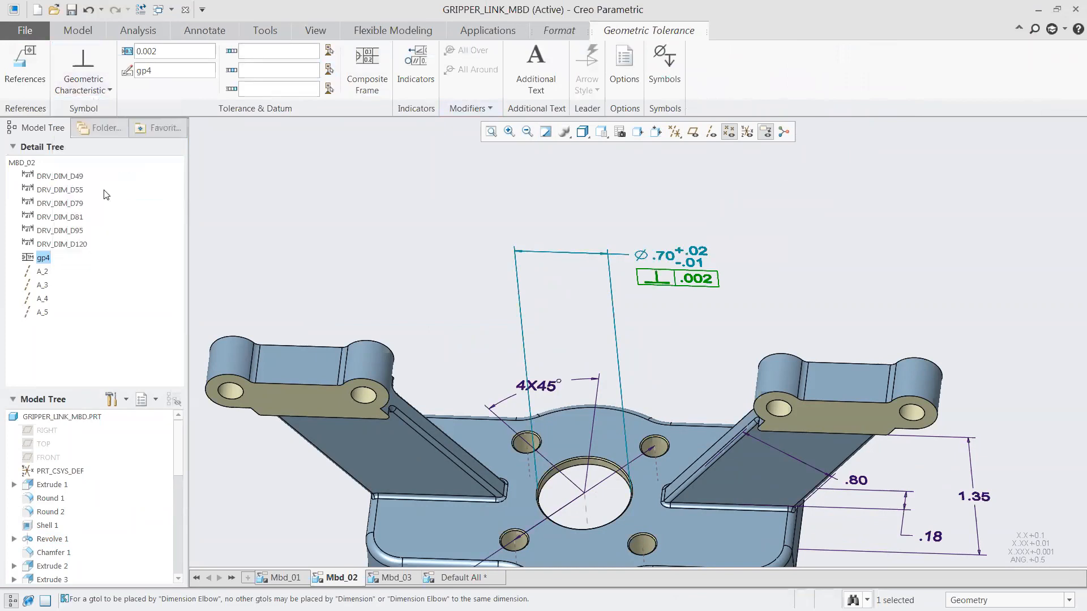
drag(152, 57, 164, 57)
click(255, 71)
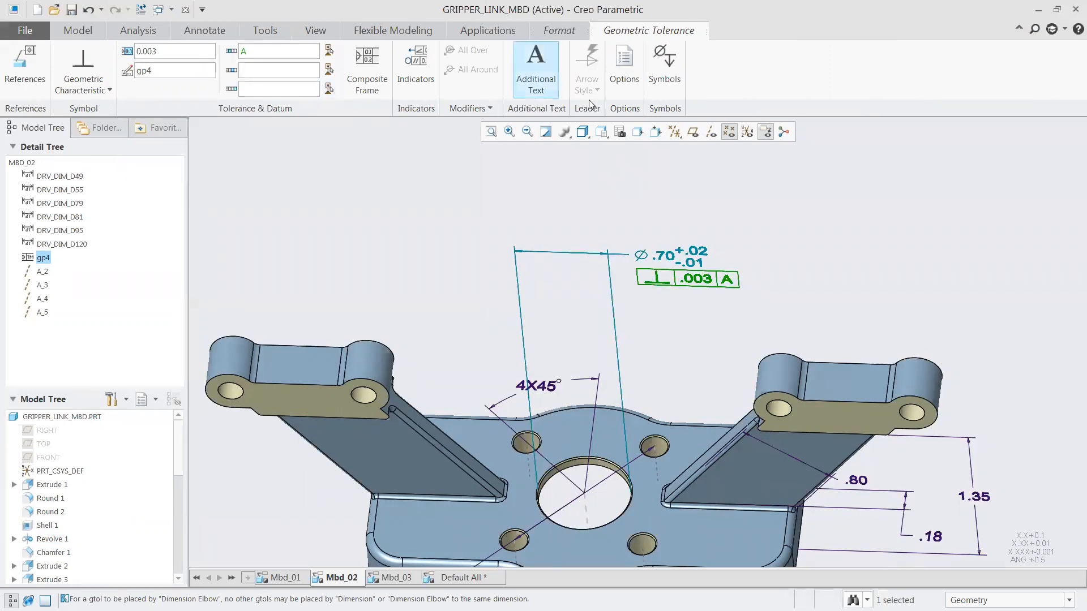
click(664, 68)
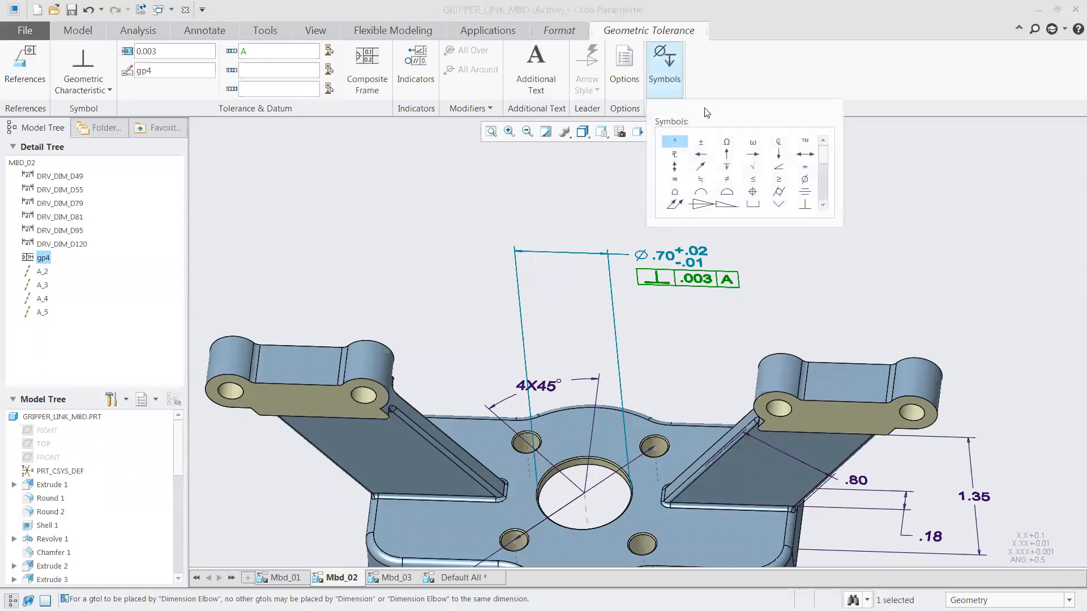
click(805, 179)
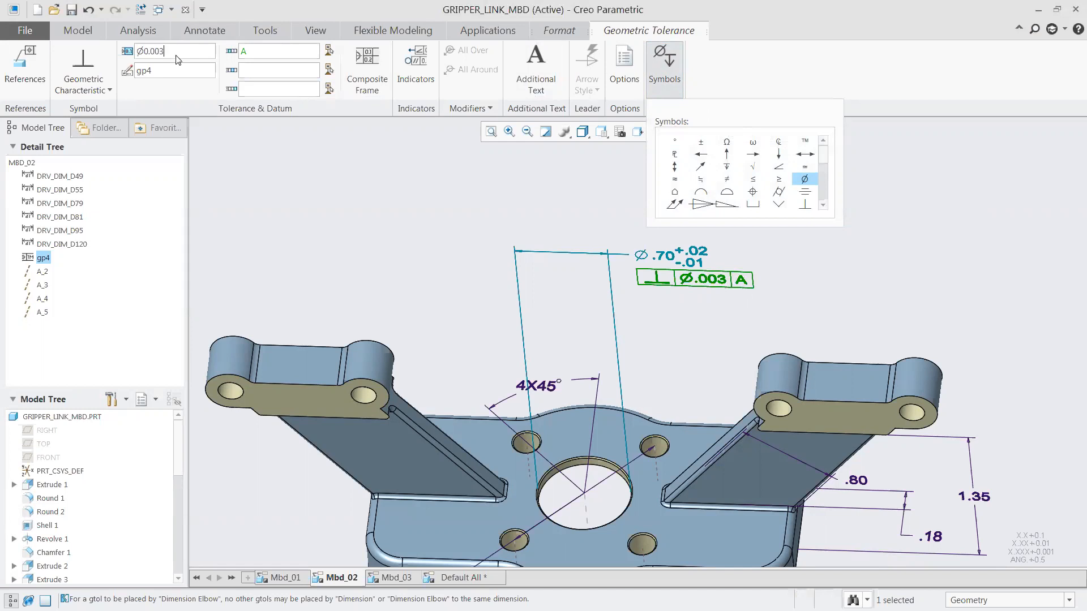
Add the maximum material condition symbol after the Ø0.003 value of the central hole's perpendicularity tolerance
scroll(805, 179, down, 3)
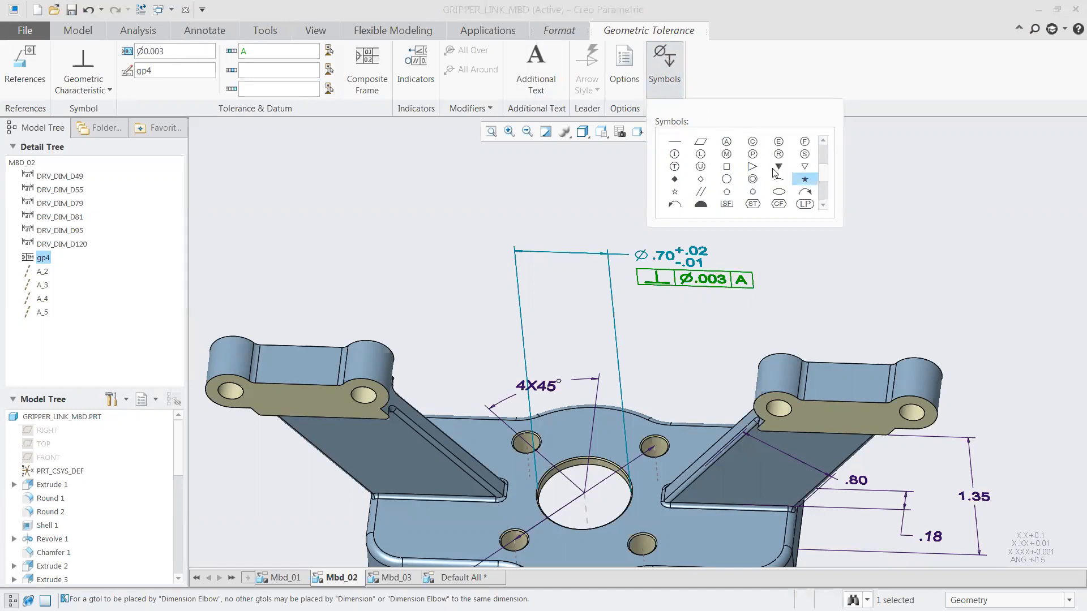
click(728, 157)
drag(824, 171, 827, 150)
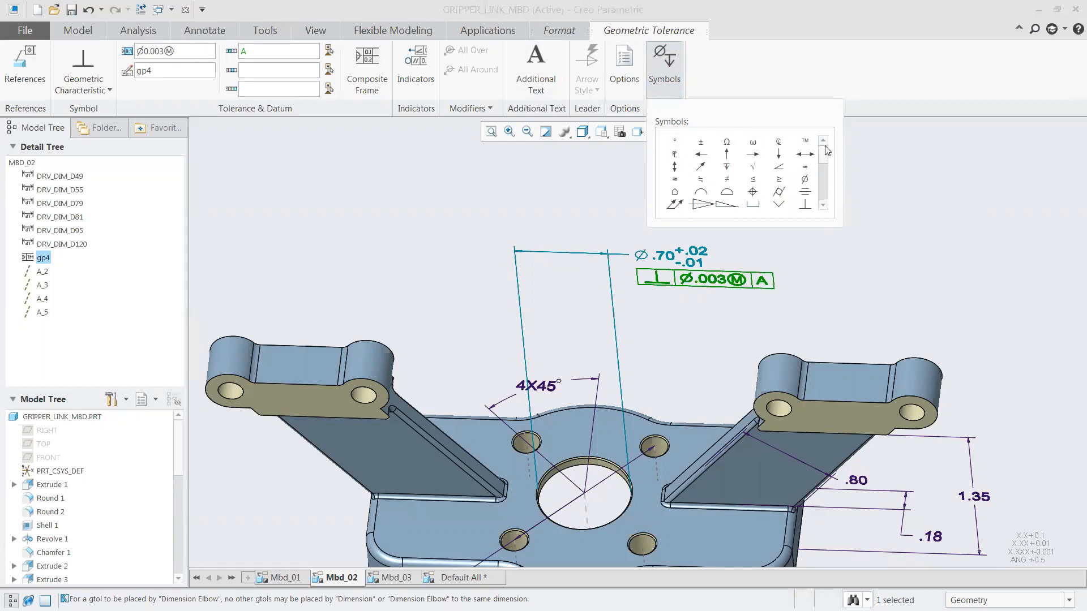
click(753, 192)
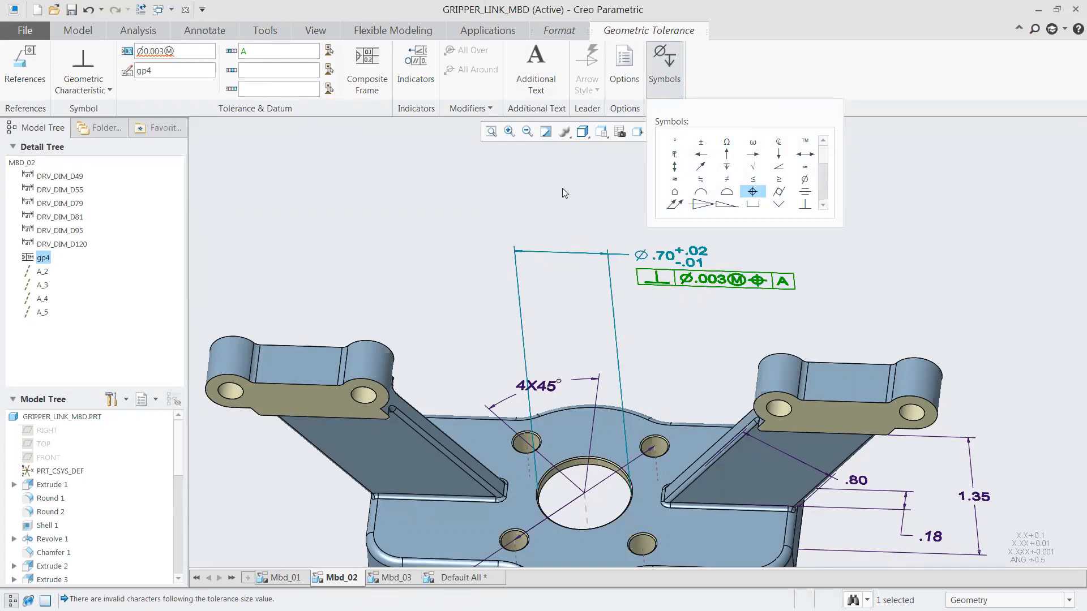
click(596, 185)
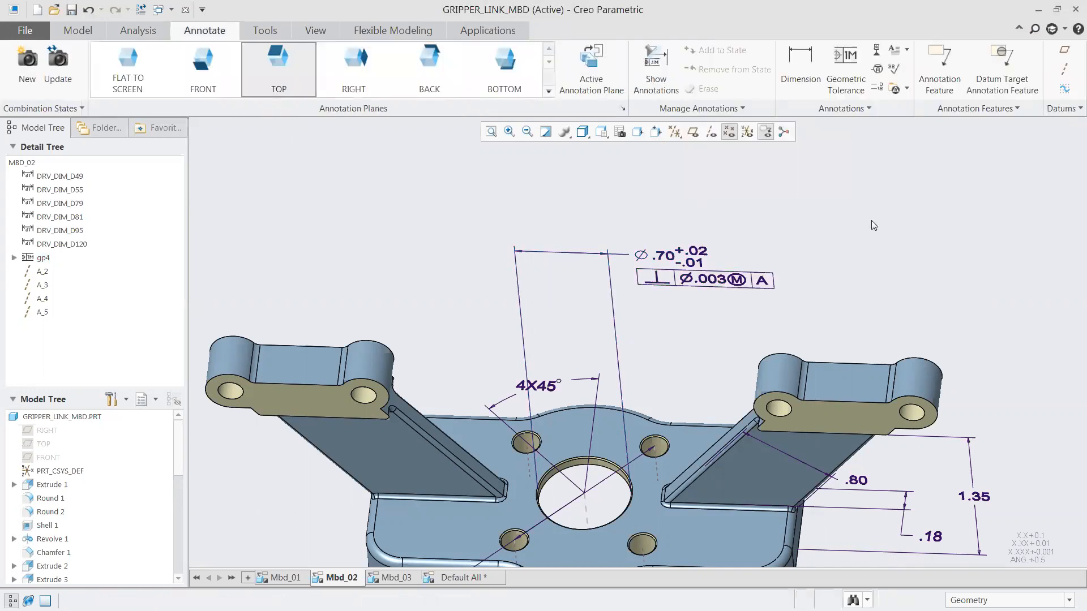
Attach datum feature symbol B to the witness line of the central hole's diameter dimension, referencing both halves of the hole surface
click(877, 52)
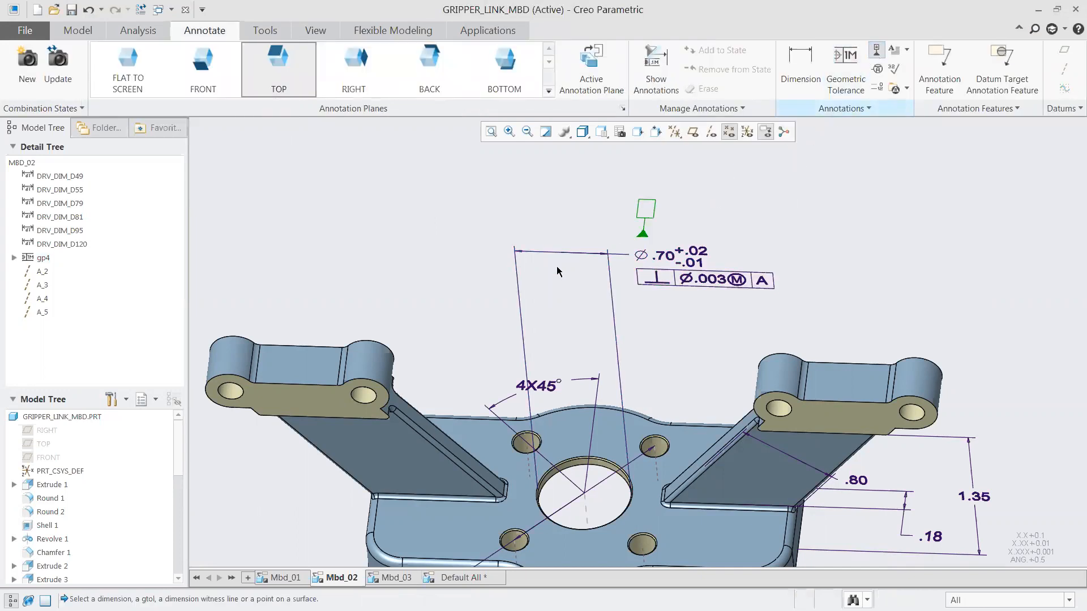
click(517, 280)
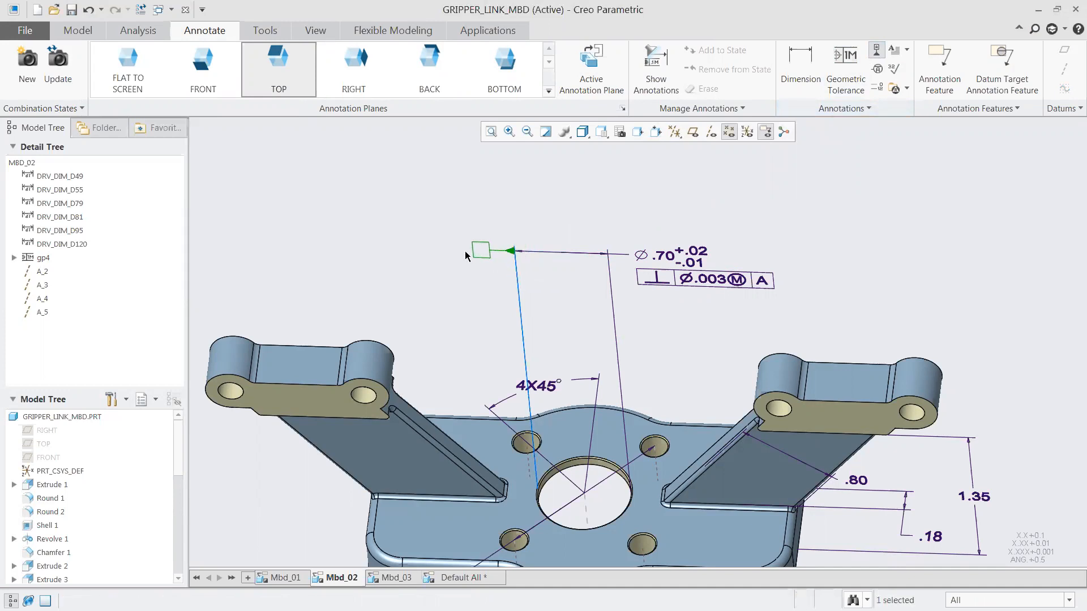
middle_click(464, 251)
click(27, 62)
click(597, 492)
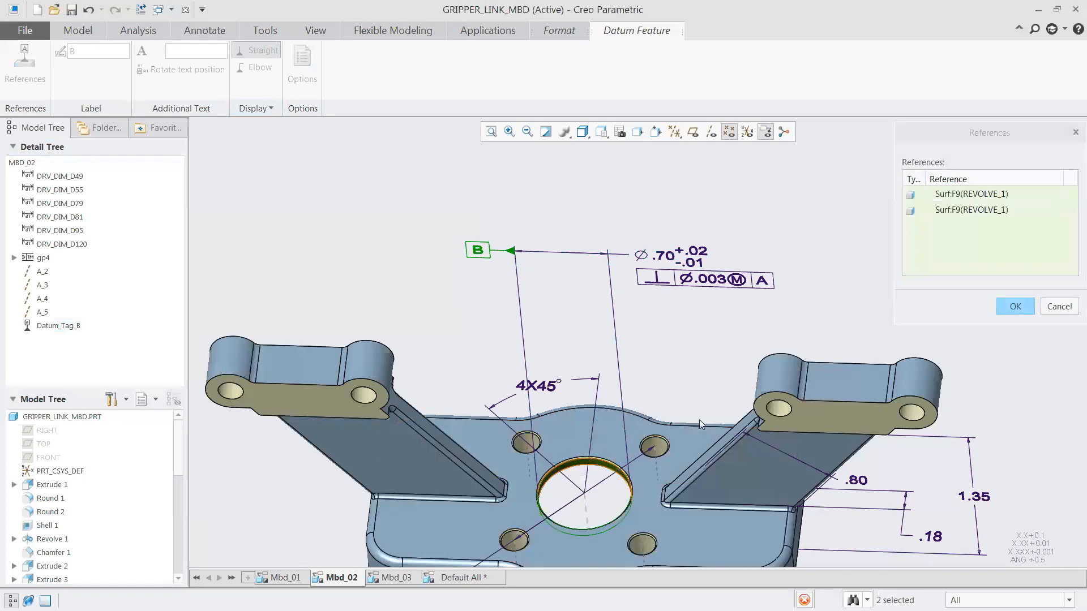
click(1015, 306)
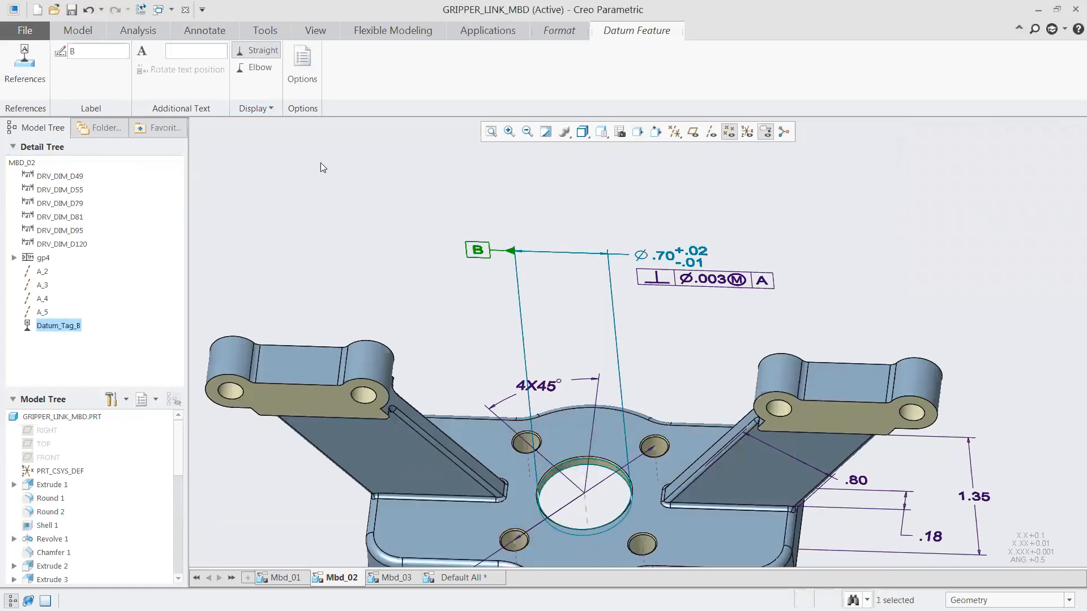
middle_click(643, 189)
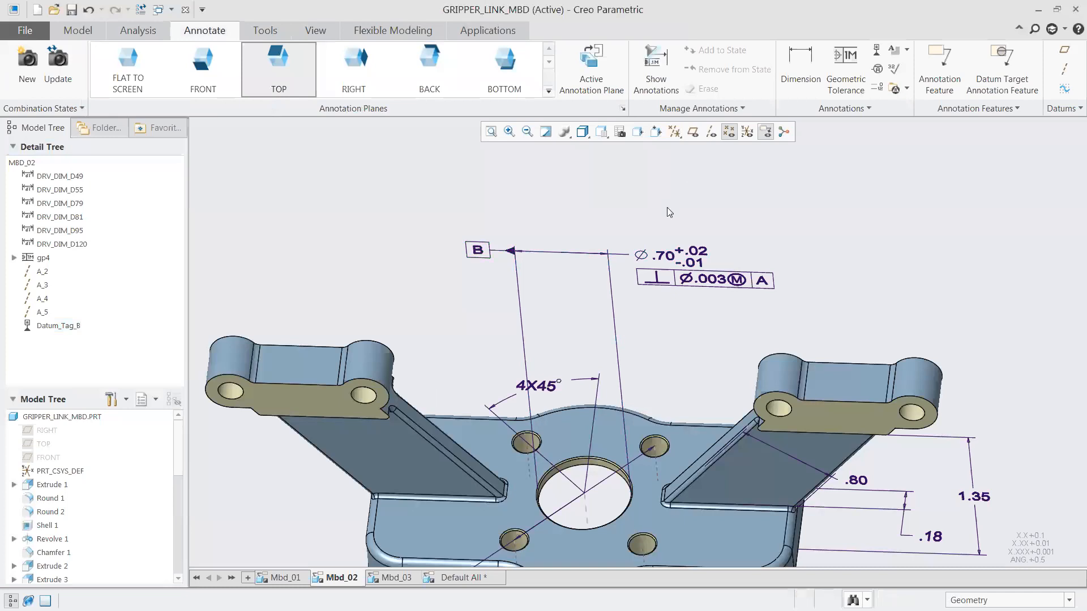
Show the diameter dimension of the four small base holes and place it below the part
scroll(637, 222, down, 2)
scroll(653, 274, up, 1)
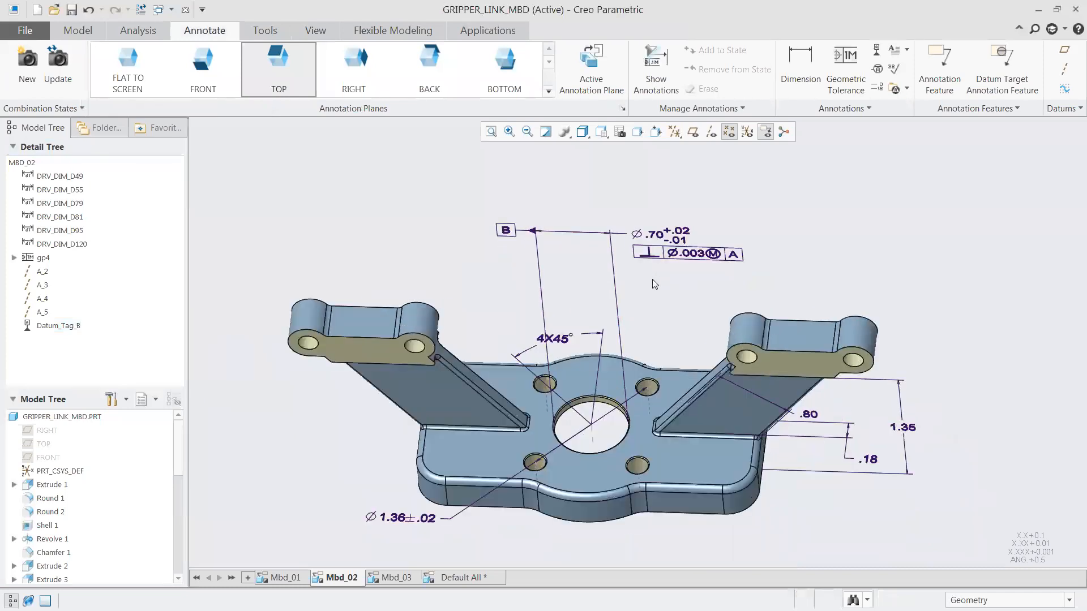
click(654, 74)
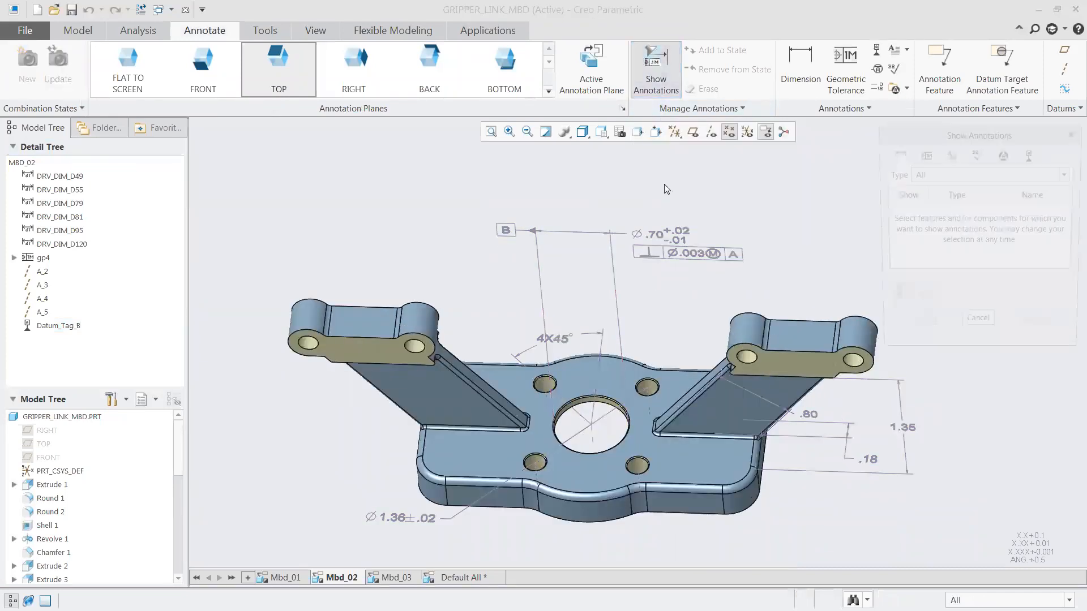
click(635, 481)
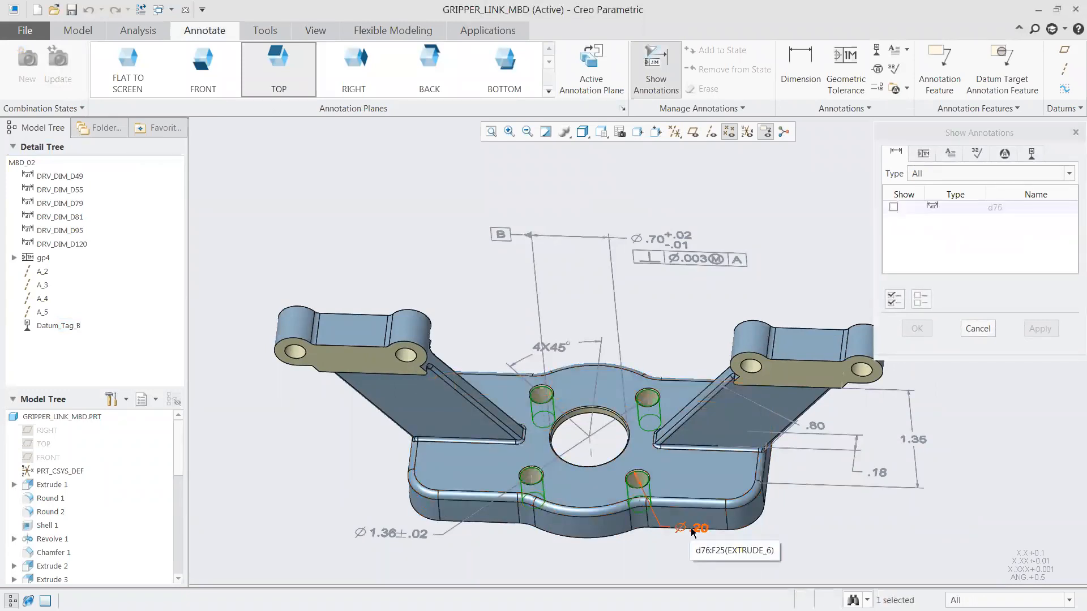
click(695, 530)
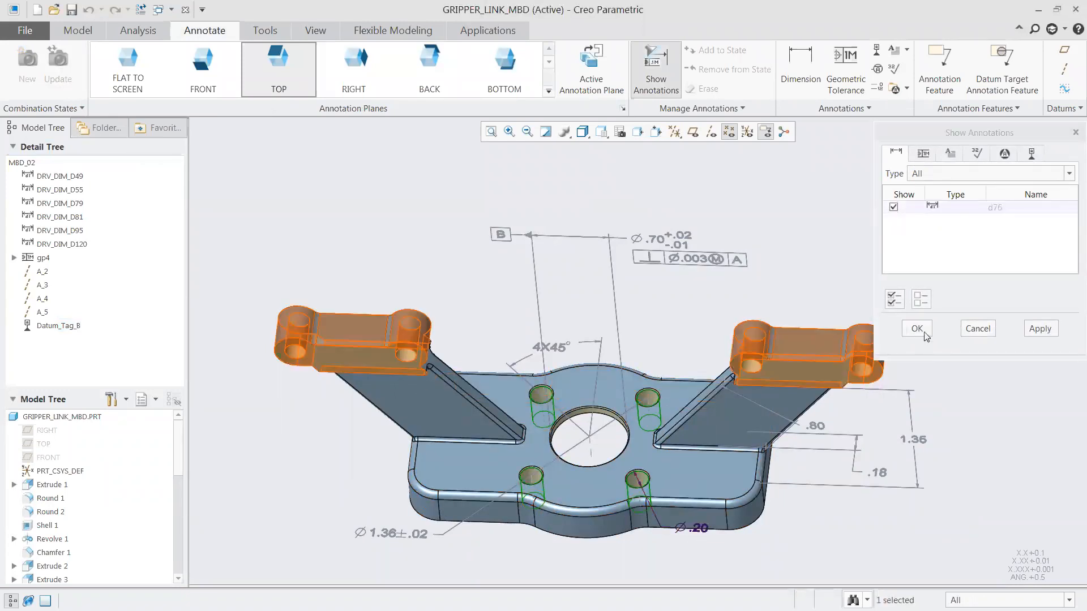
click(922, 329)
drag(694, 514, 691, 543)
scroll(598, 335, up, 1)
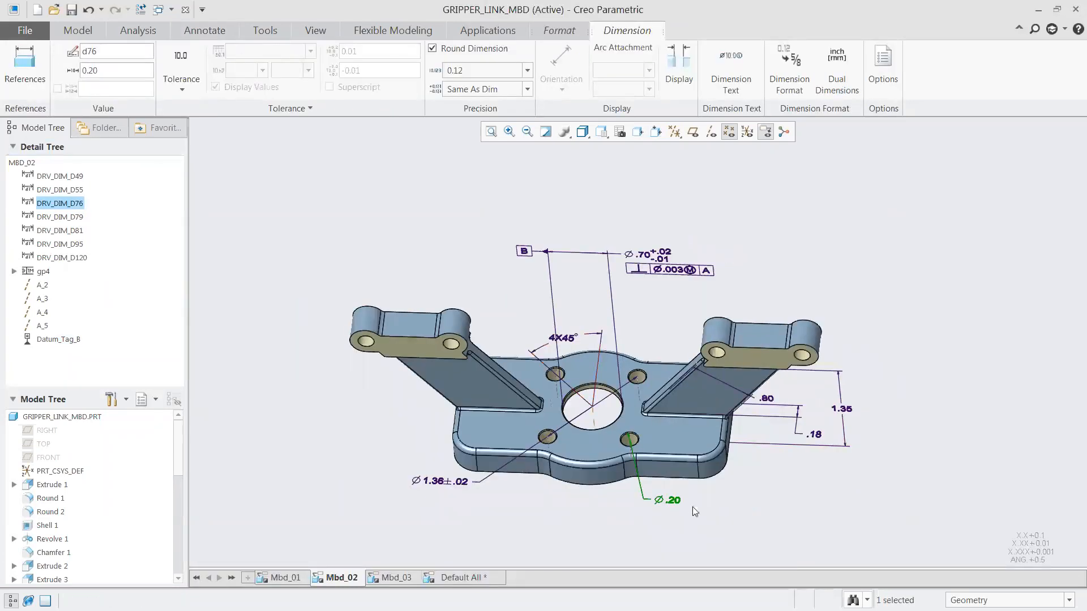
scroll(693, 507, down, 1)
Give the small holes' diameter dimension a Plus-Minus tolerance and three-decimal precision (0.123)
click(186, 90)
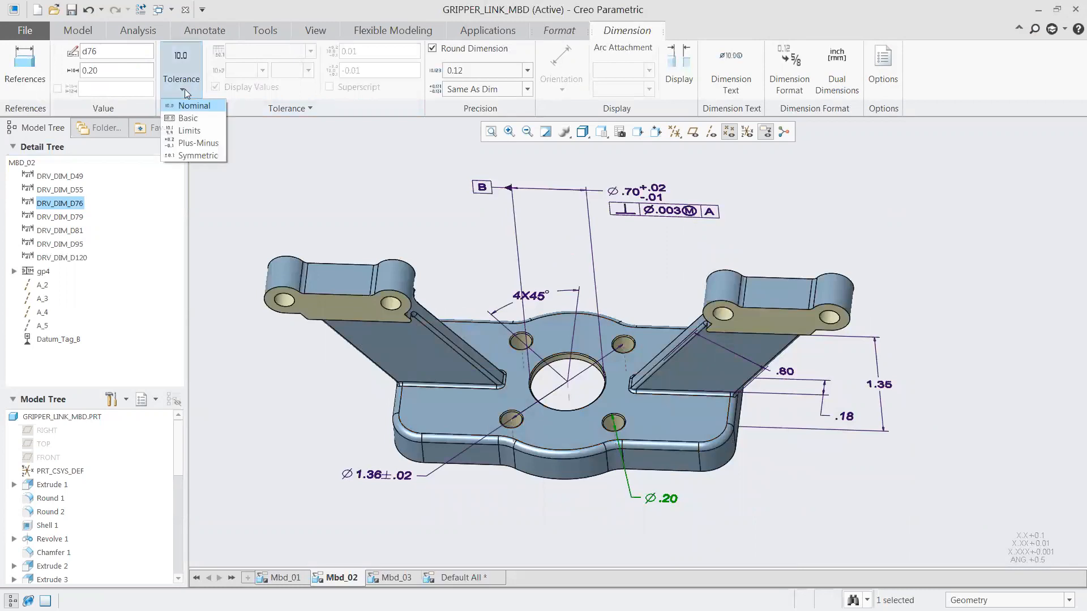
click(188, 143)
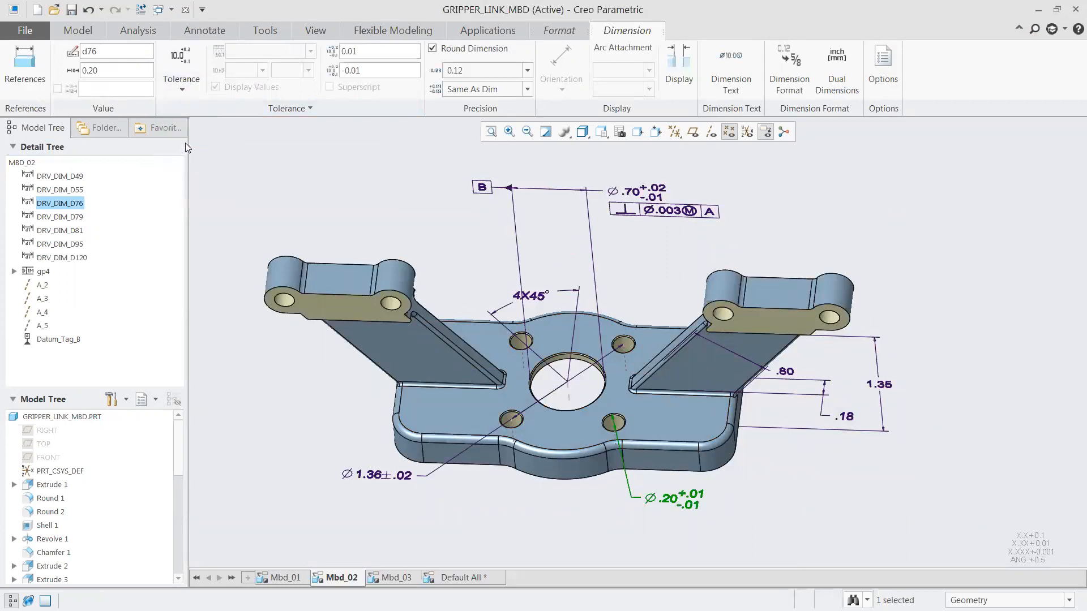
click(527, 70)
click(460, 126)
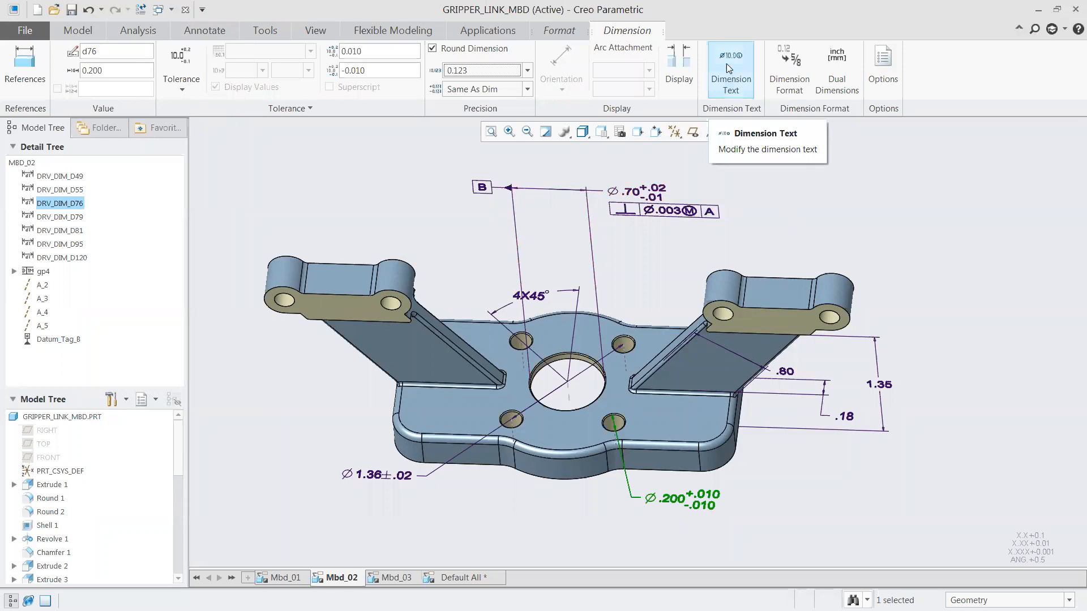
Add the prefix 4X before the diameter symbol of the small holes' dimension
click(745, 74)
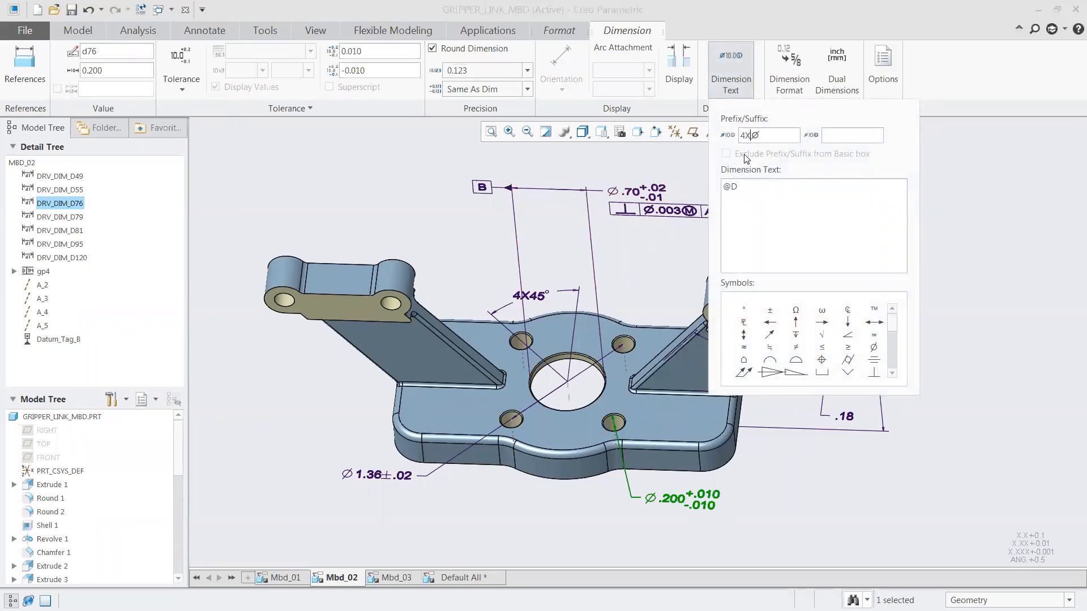
click(732, 79)
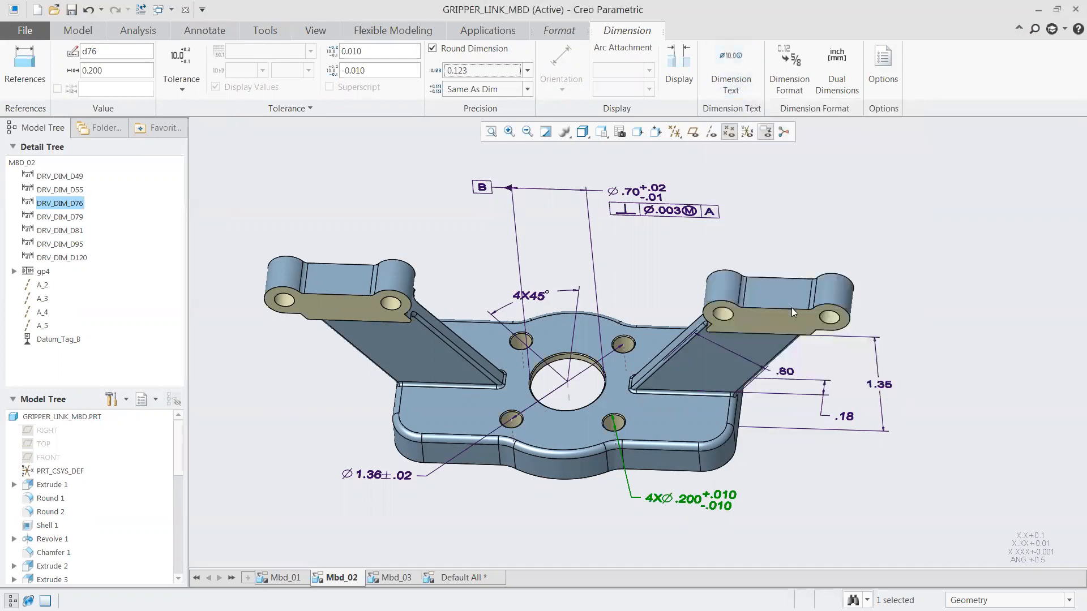
click(837, 169)
Attach a geometric tolerance to the small holes' diameter dimension and set its characteristic to Position
click(846, 65)
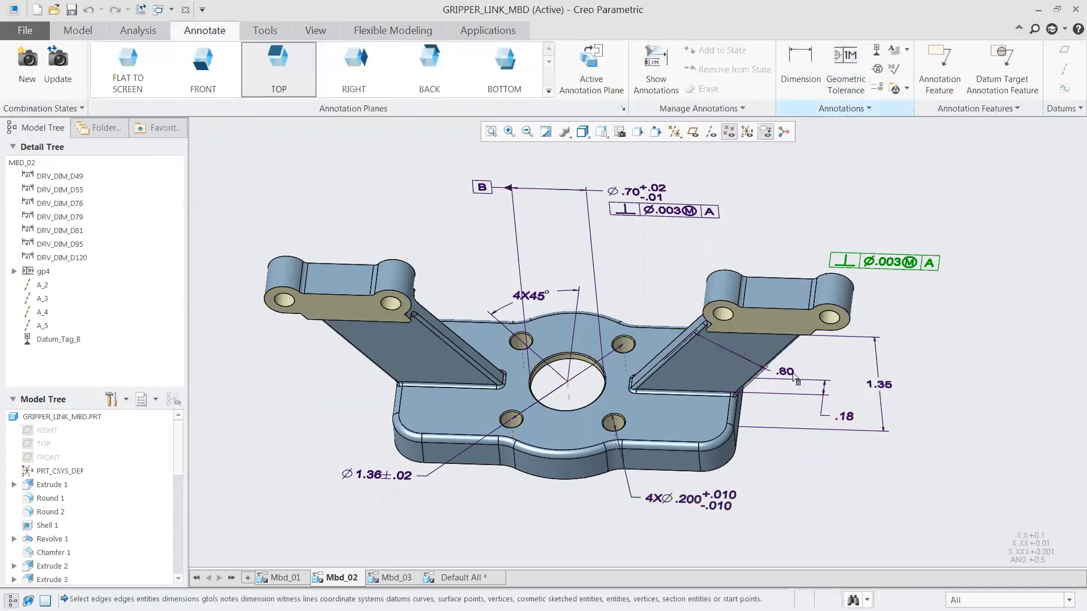
click(594, 493)
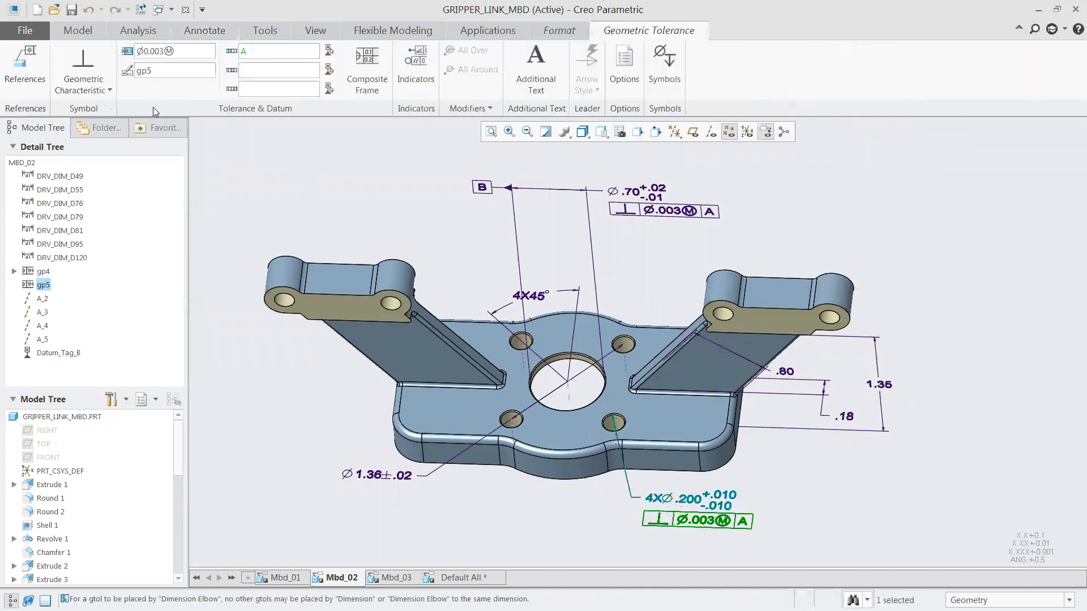
click(107, 90)
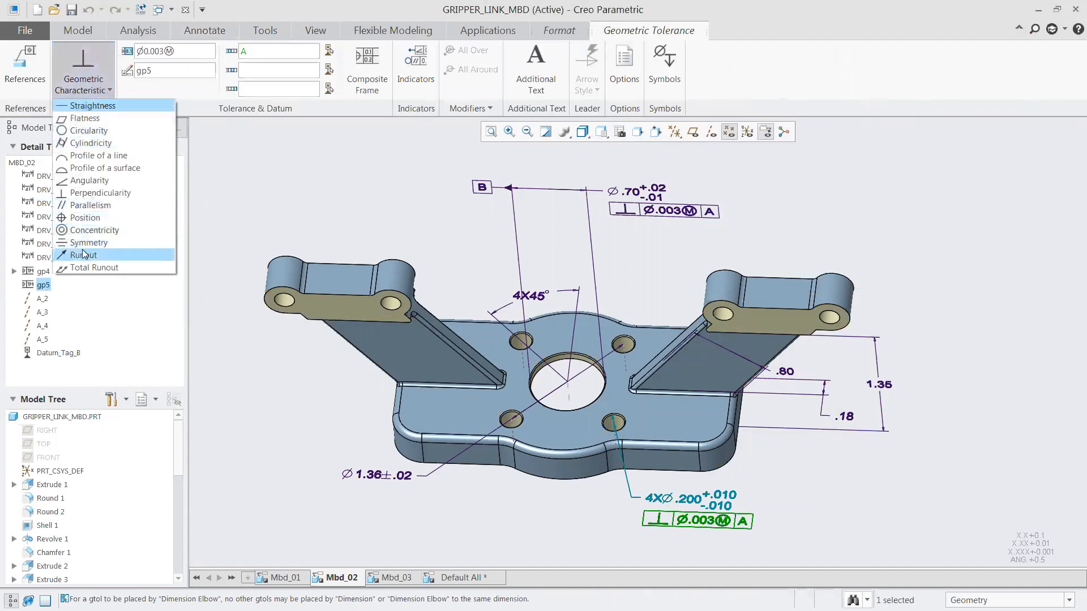
click(84, 219)
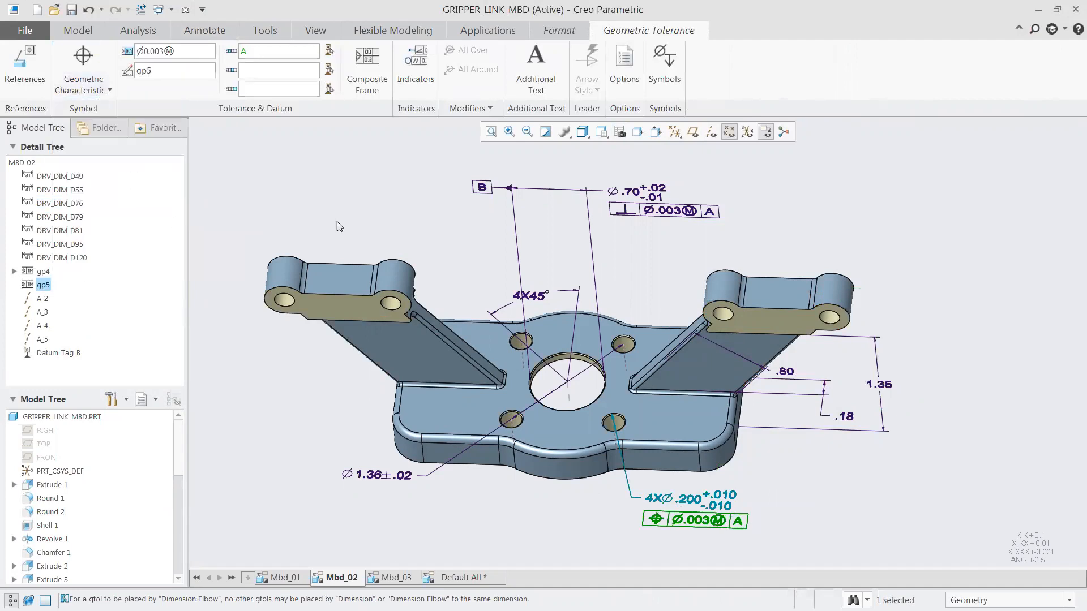
Set the position tolerance value to Ø0.002 and add secondary datum B with the maximum material condition symbol
drag(163, 52, 161, 52)
click(251, 71)
text(B)
click(663, 68)
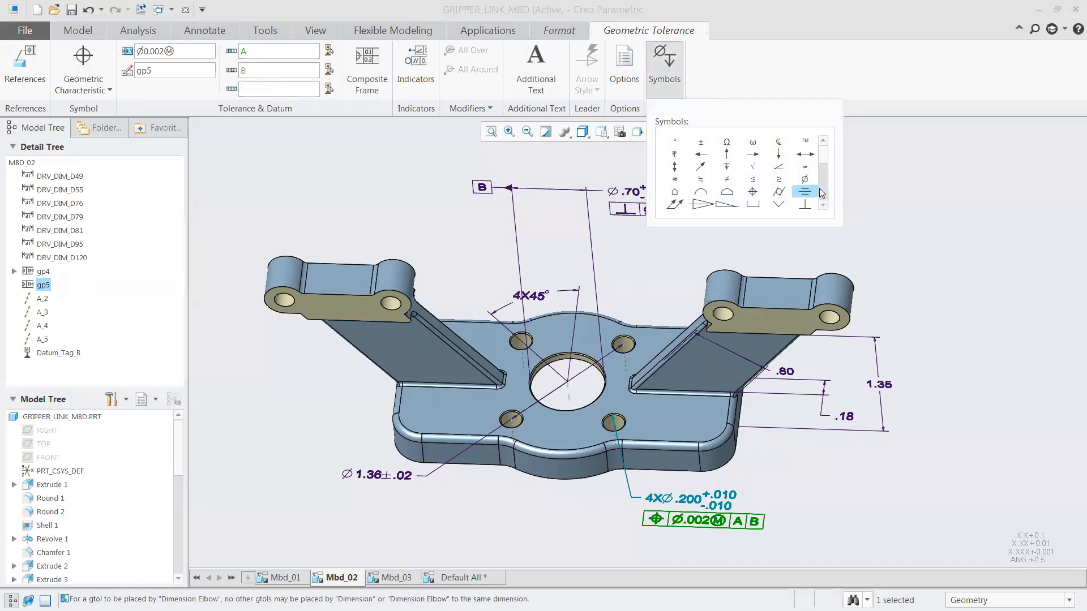
click(726, 154)
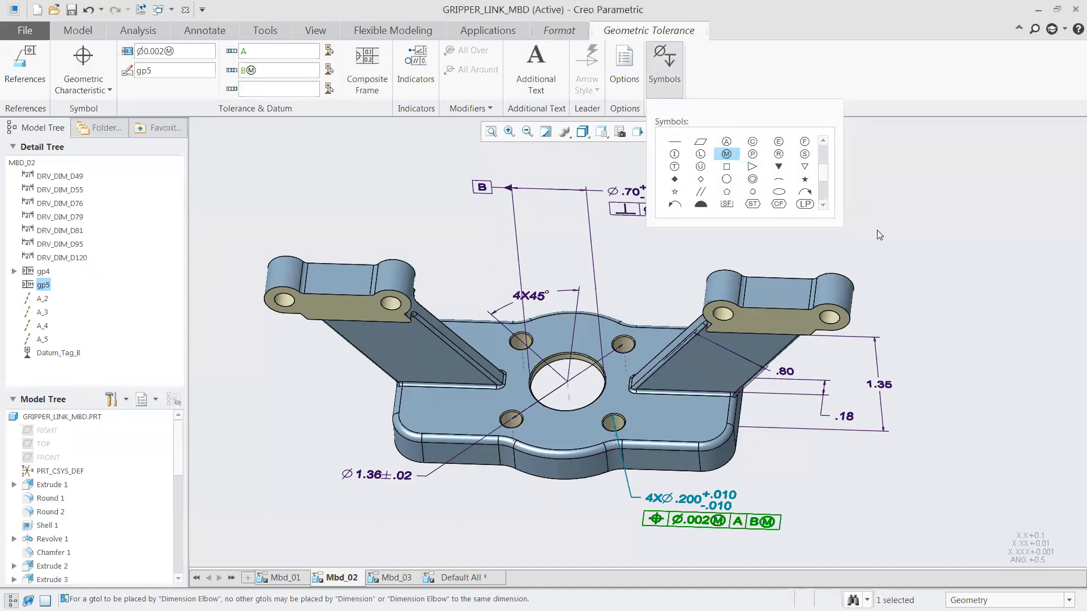
click(661, 67)
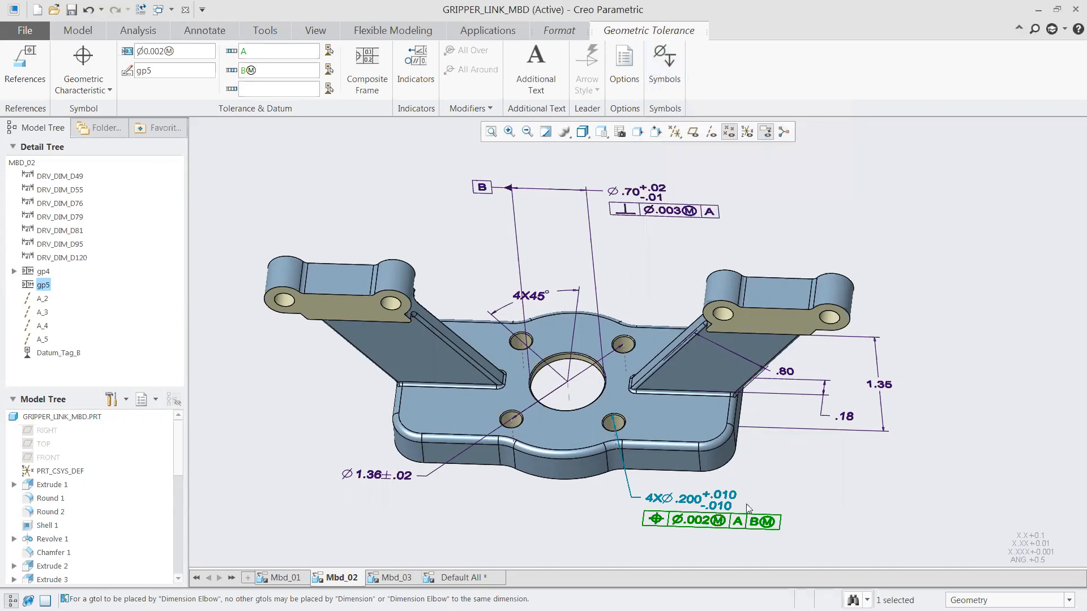
Add the right-aligned additional text "4 SURFACES" below the position tolerance frame
click(531, 78)
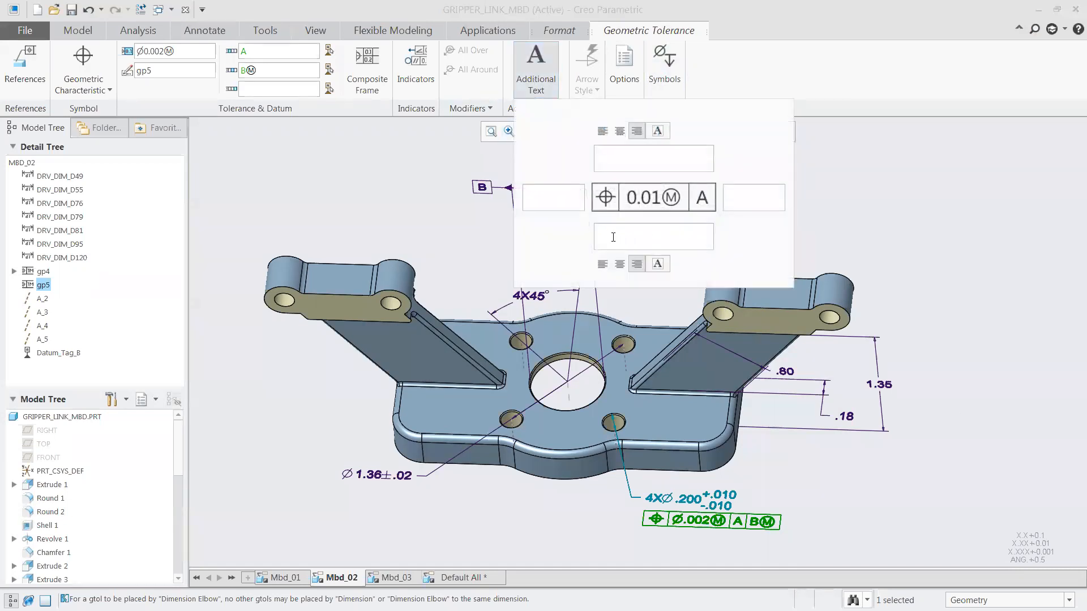
text(4 SURFACES)
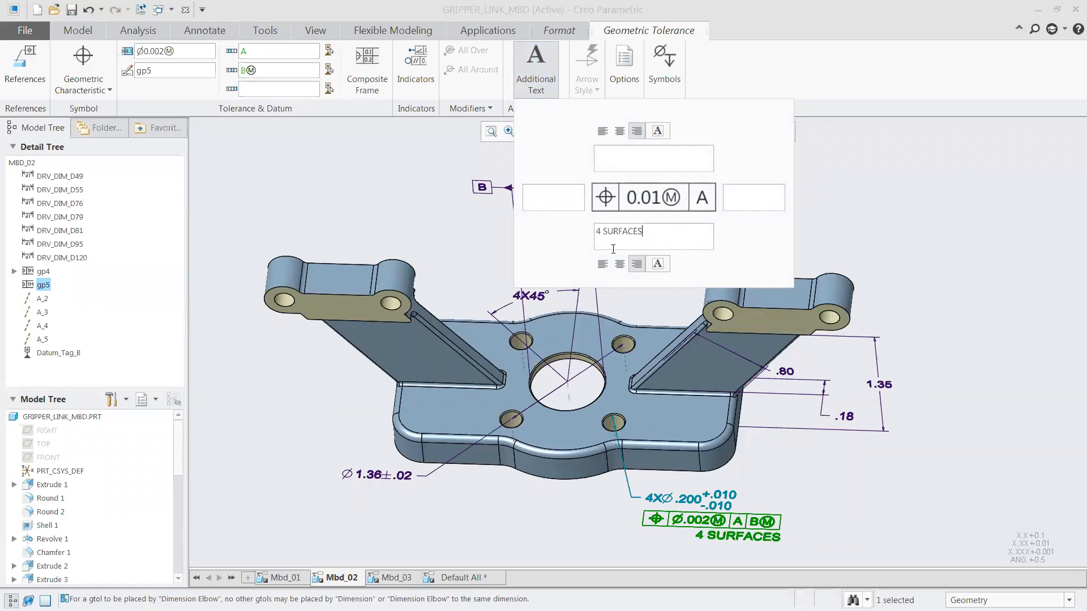
click(619, 264)
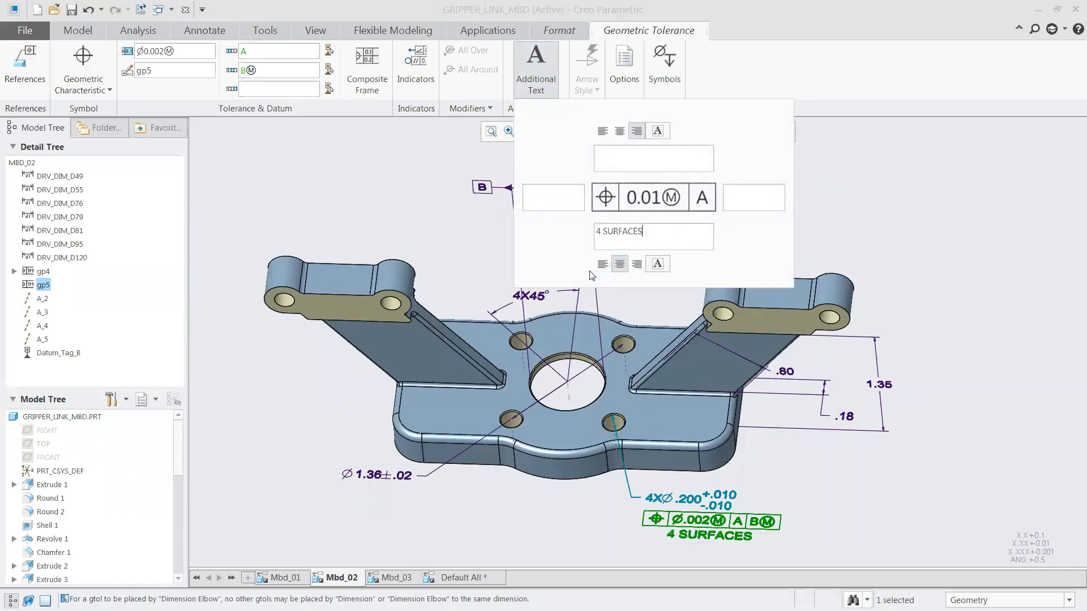
click(637, 264)
click(536, 67)
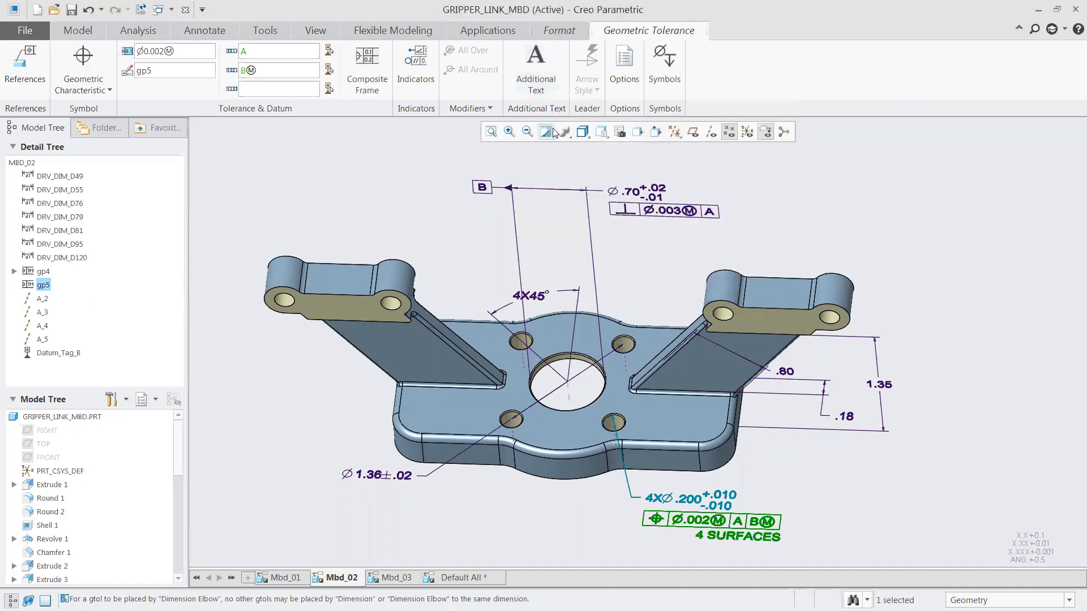
Assign the surfaces of all four small base holes as references of the position tolerance and finish it
click(25, 64)
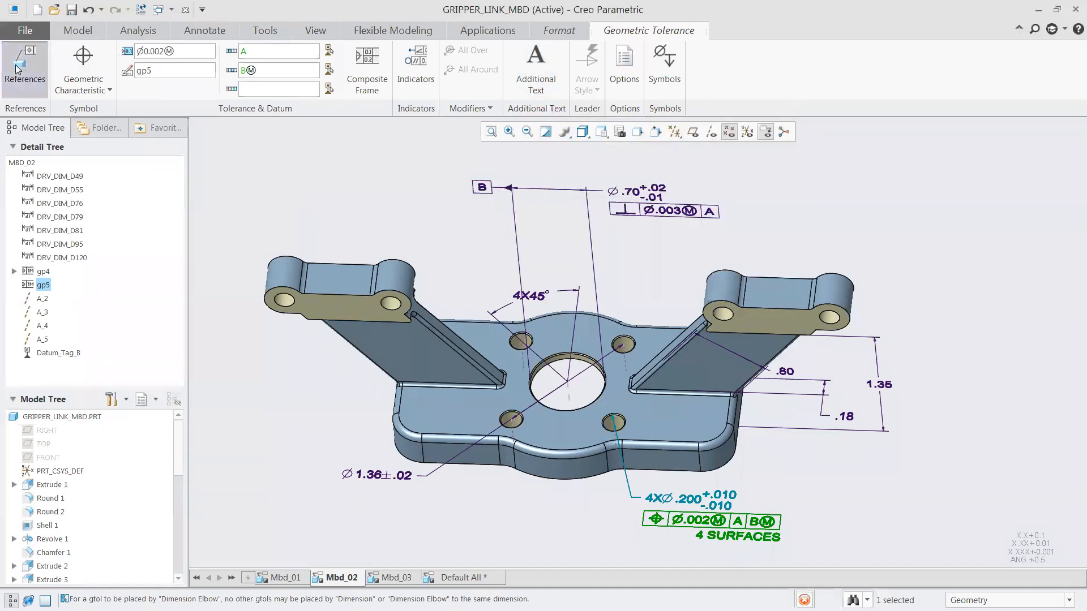
click(510, 423)
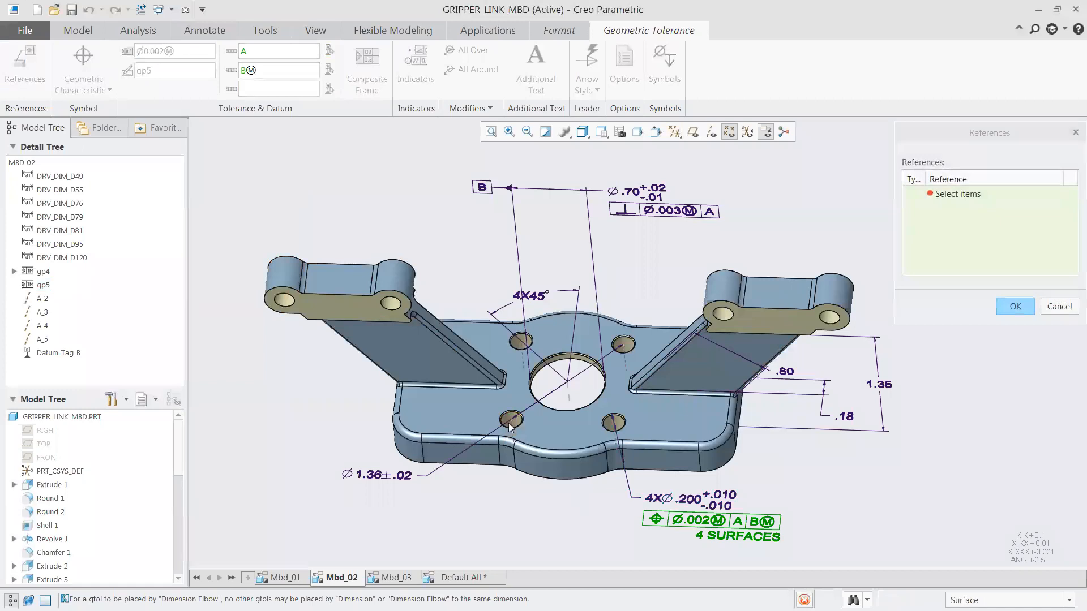
click(519, 347)
click(623, 345)
click(615, 424)
click(1015, 306)
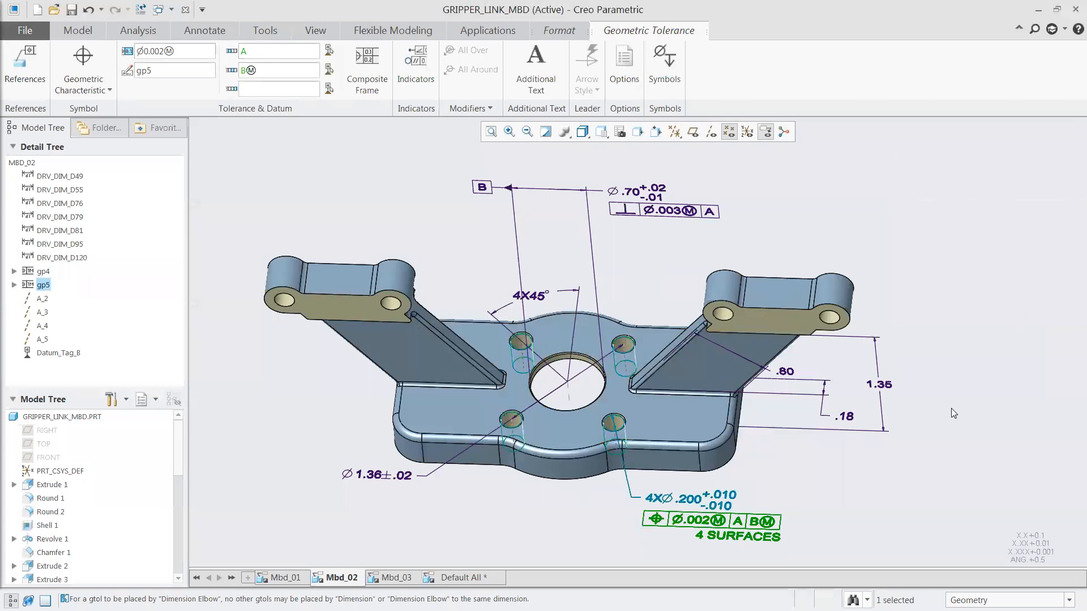
click(784, 474)
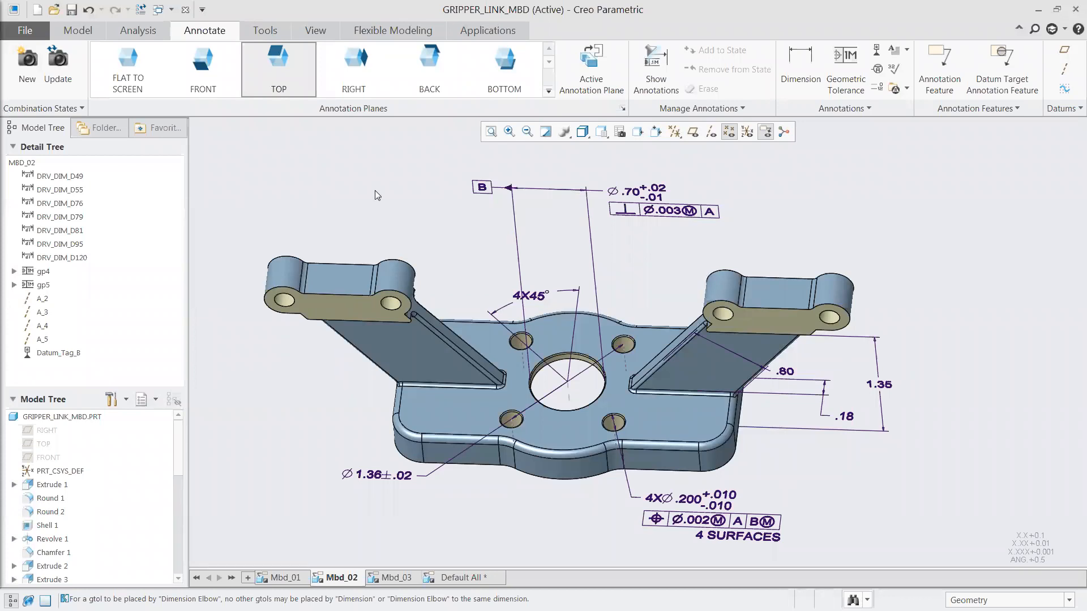
In combination state Mbd_03, attach a geometric tolerance to the arm pad's .375 thickness dimension and set its characteristic to Perpendicularity
click(395, 578)
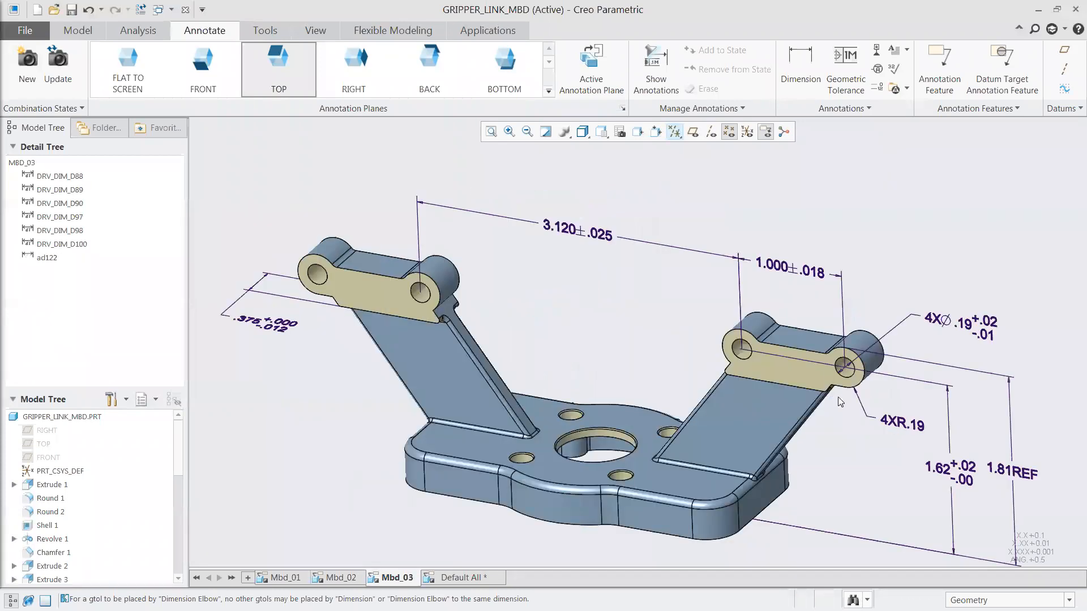
click(845, 62)
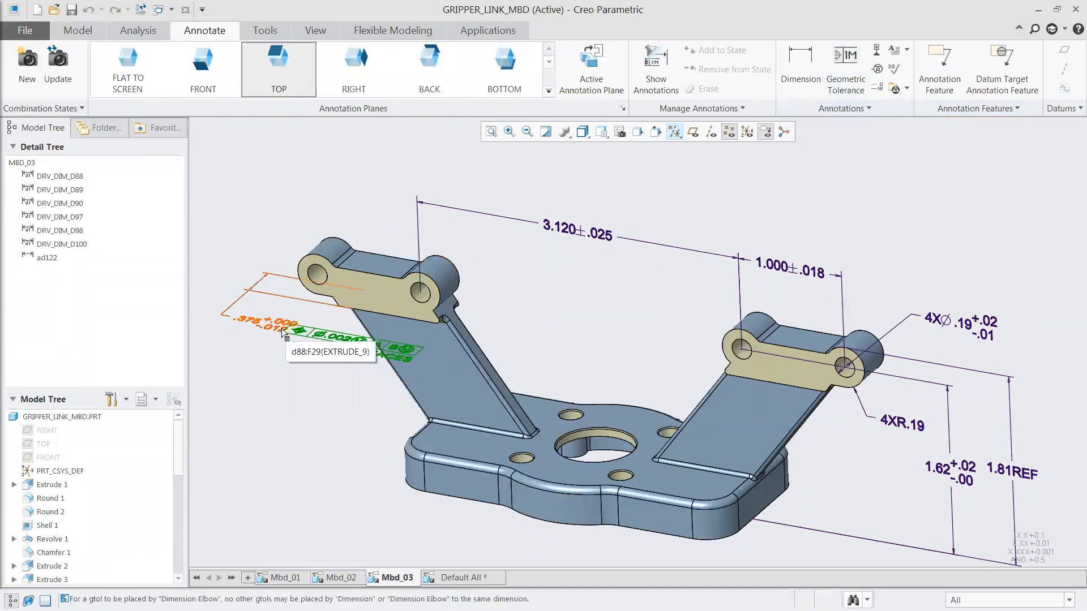
click(264, 324)
click(83, 76)
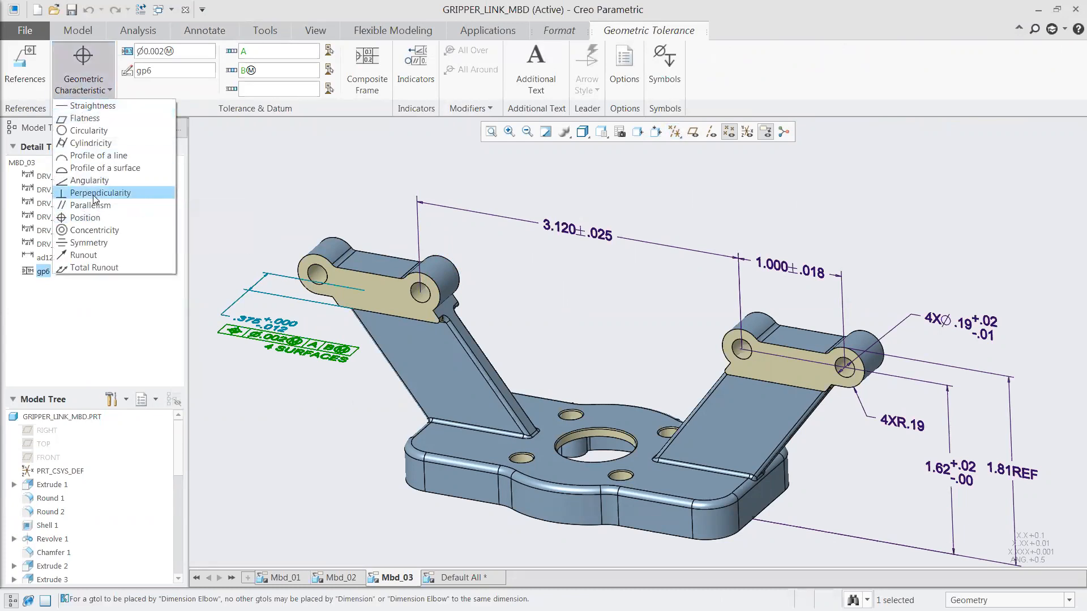
click(94, 194)
Set the perpendicularity tolerance value to .002 and remove the secondary datum reference B
drag(178, 52, 133, 52)
text(.002)
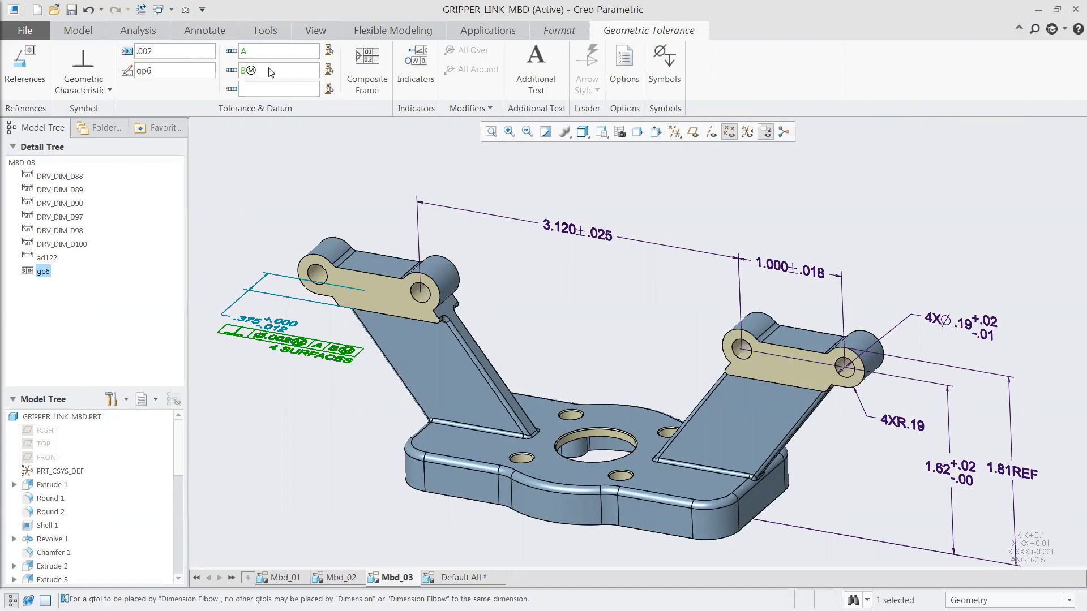
drag(272, 71, 226, 72)
key(BackSpace)
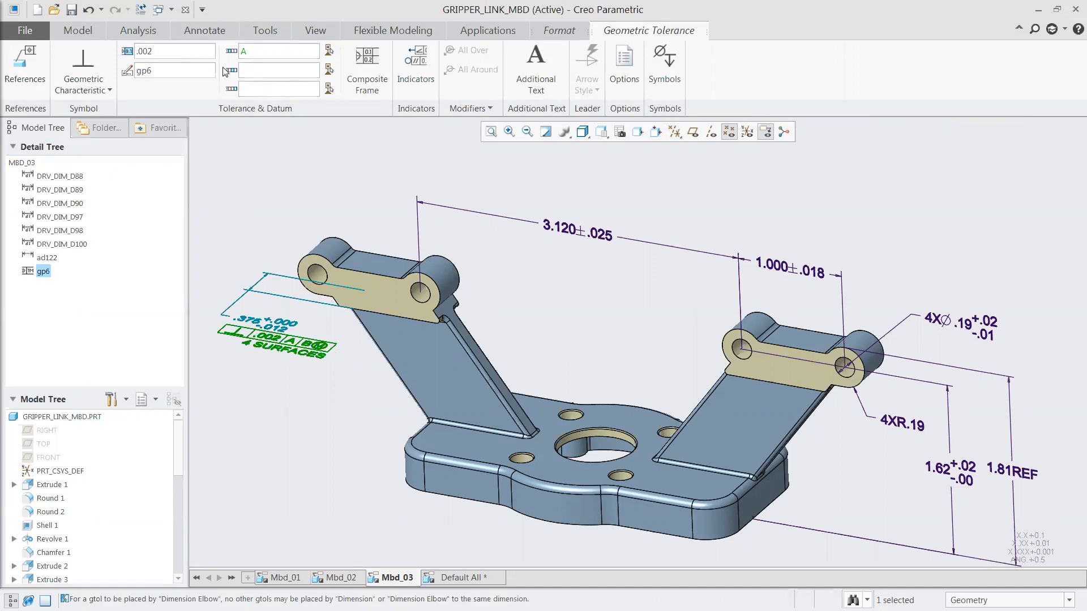
Remove the additional text "4 SURFACES" below the perpendicularity frame and finish the tolerance
click(536, 68)
drag(644, 232, 570, 229)
key(BackSpace)
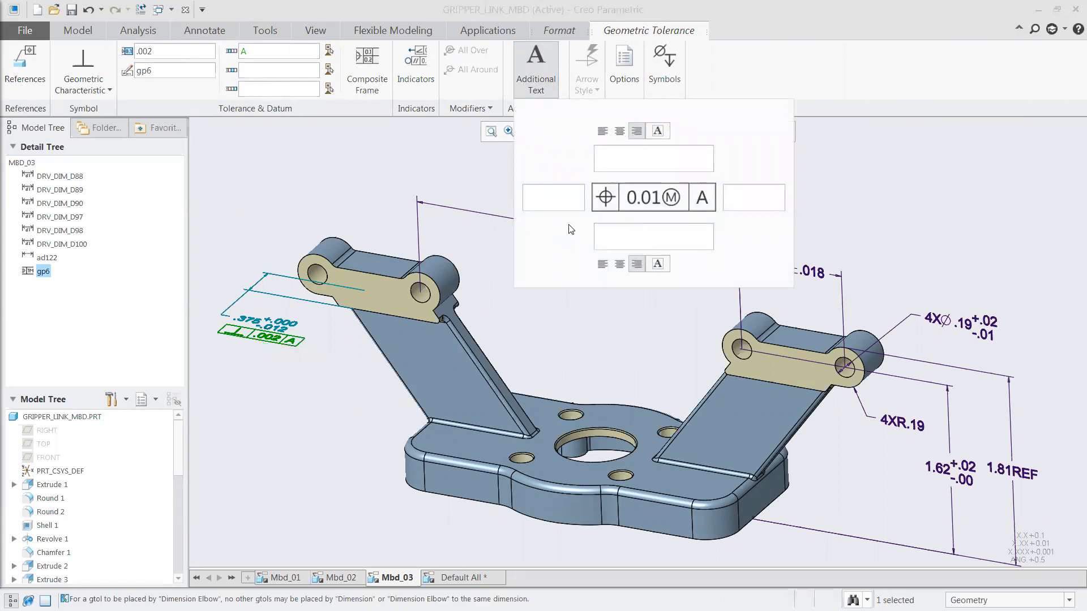
click(535, 68)
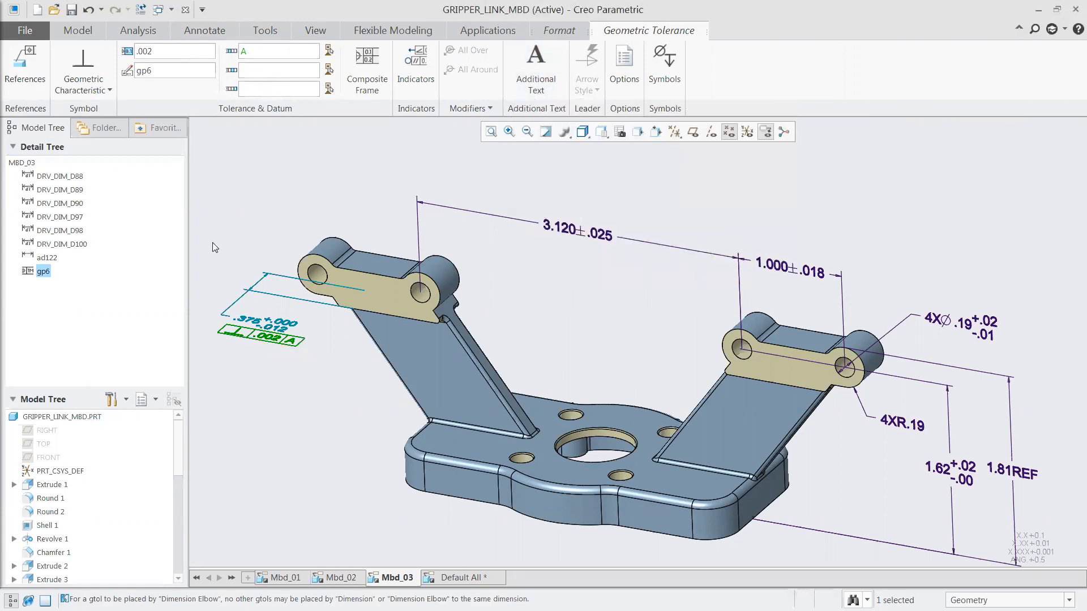
middle_click(268, 192)
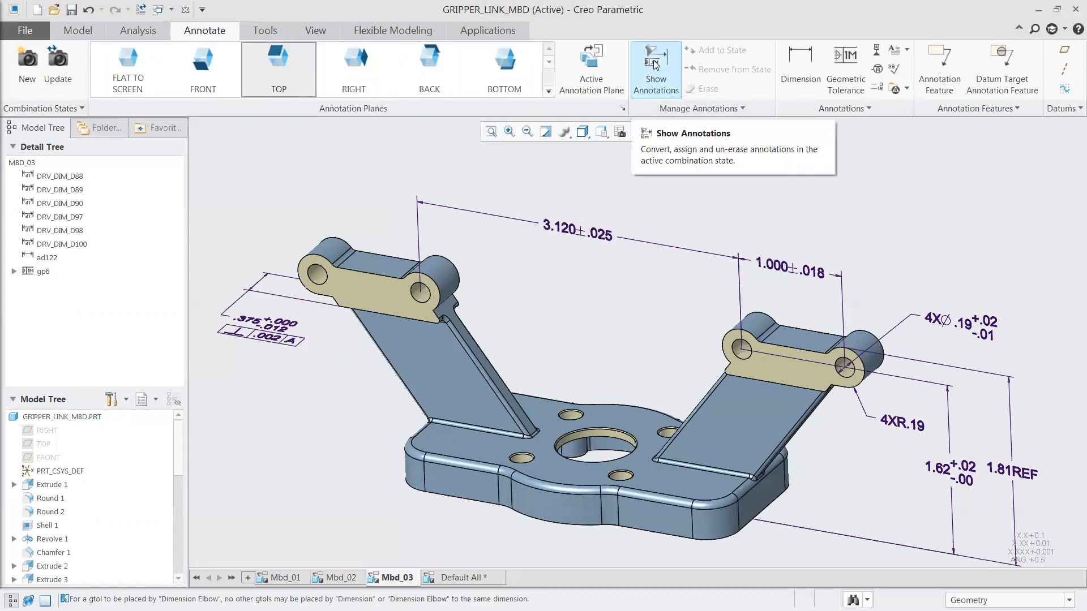
On the FRONT annotation plane, dimension the distance between the outermost rounded end surfaces of the two arms, placed above the 3.120 dimension
click(801, 62)
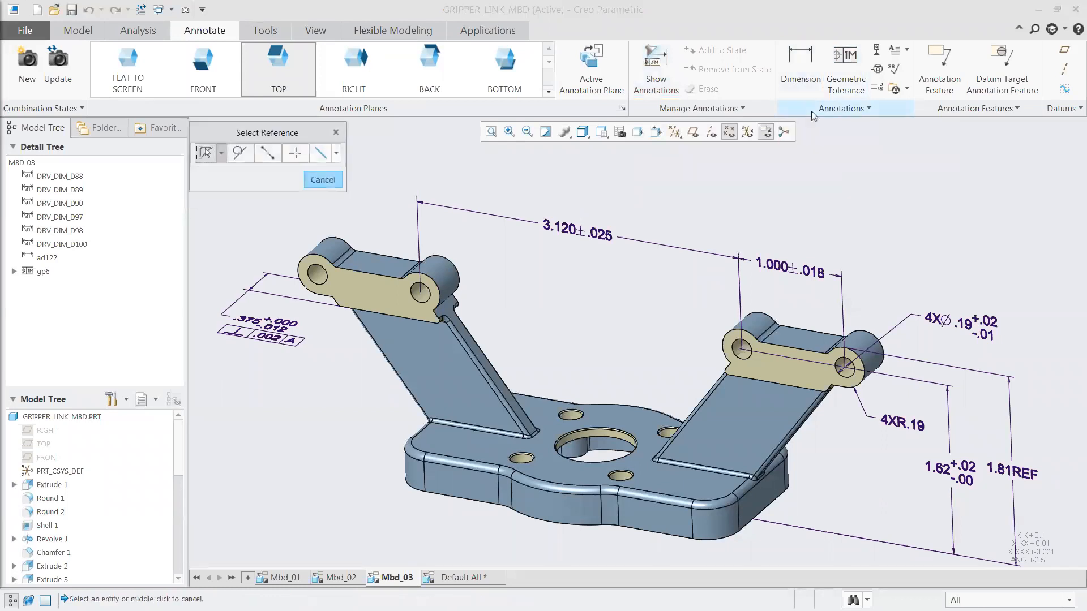
click(221, 154)
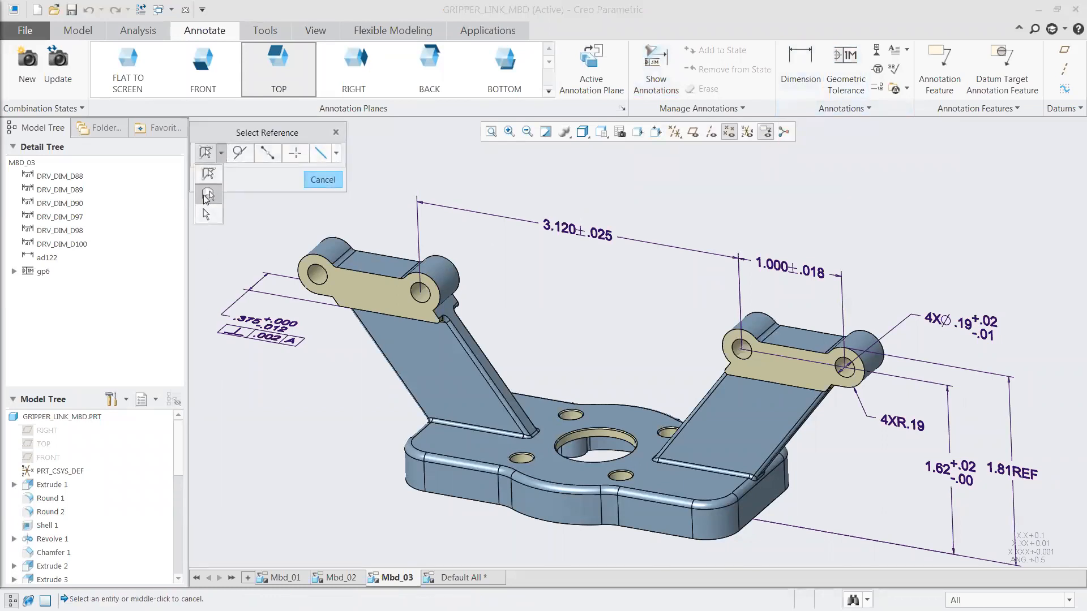
click(208, 195)
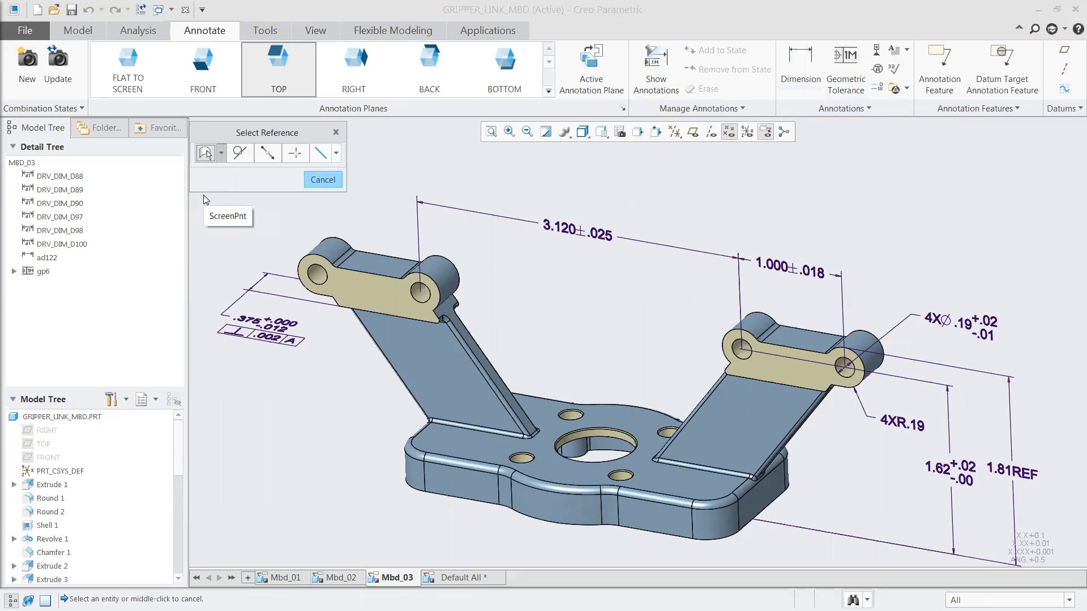
click(202, 65)
click(328, 245)
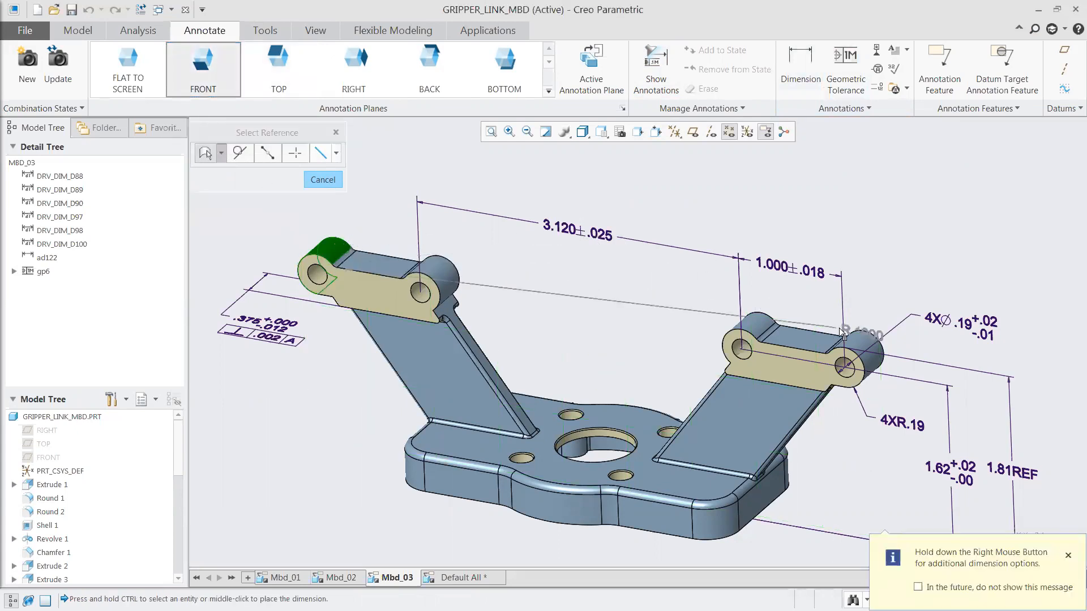
ctrl+click(859, 338)
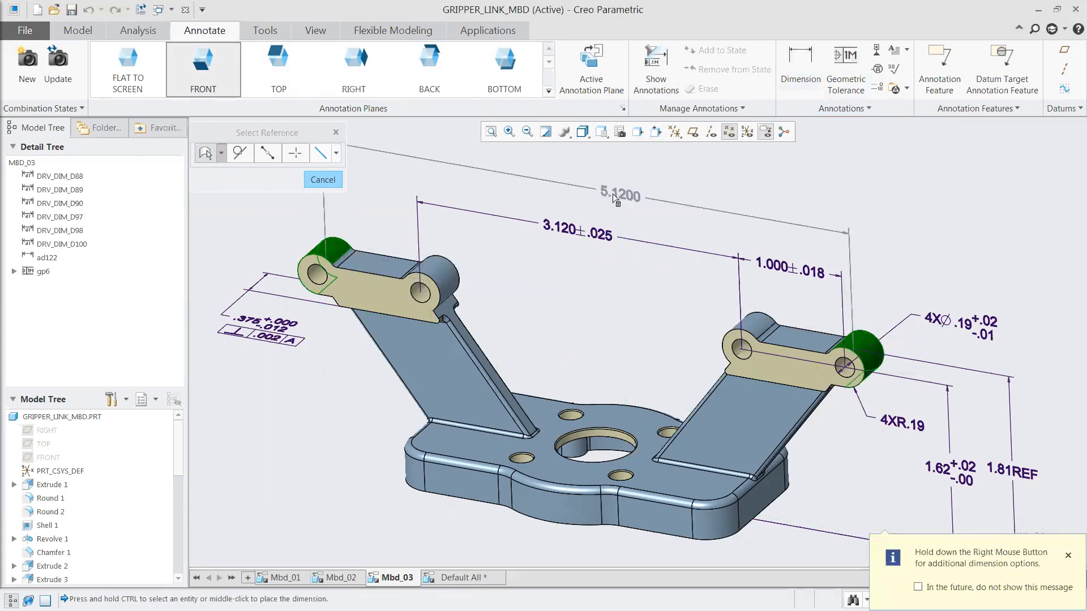
middle_click(607, 196)
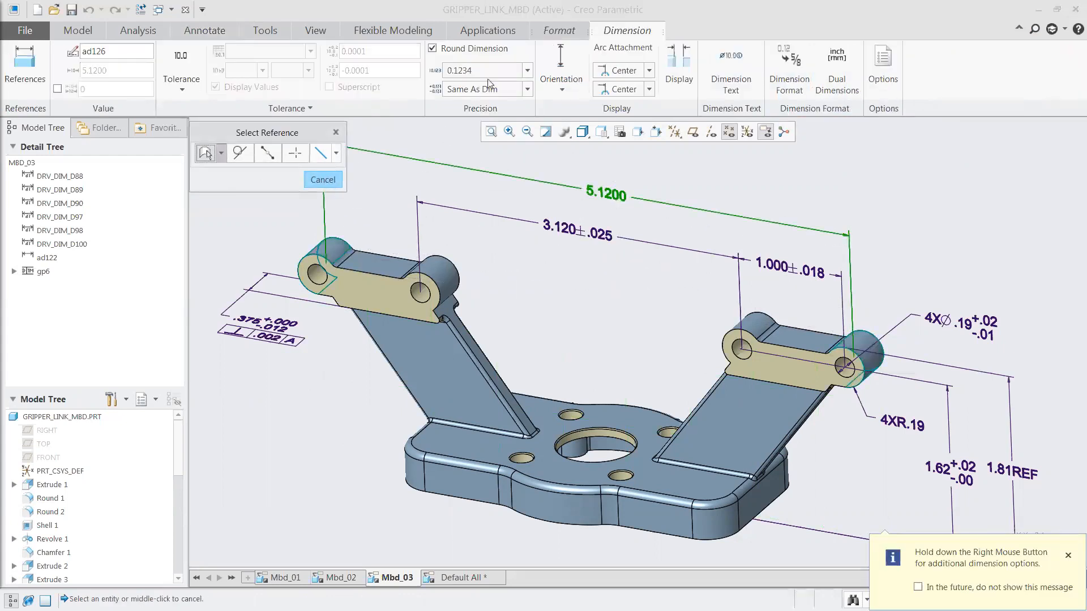
Set the overall width dimension's precision to two decimals (0.12) and both arc attachments to Max
click(528, 71)
click(469, 98)
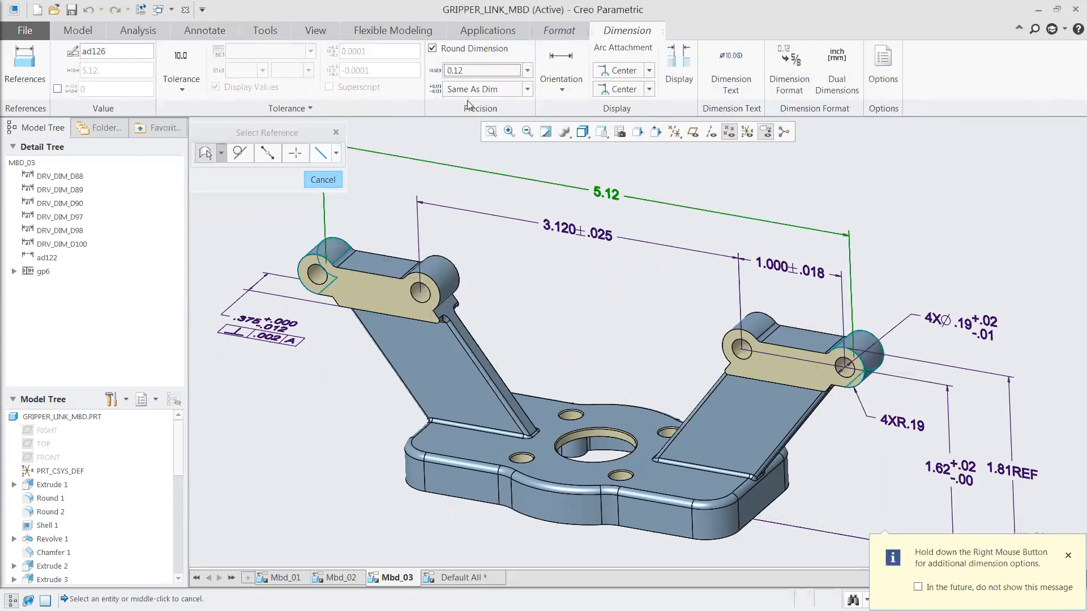
click(650, 70)
click(624, 100)
click(649, 89)
click(631, 115)
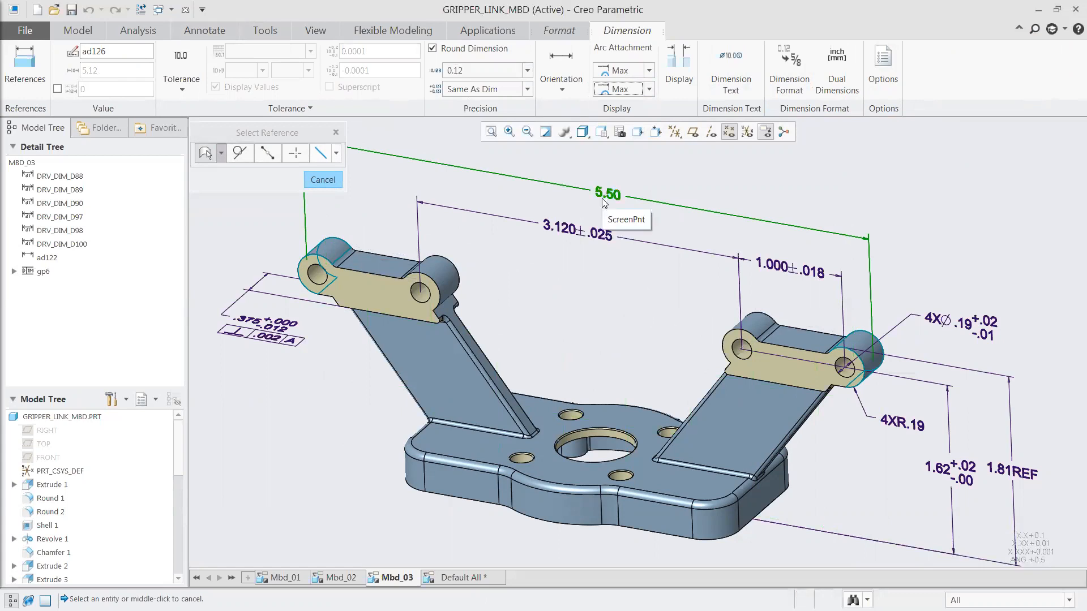
Add the suffix REF to the overall width dimension and finish dimensioning
click(731, 71)
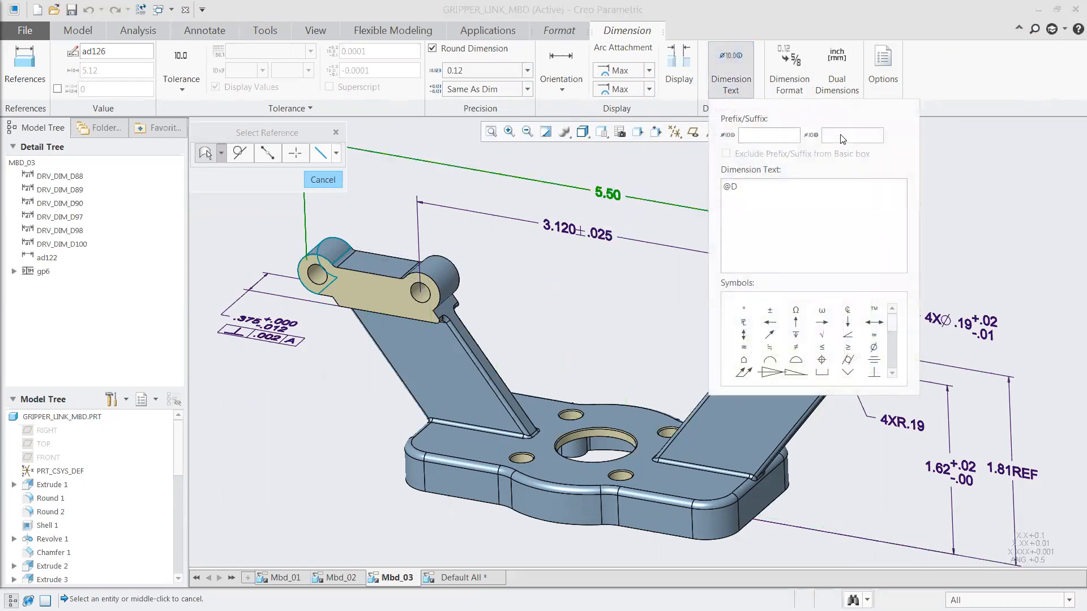
text(REF)
click(730, 68)
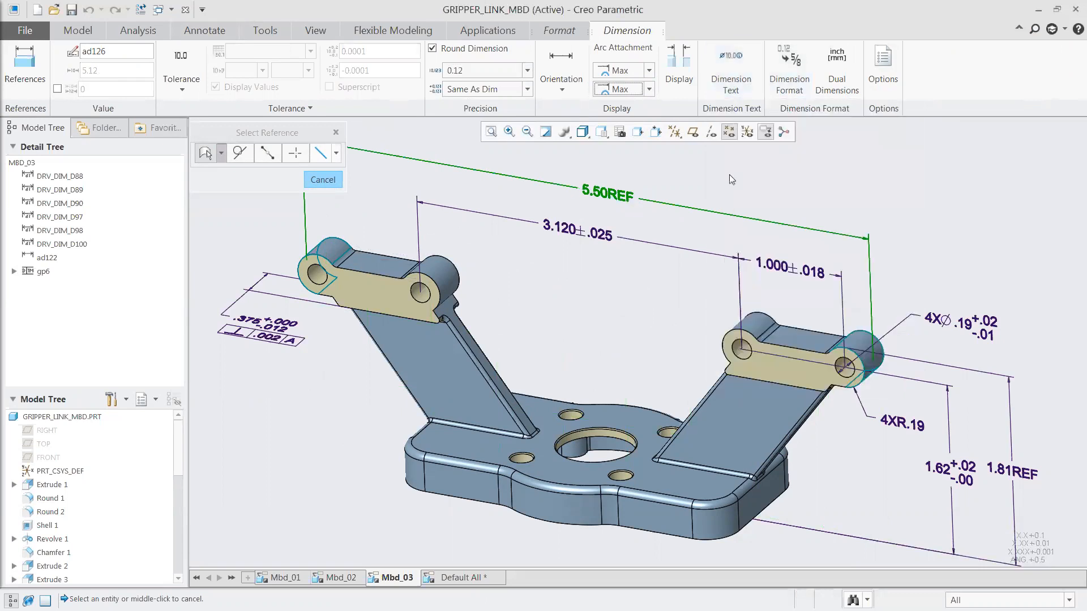
click(723, 181)
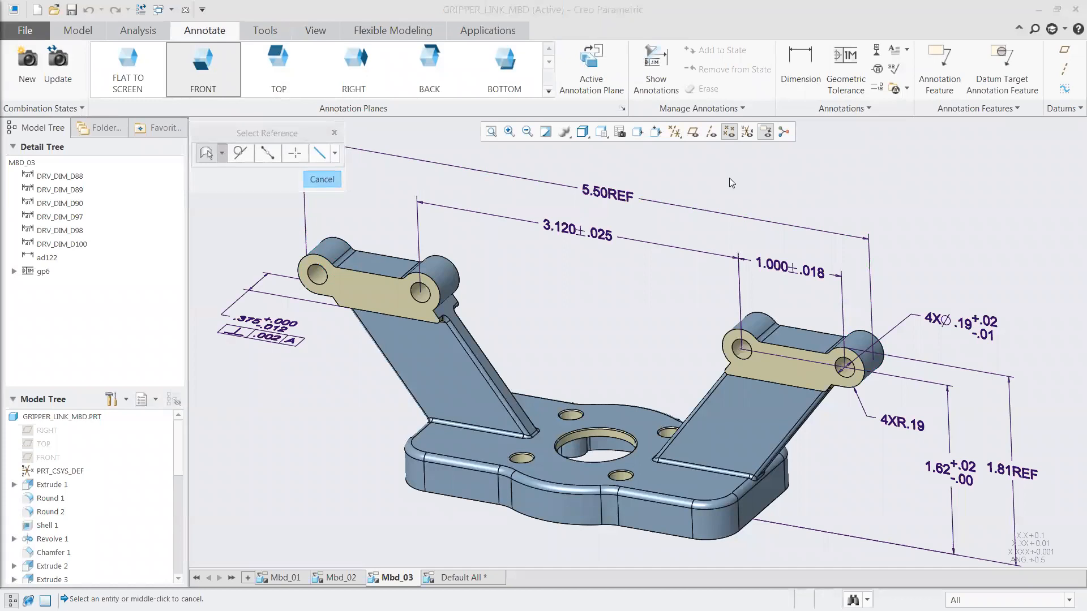
middle_click(729, 181)
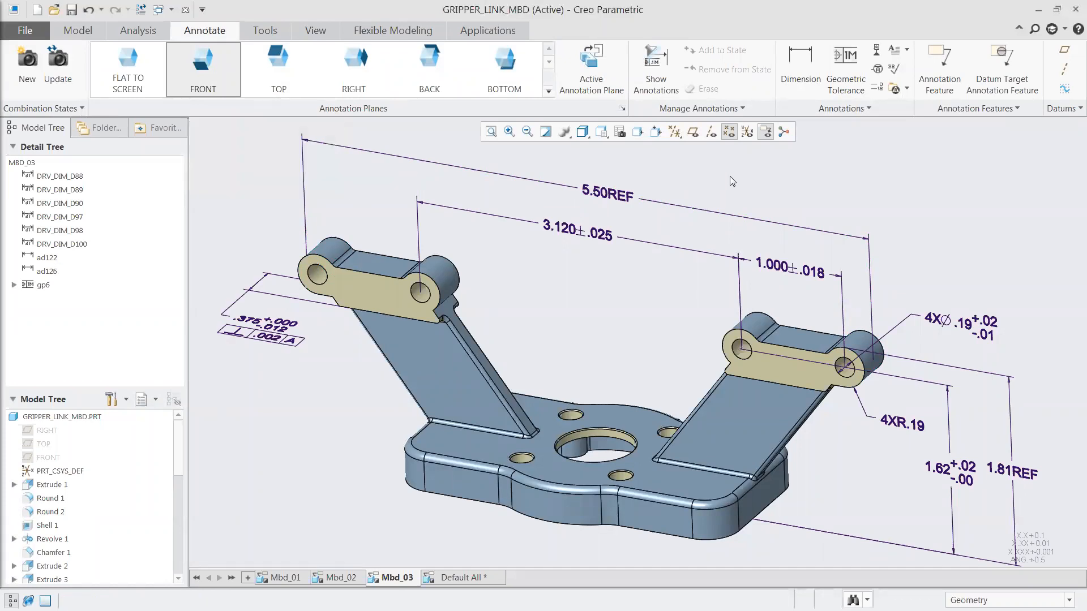
Start saving a copy of the gripper link model with the file type STEP (*.stp)
click(25, 30)
mouse_move(49, 133)
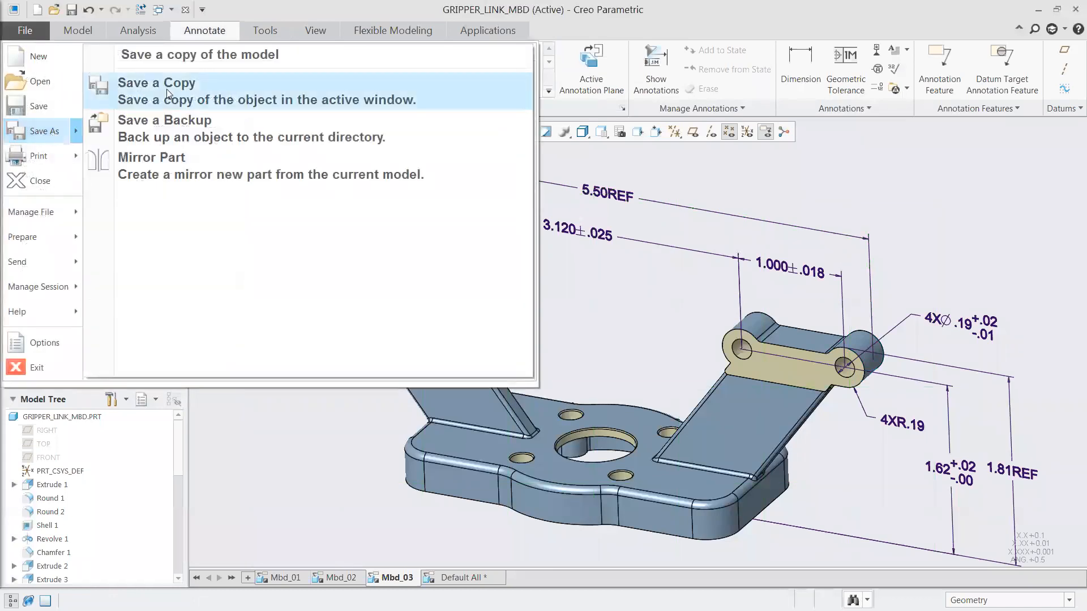
click(166, 90)
click(394, 495)
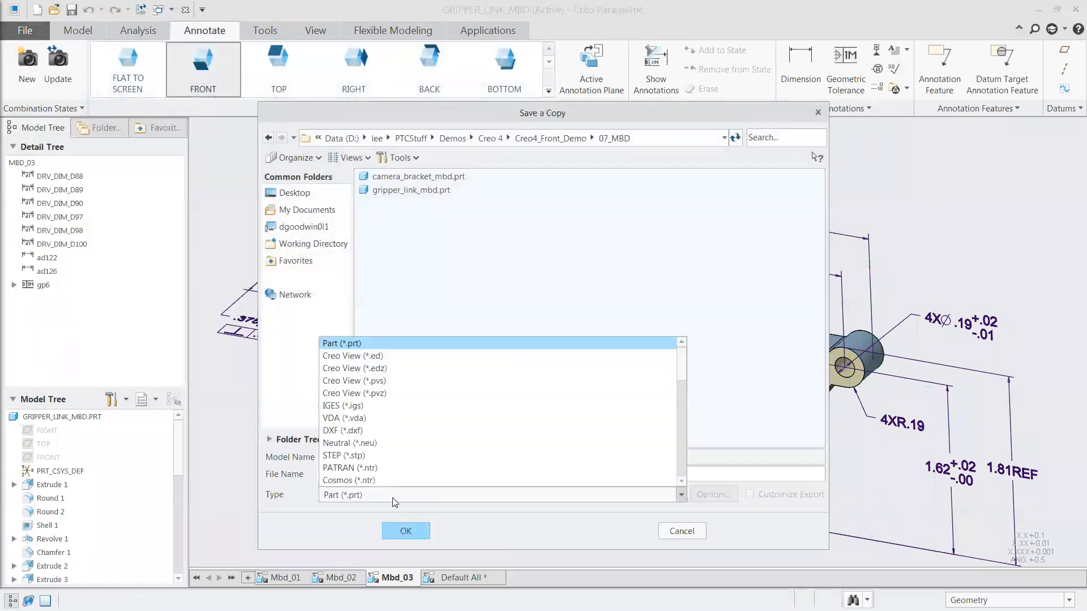
click(362, 455)
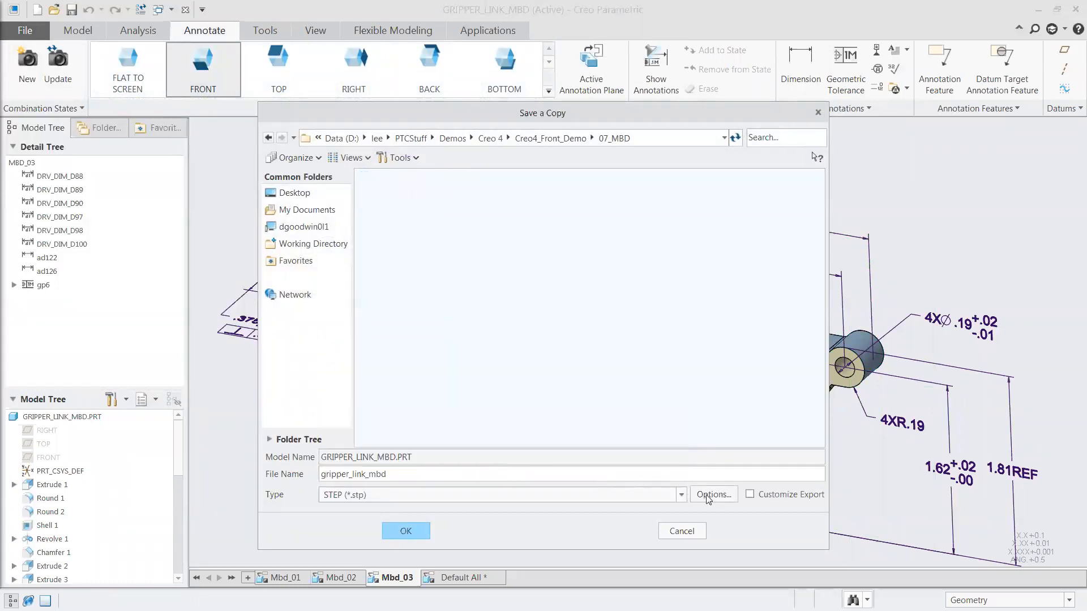
Set the STEP profile to protocol ap242_e1, including annotations with rich content, and export the file
click(708, 494)
click(538, 267)
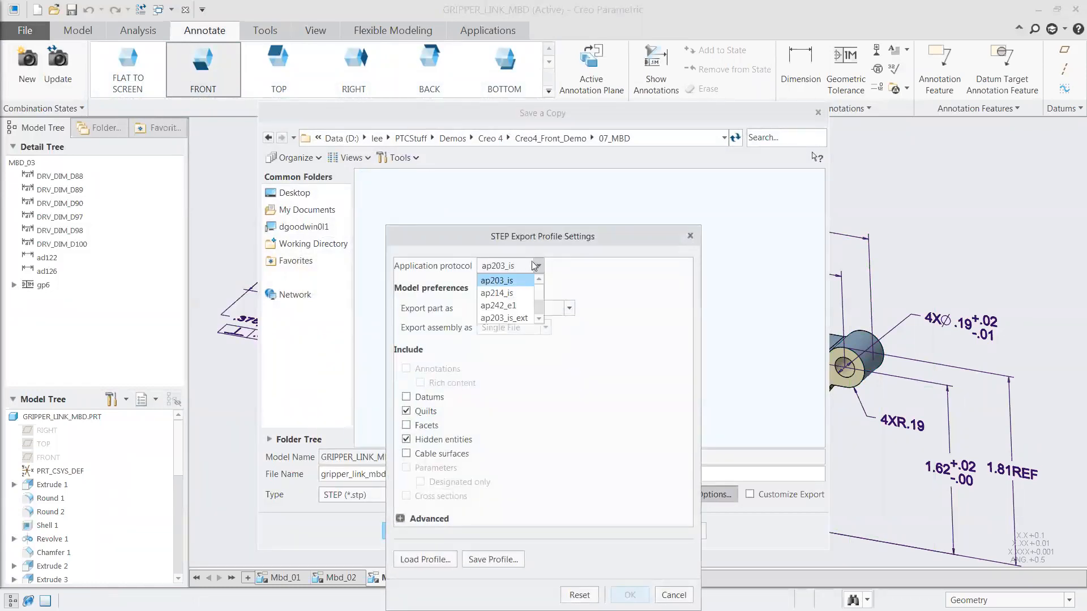
click(502, 305)
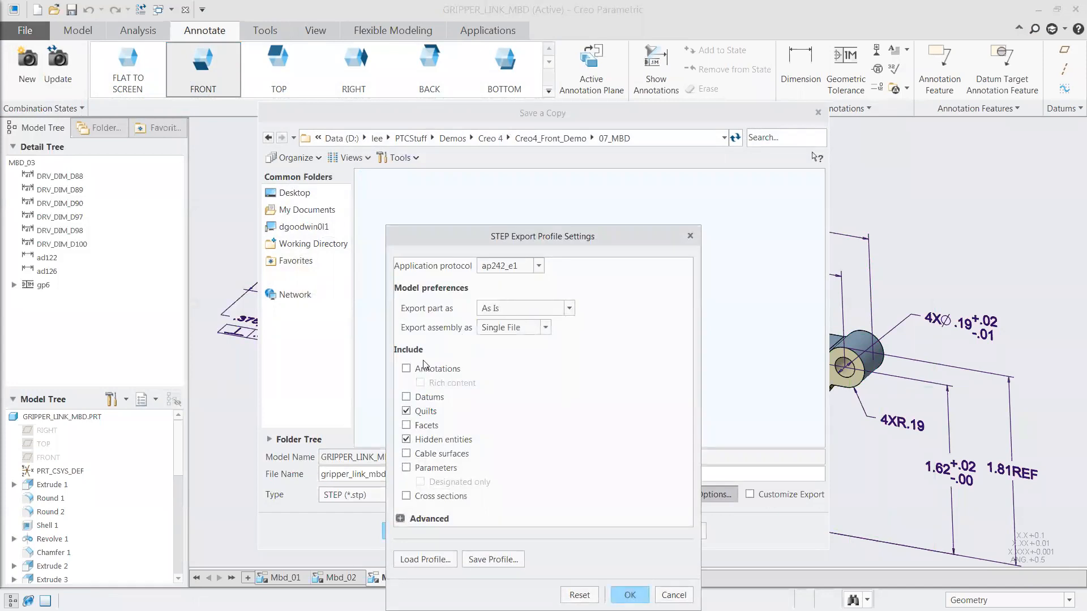
click(407, 369)
click(420, 384)
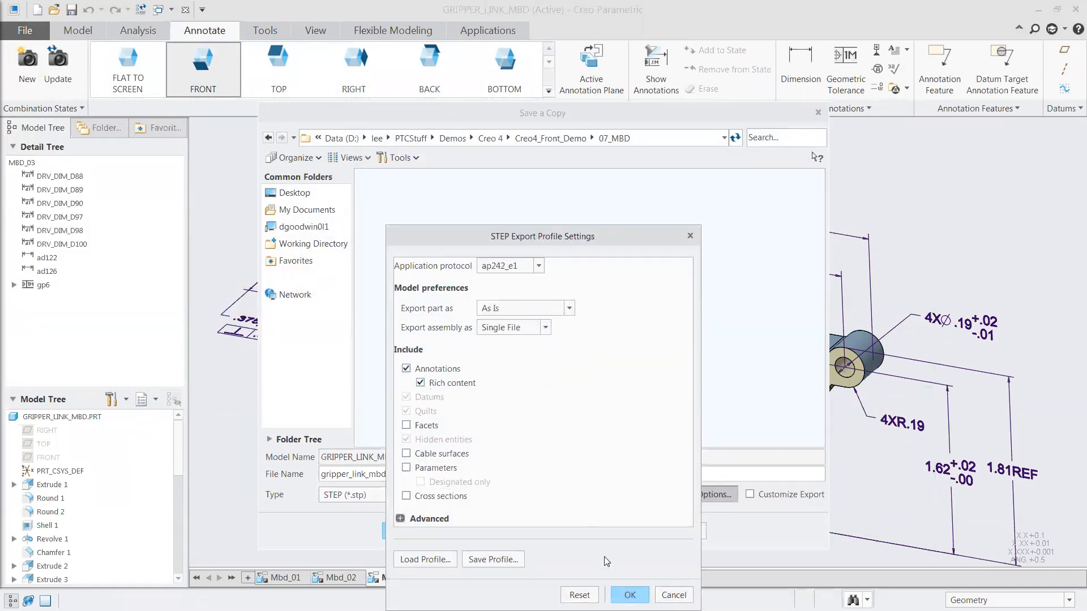
click(629, 595)
click(408, 531)
drag(118, 599, 174, 599)
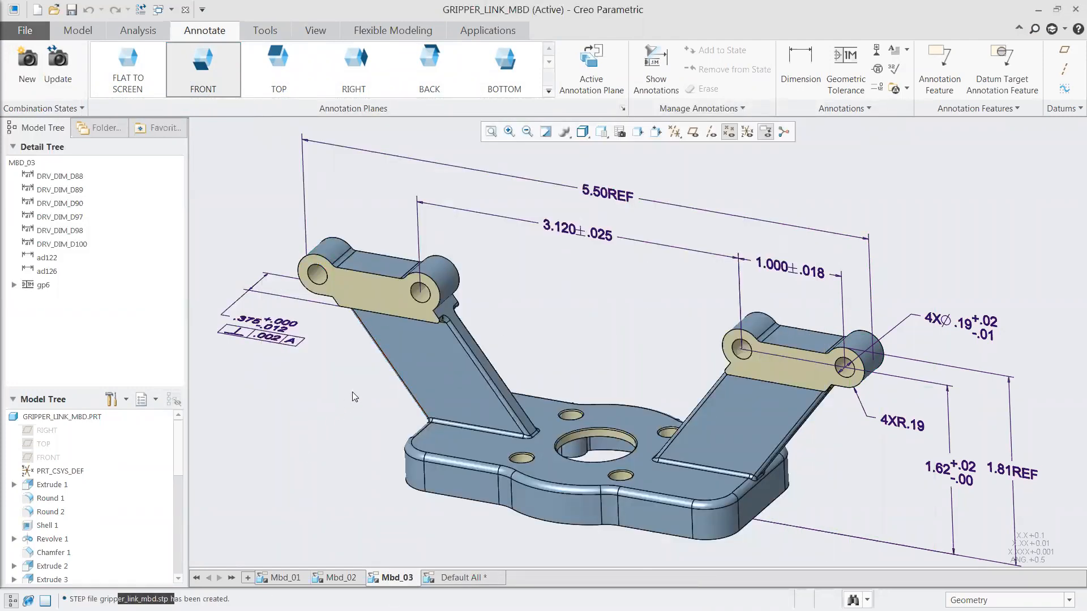
Close the gripper link model and open camera_bracket_mbd.prt
click(185, 10)
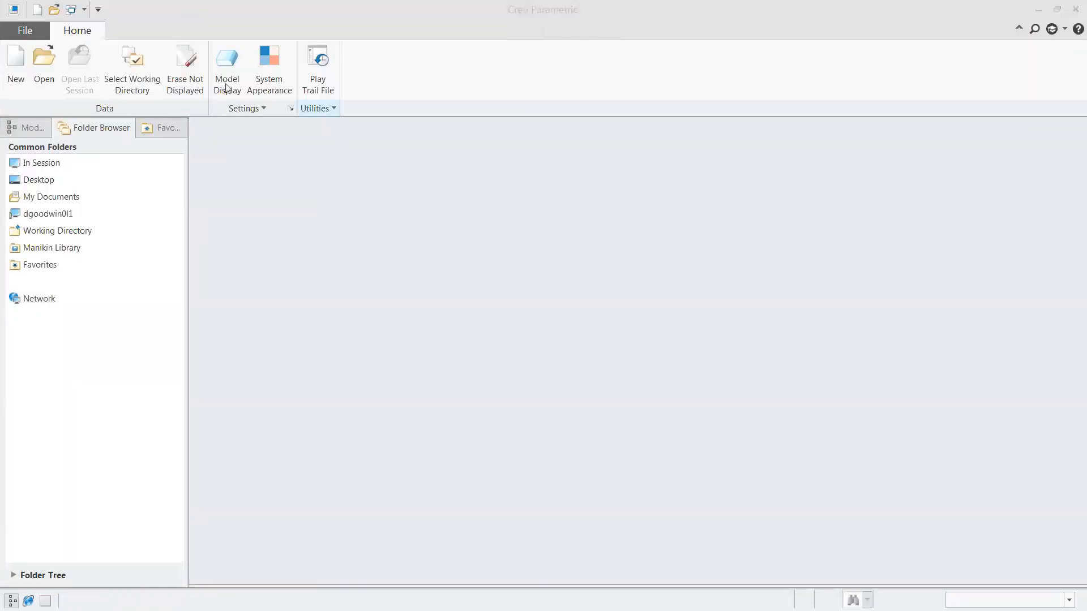
click(41, 69)
double_click(403, 227)
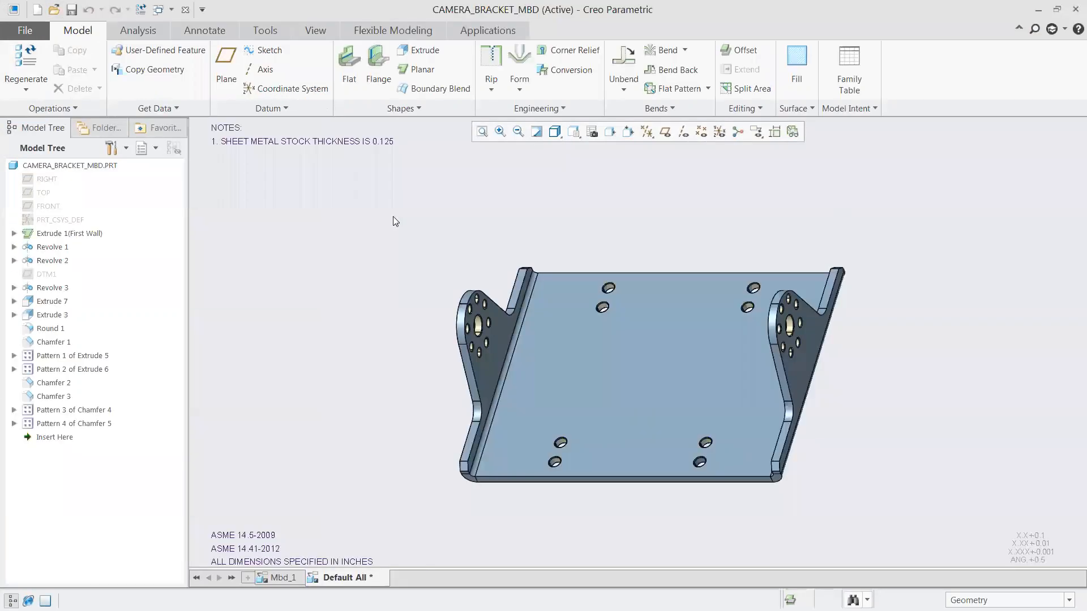
Activate the bracket's combination state Mbd_1 and start the GD&T Advisor application
click(279, 578)
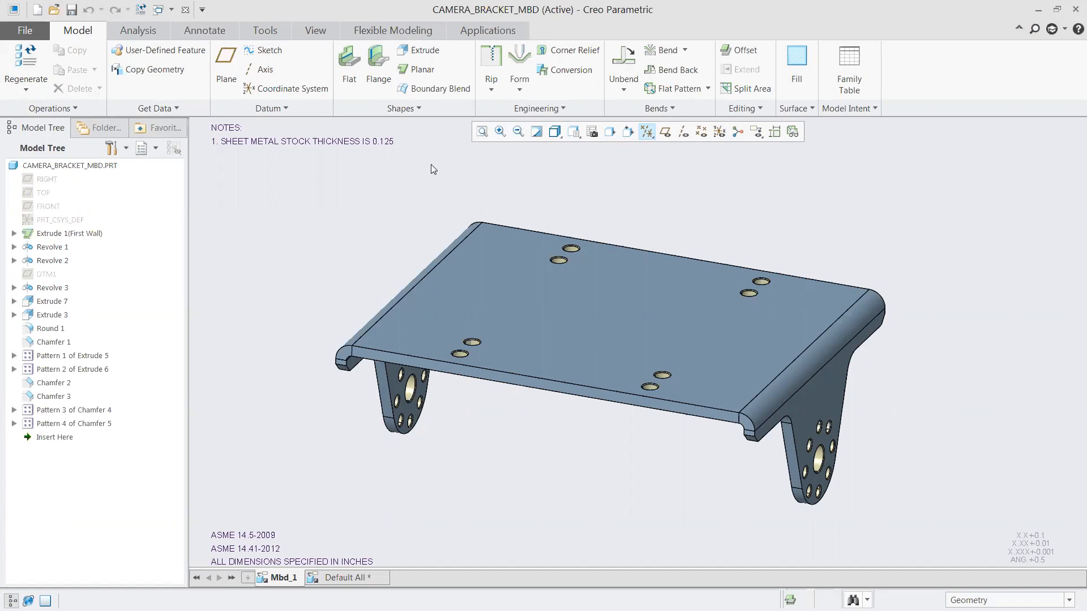
click(490, 34)
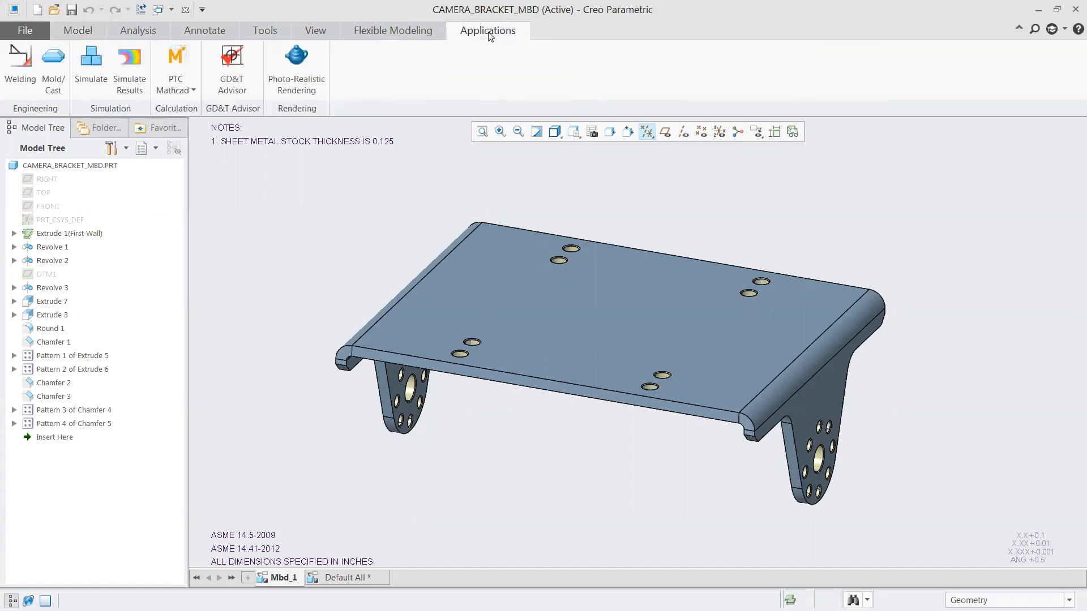
click(238, 84)
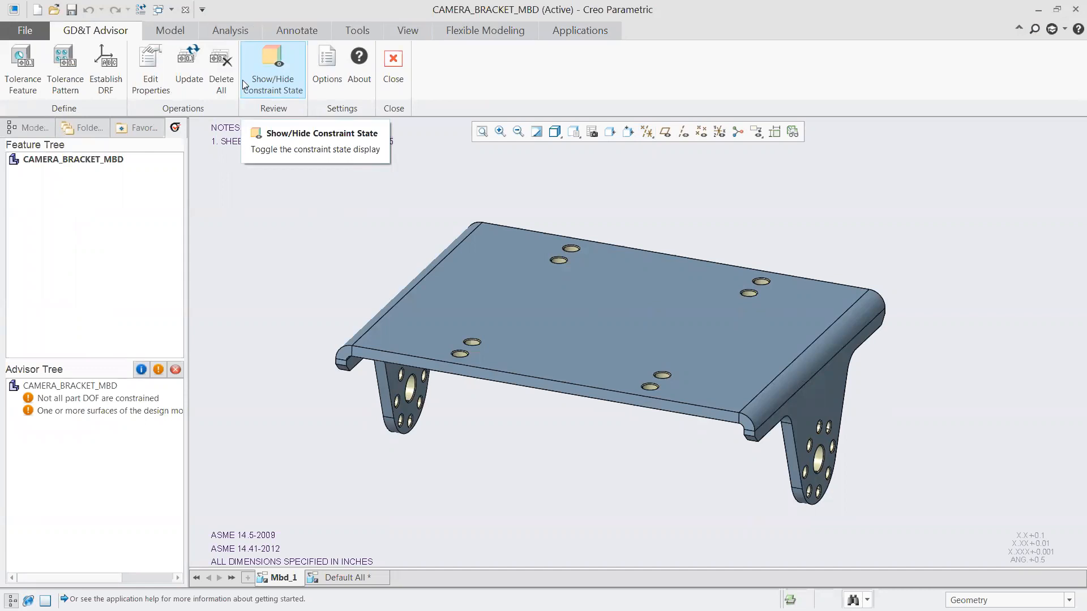
Tolerance the bracket's large top planar surface as datum feature A with a flatness of .003
click(21, 58)
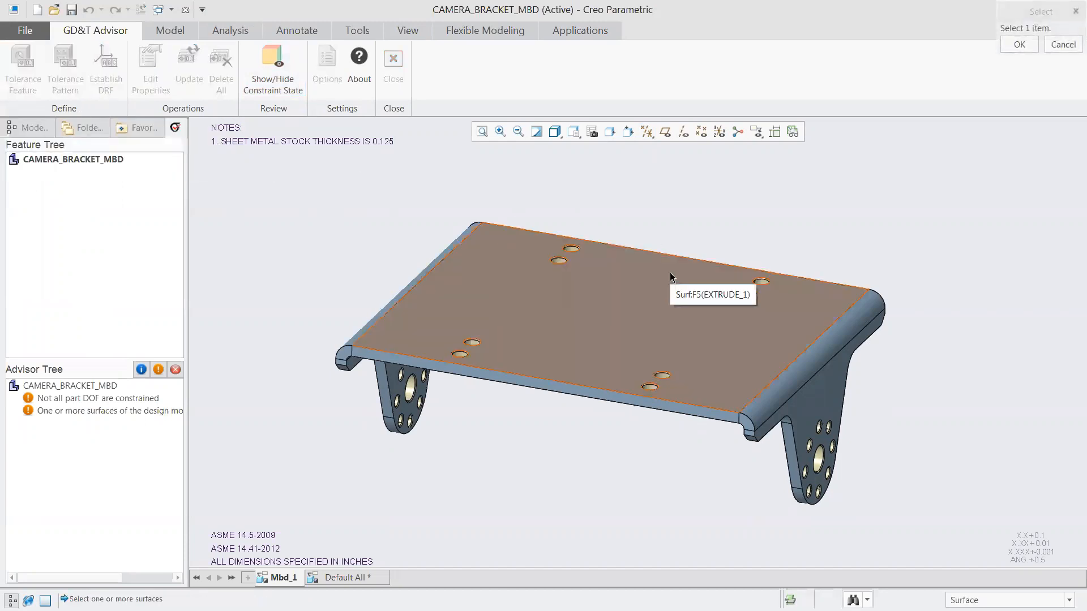
click(695, 264)
click(974, 181)
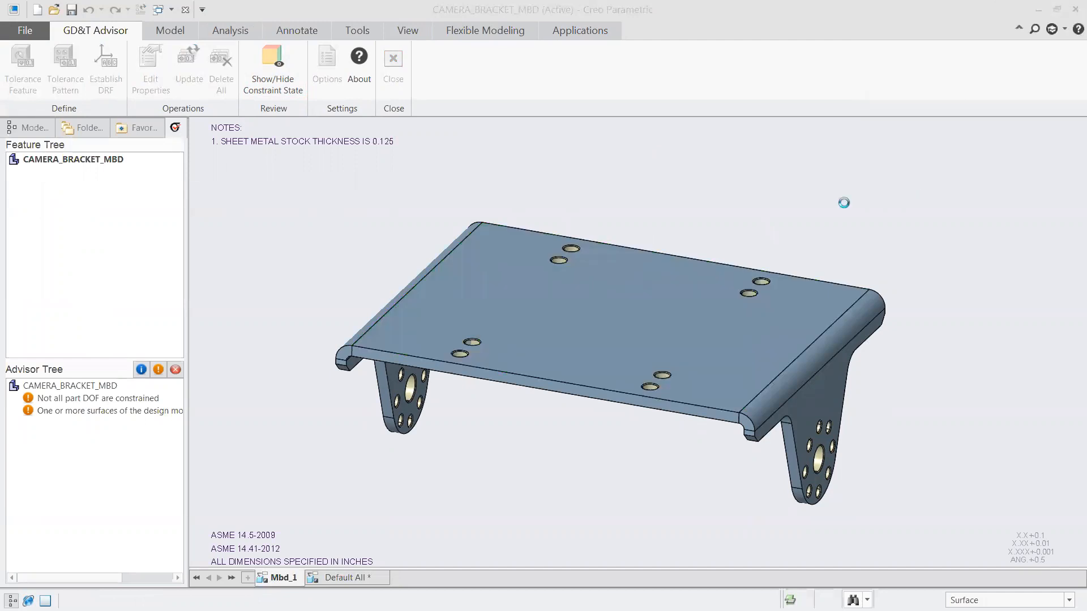
click(275, 52)
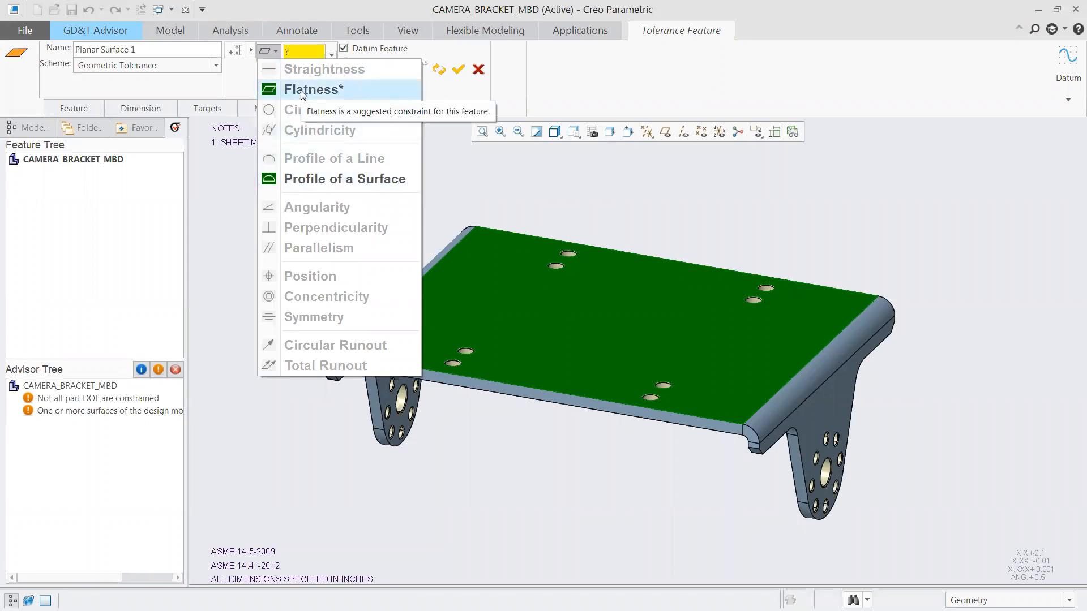
double_click(300, 55)
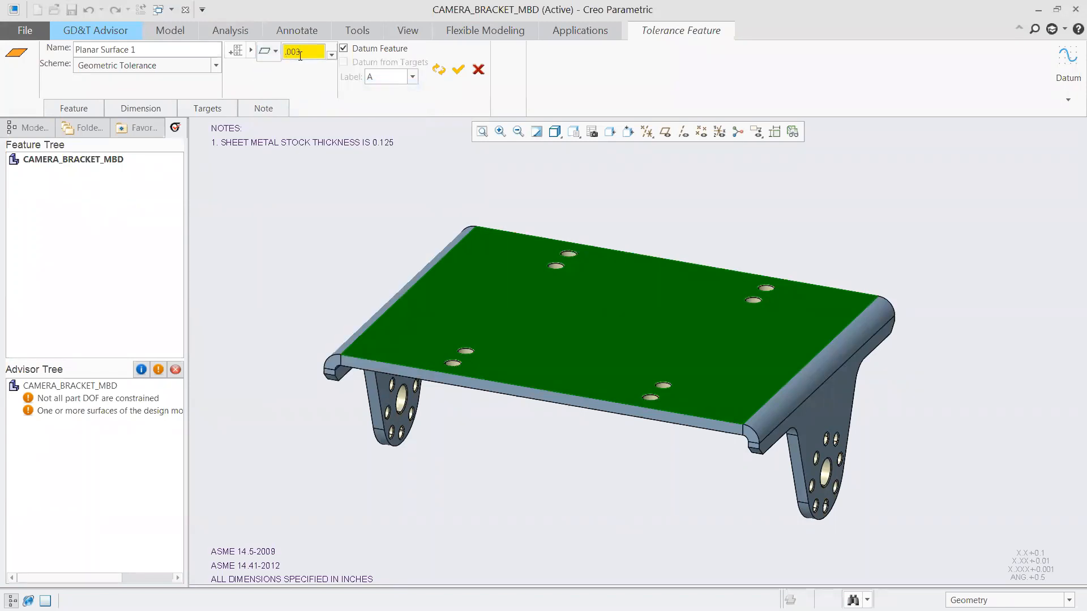
click(460, 71)
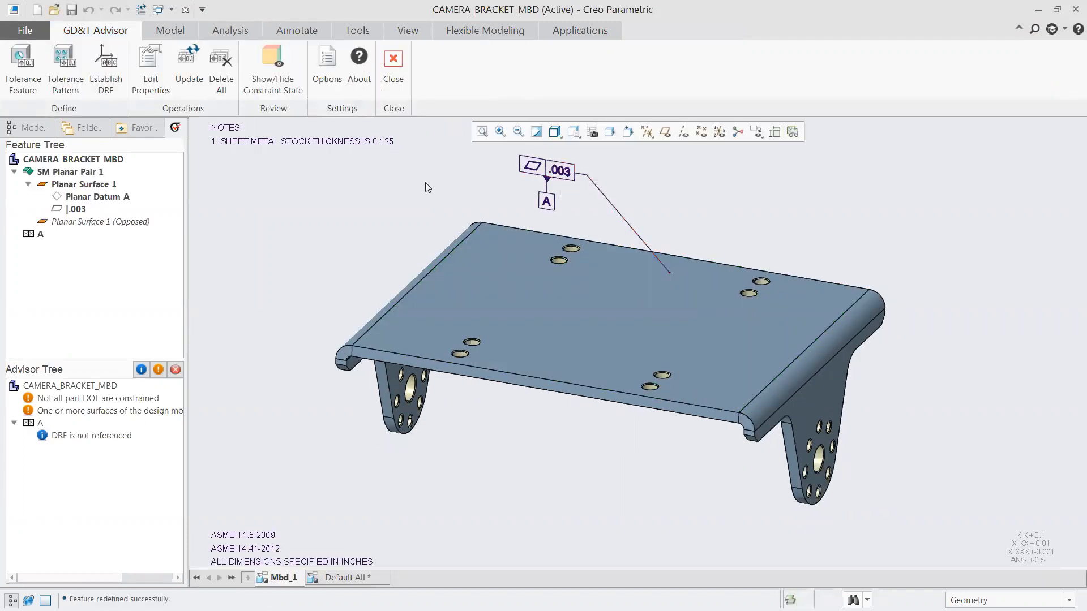
Add the outermost hole in the top plate's rear-right corner as a Simple Hole with a Plus/Minus size tolerance of +.01/-.01
click(22, 67)
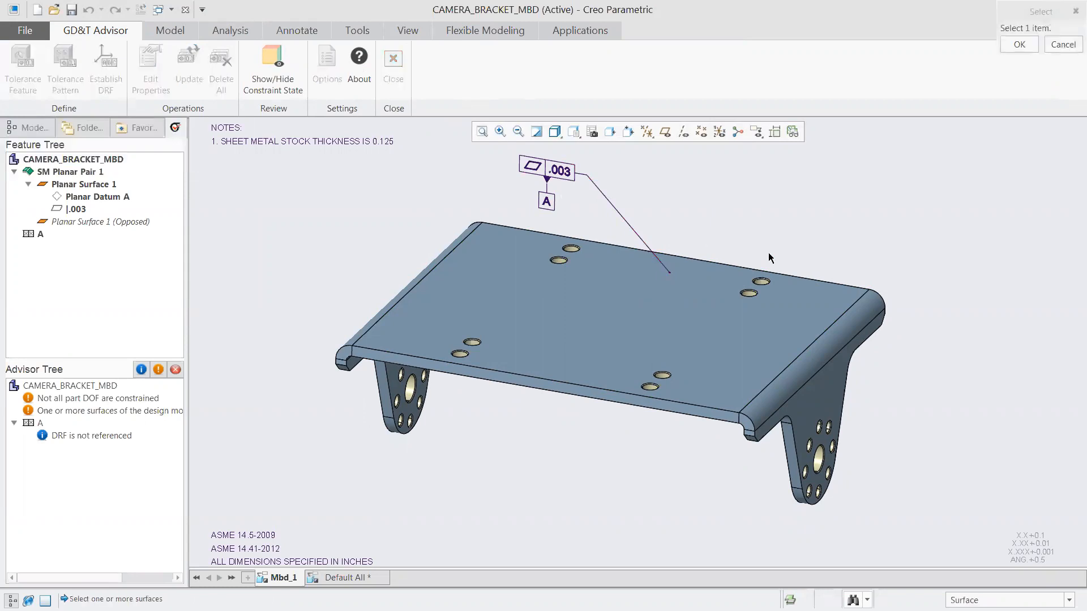
scroll(769, 253, up, 5)
click(754, 314)
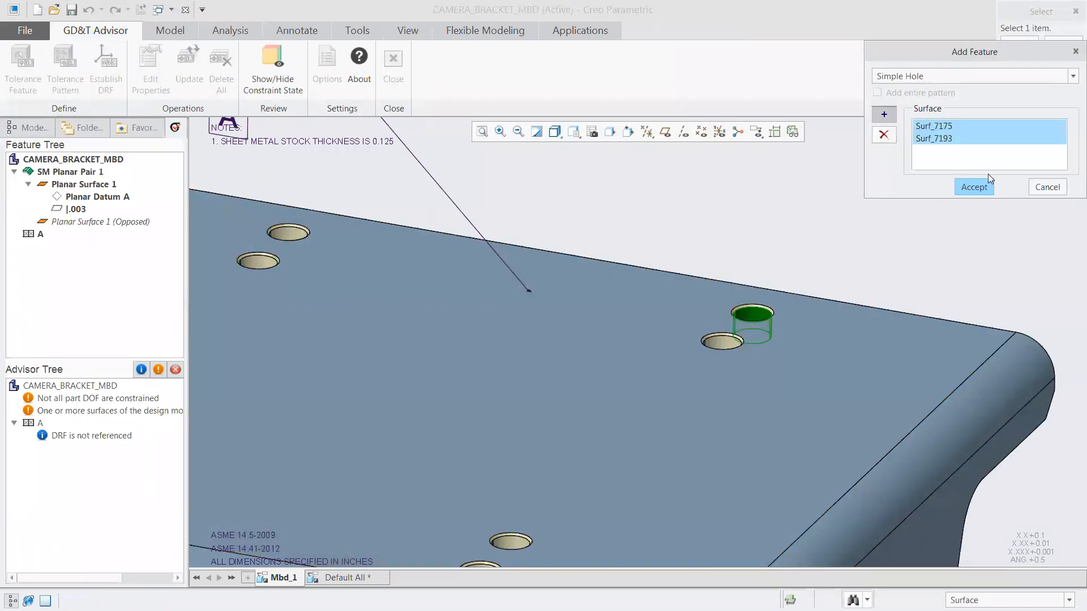
click(974, 188)
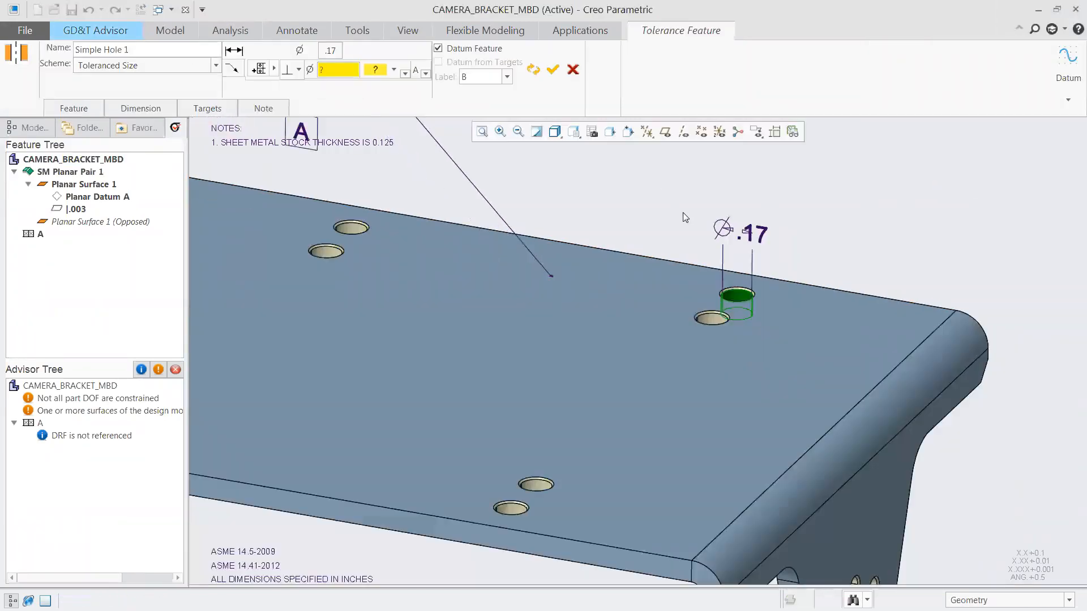
click(323, 54)
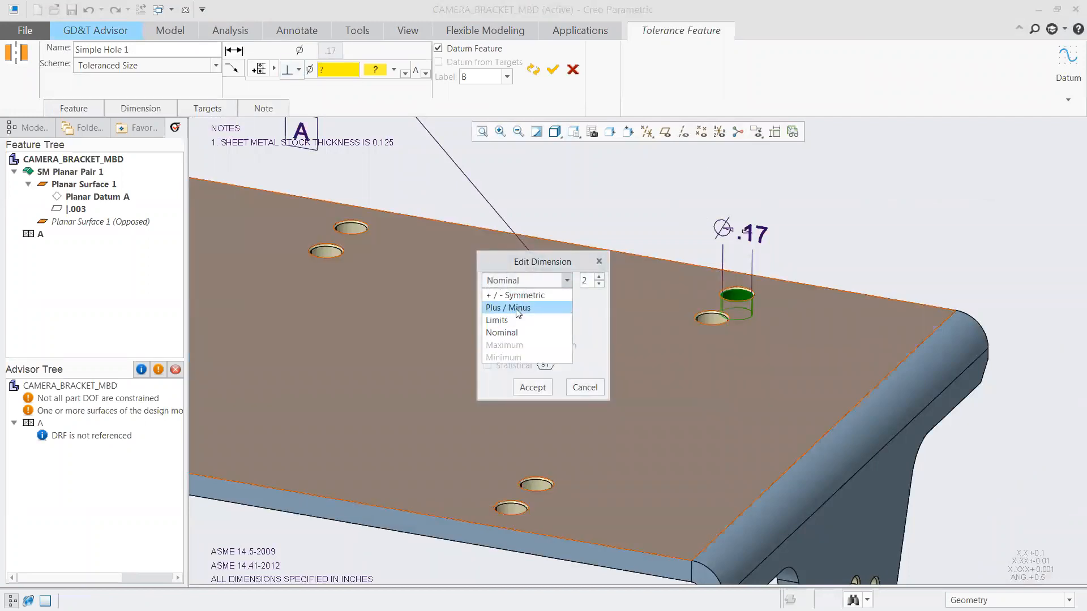
click(518, 309)
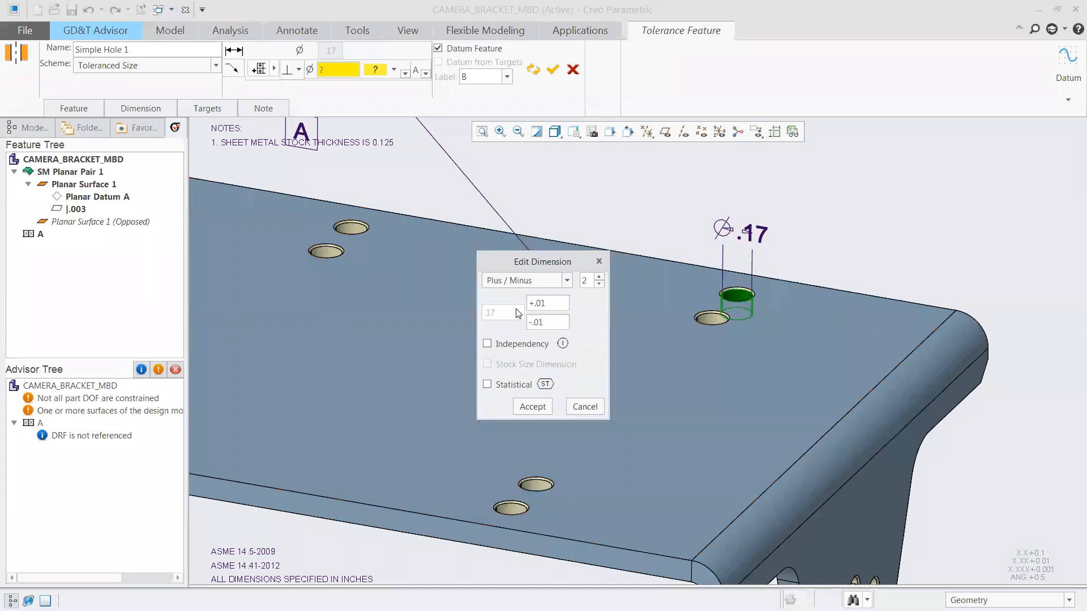
click(532, 407)
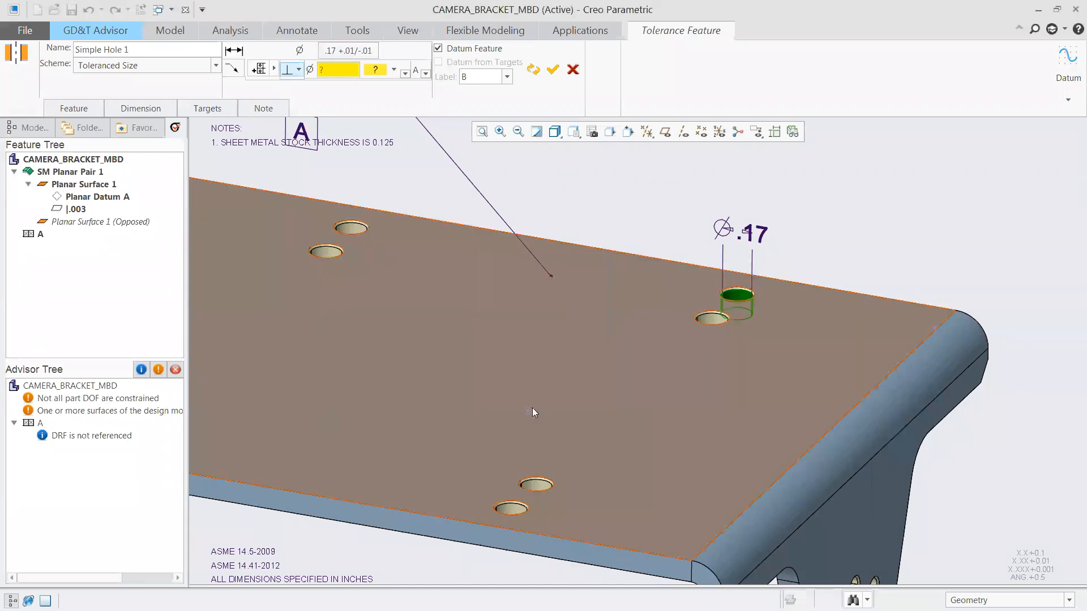
Give the hole a perpendicularity tolerance of .002 at RFS relative to datum A and complete it as datum feature B
click(298, 70)
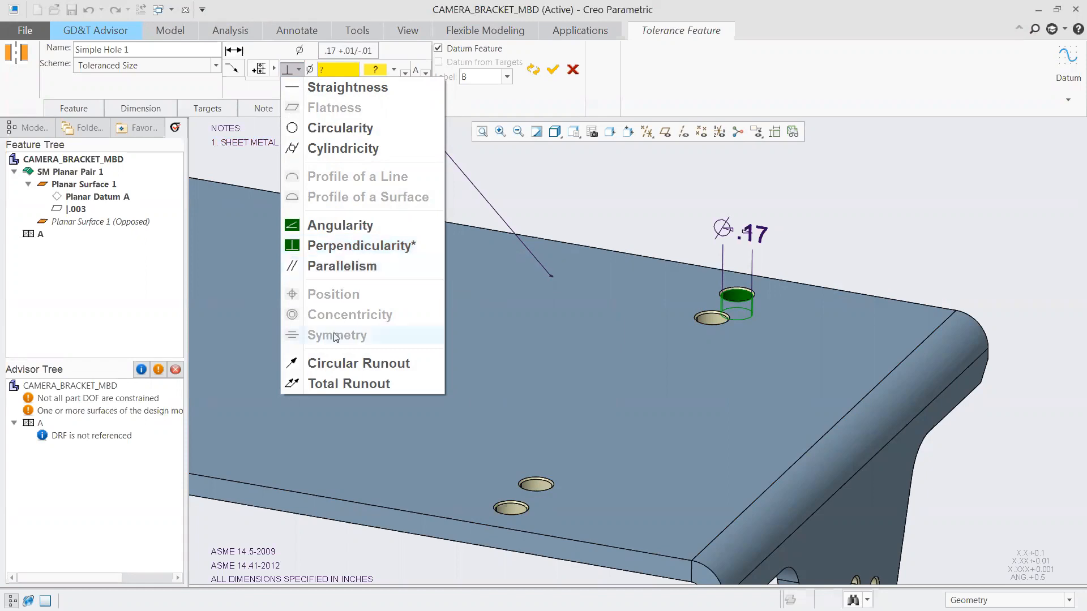
click(334, 69)
click(334, 69)
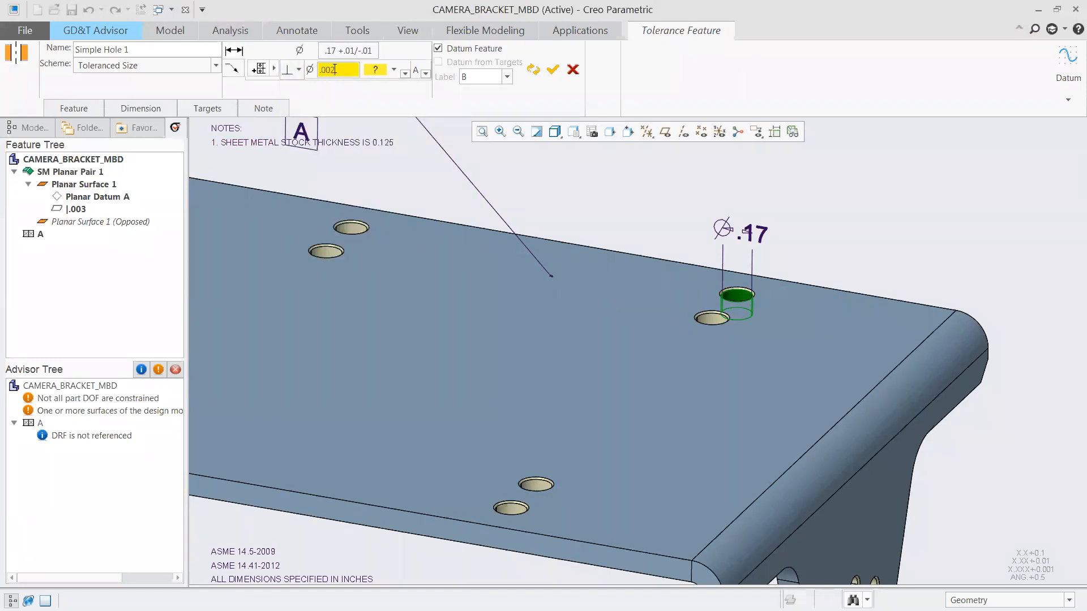
text(.002)
click(394, 69)
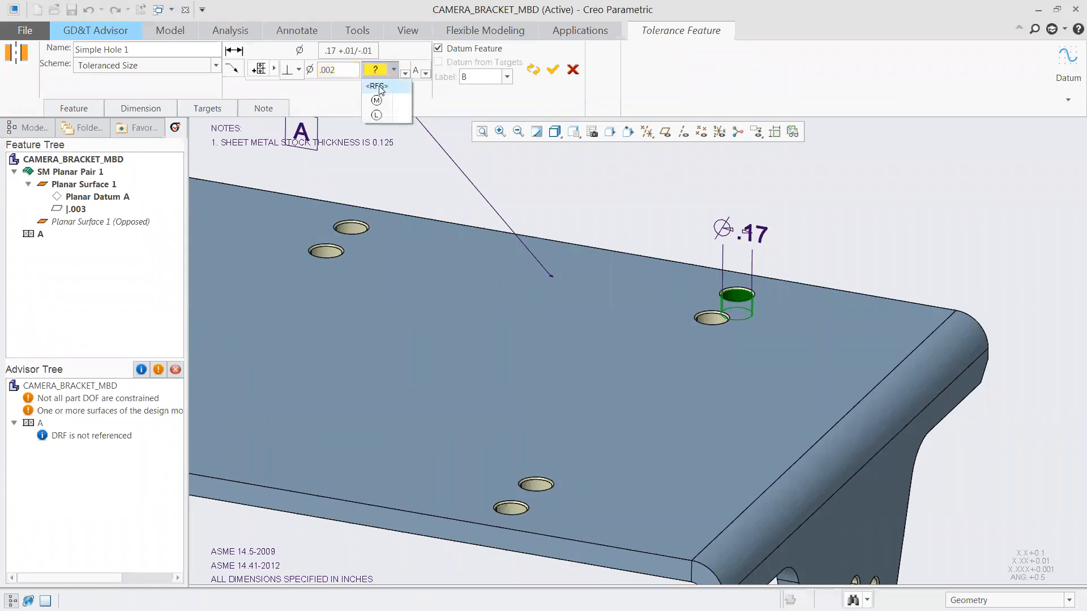
click(378, 86)
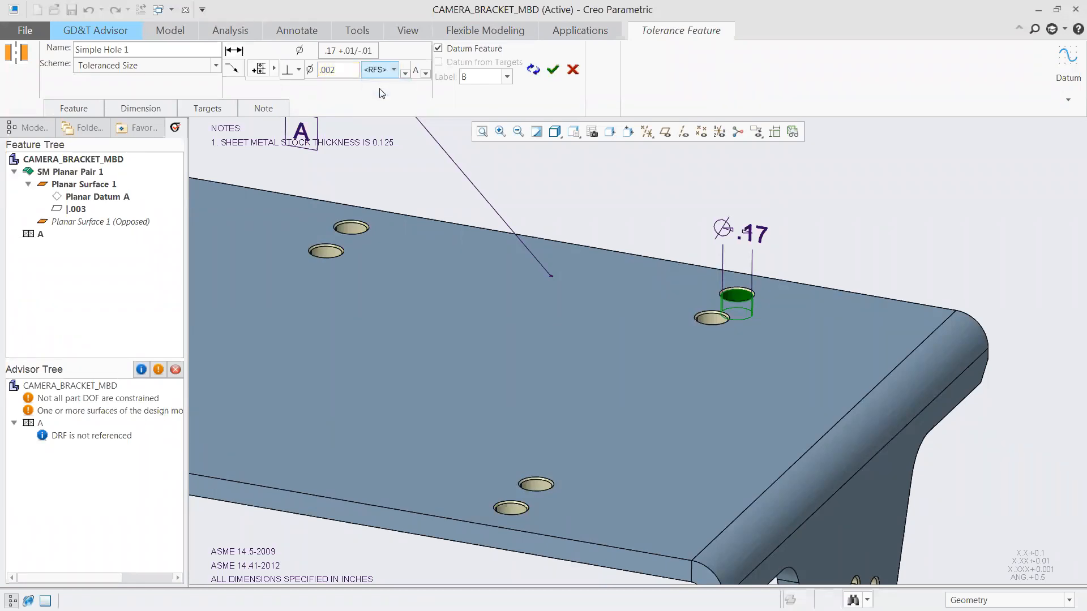
click(553, 69)
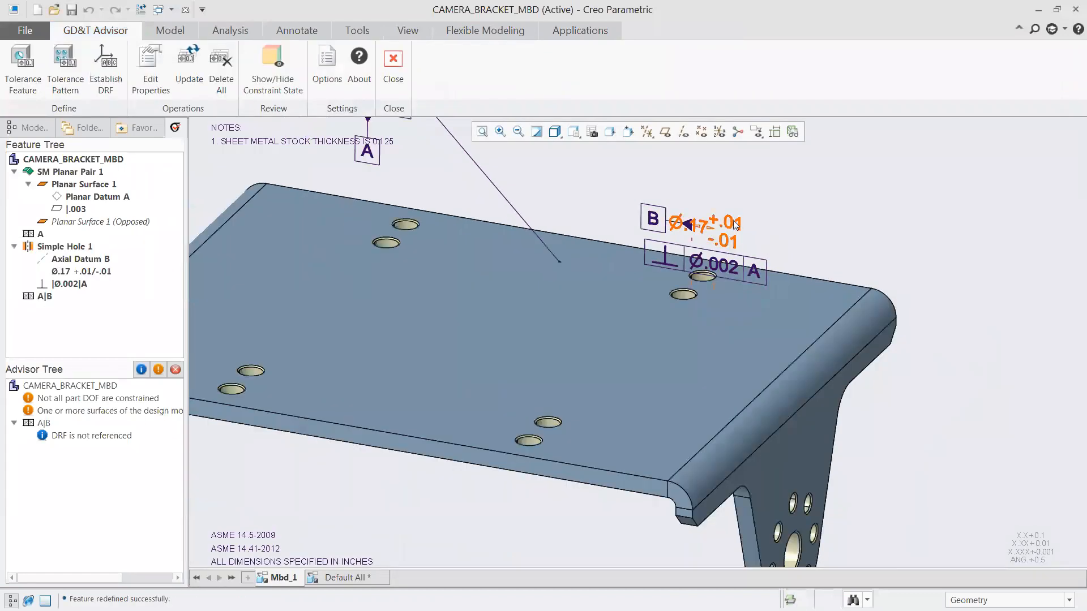
Move the hole's diameter dimension with its attached annotations up and away from the top plate's rear edge
click(734, 224)
drag(734, 224, 798, 174)
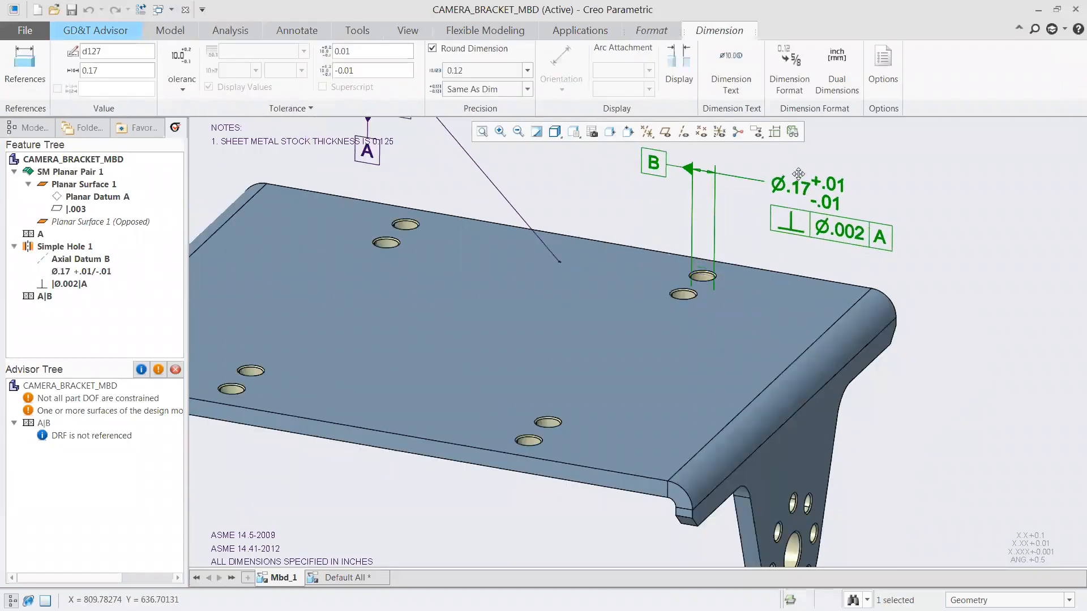
scroll(726, 262, down, 4)
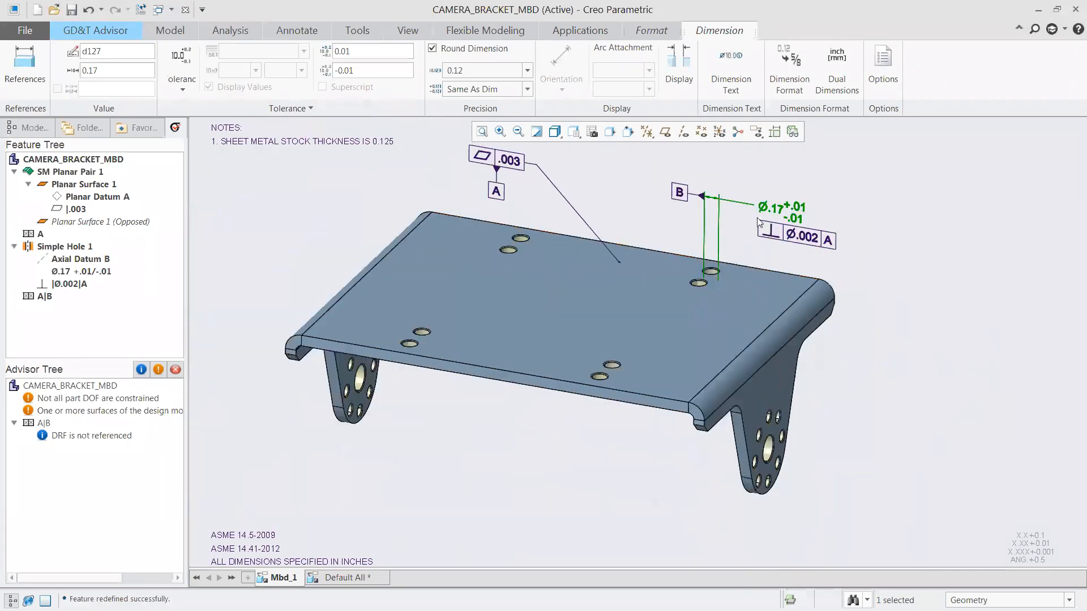
Add the text "8 HOLES" below the hole's perpendicularity control frame
click(810, 243)
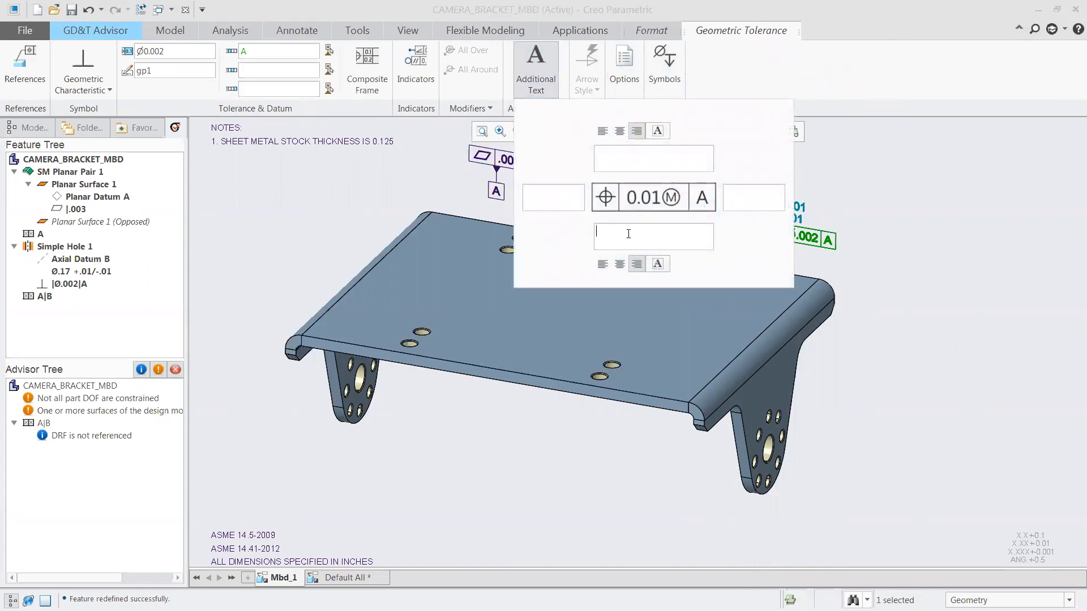
text(8 HOLES)
click(621, 265)
click(538, 80)
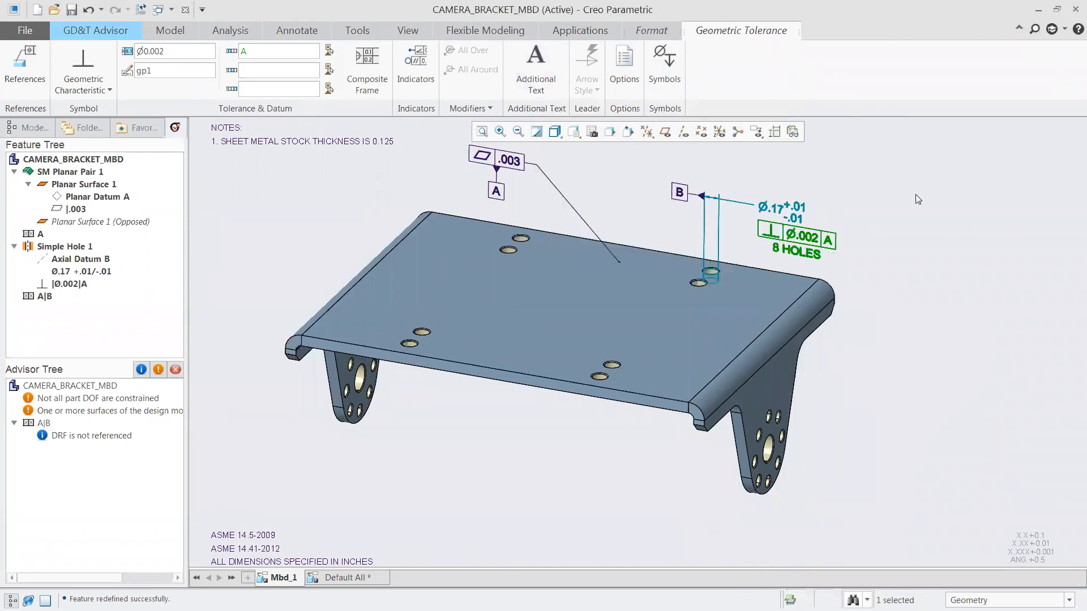
click(845, 181)
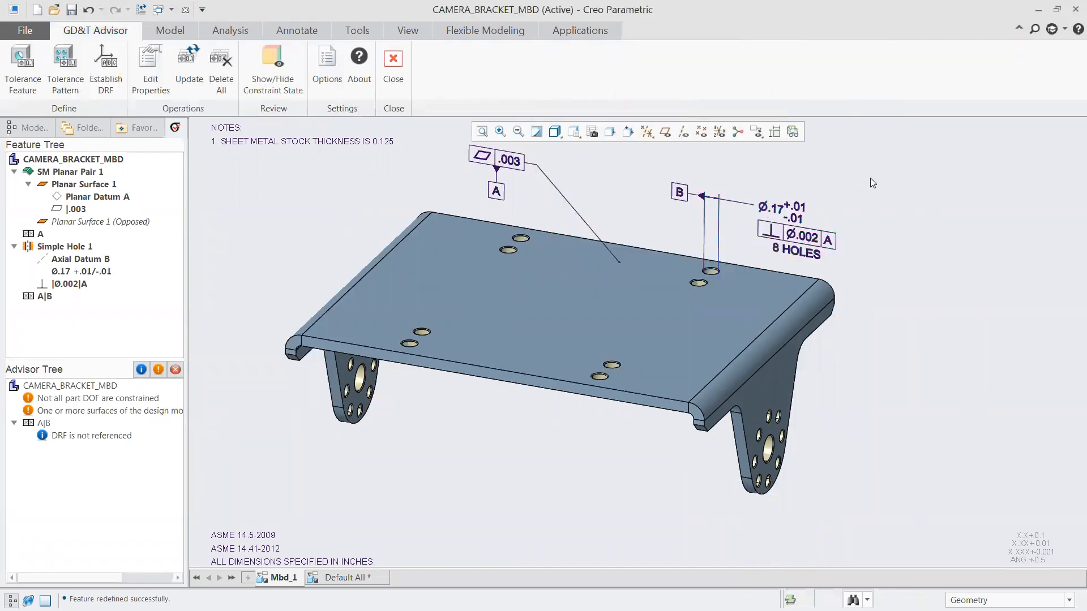
Add the large central hole in the right side flange as a Simple Hole with a Plus/Minus size tolerance of +.01/-.01
click(22, 62)
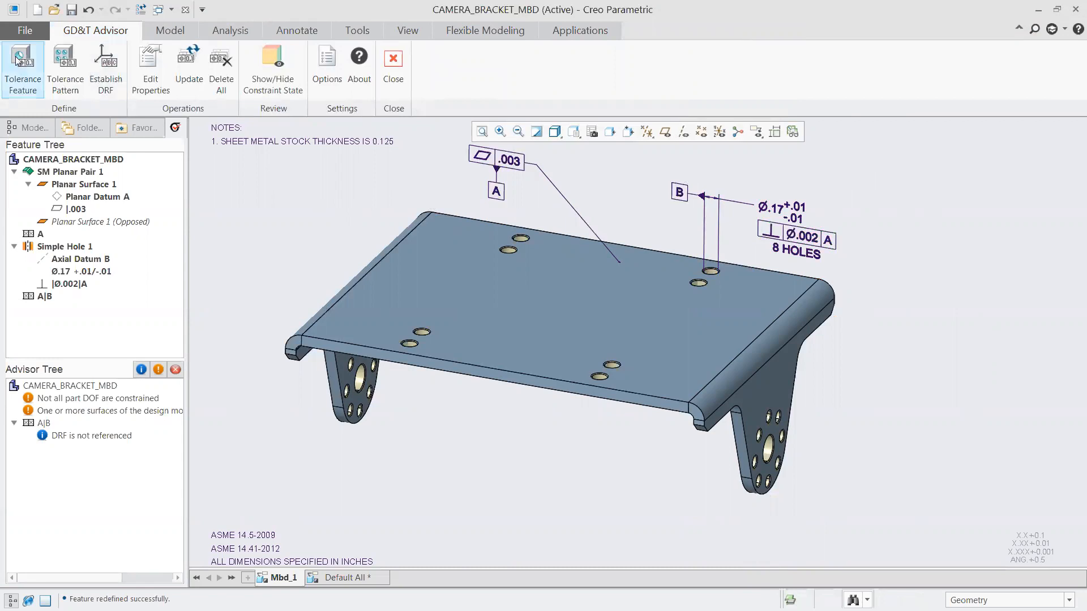
scroll(808, 487, down, 5)
scroll(705, 379, up, 3)
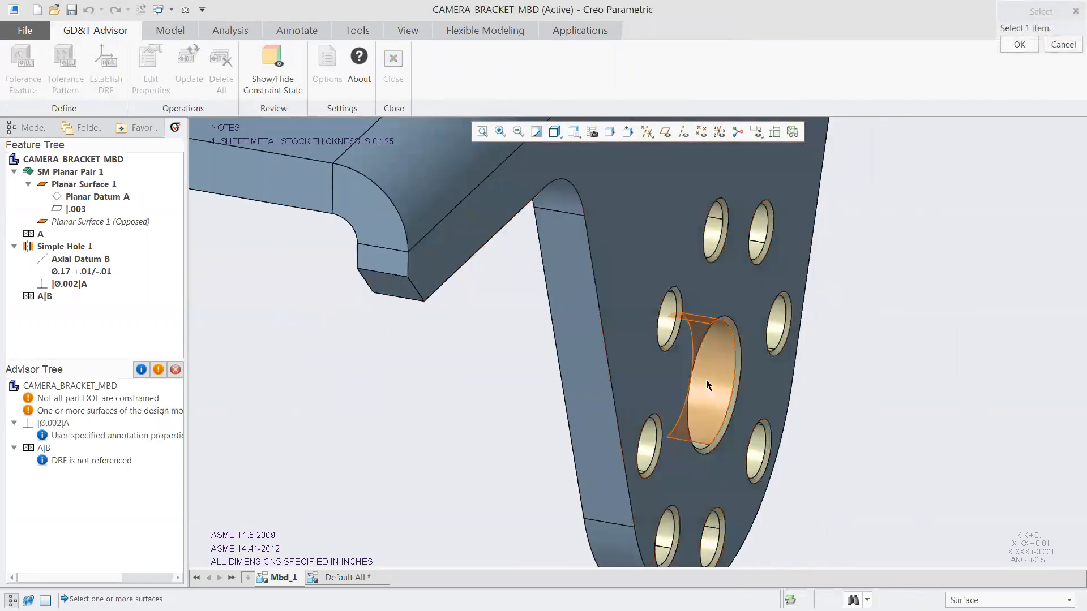
click(705, 379)
click(973, 187)
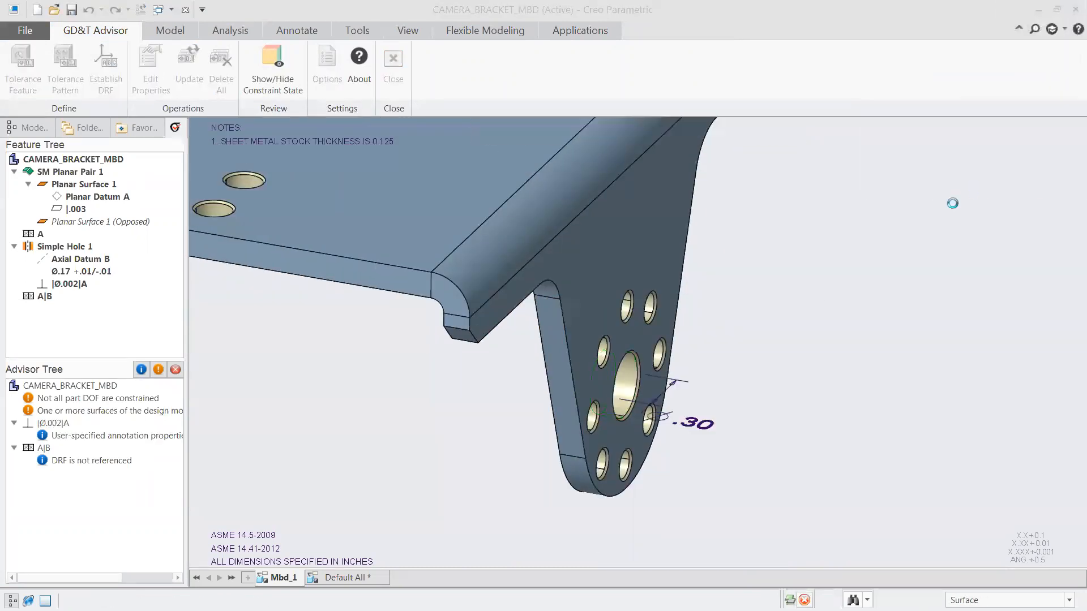
click(331, 52)
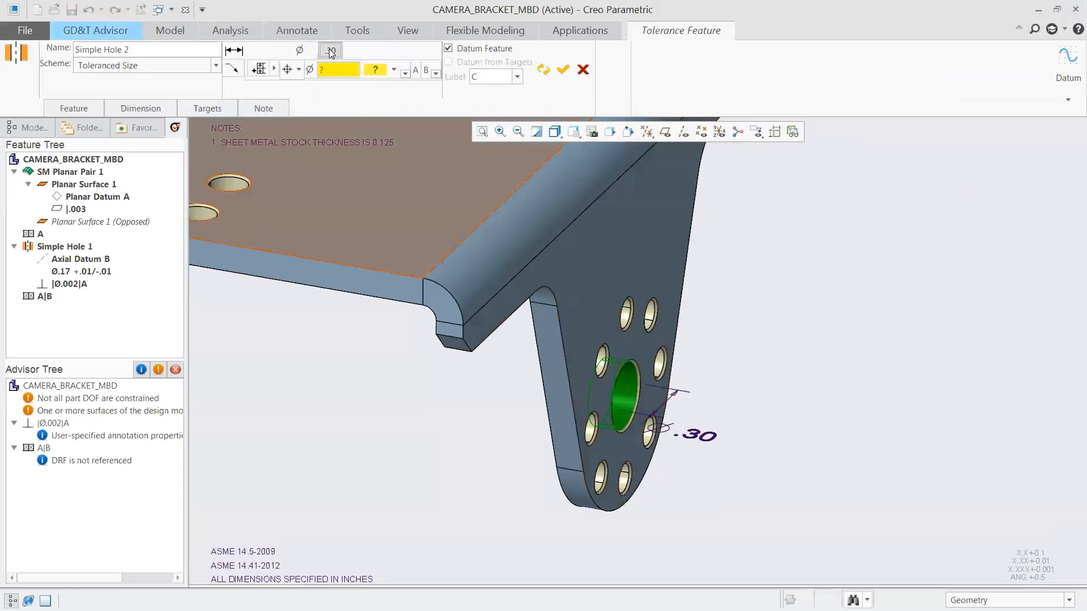
click(524, 281)
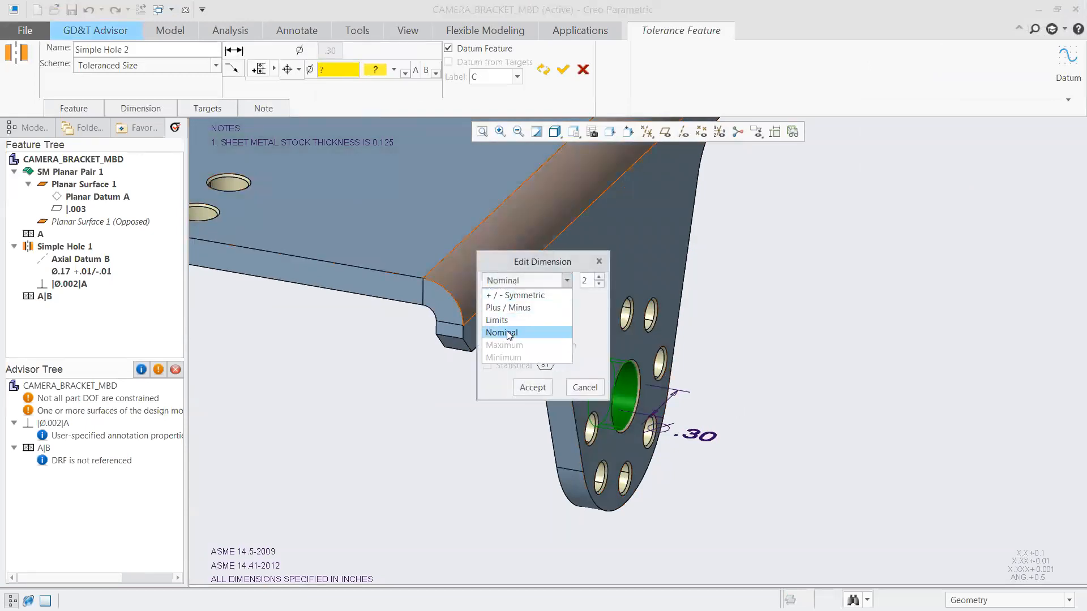
click(512, 310)
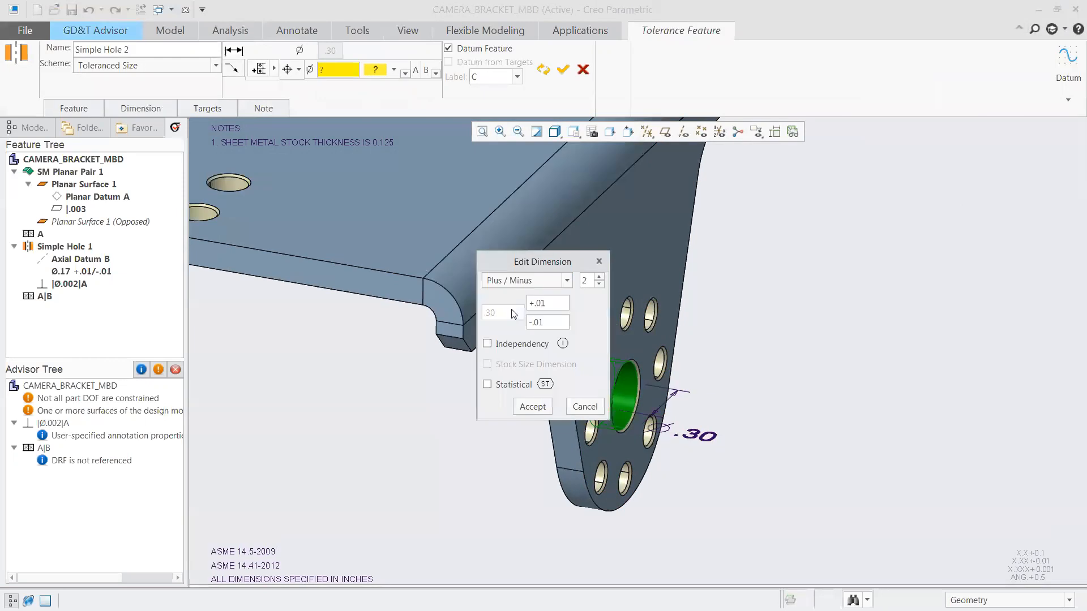
click(532, 407)
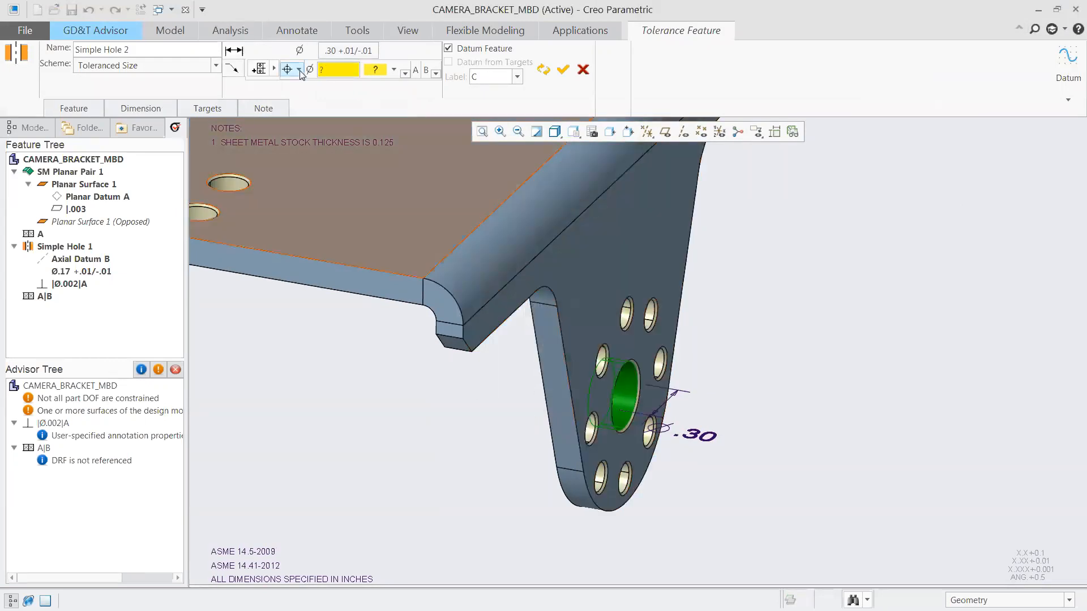
Set the flange hole's position tolerance to .003 at RFS
click(300, 72)
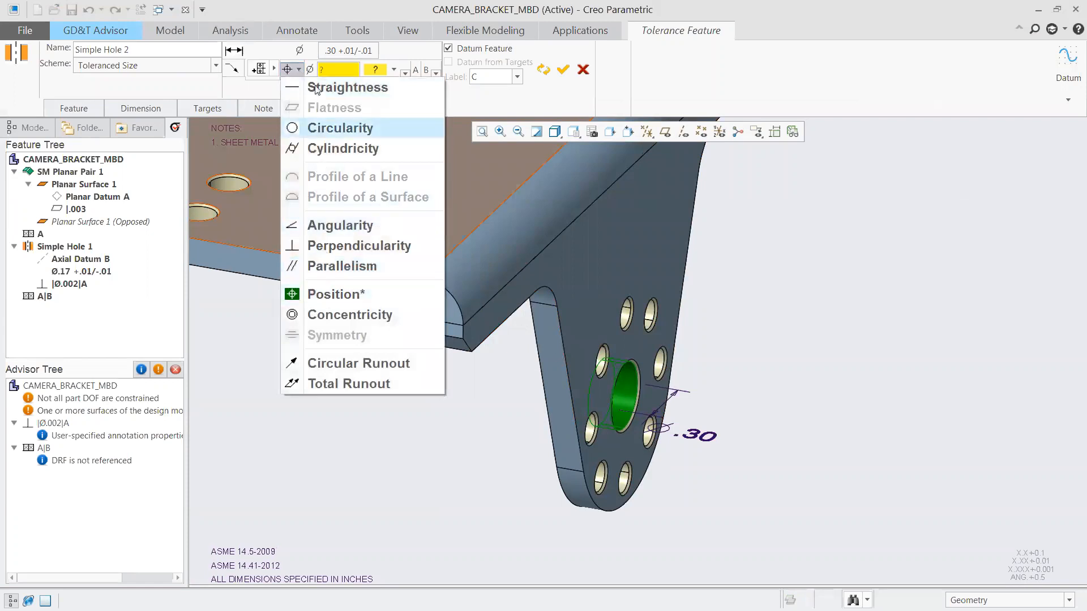
click(328, 70)
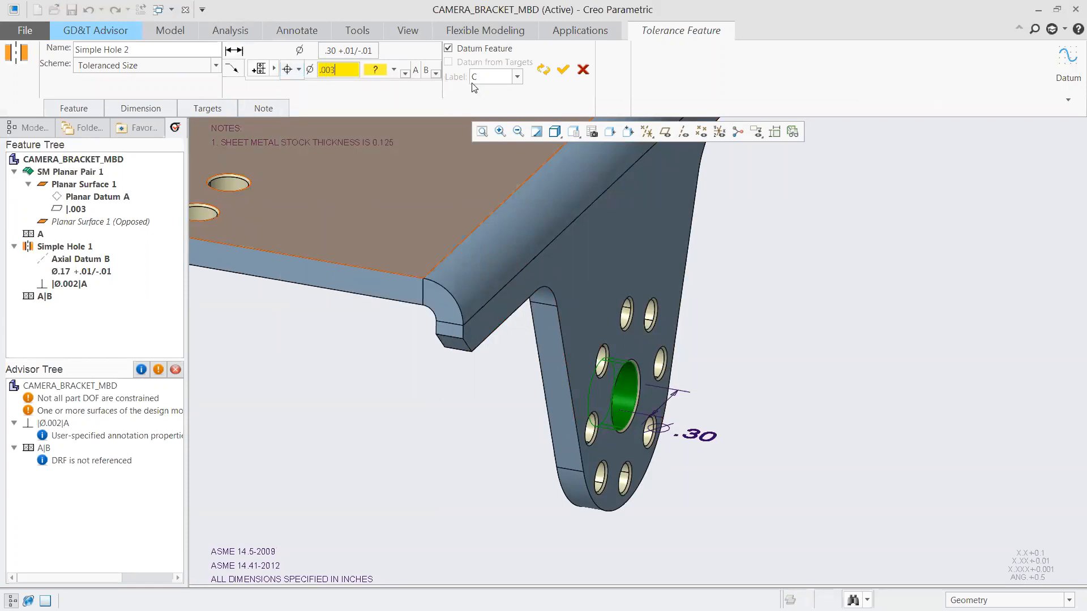
click(393, 69)
click(381, 85)
Add a .0015 parallelism tolerance at maximum material condition relative to datum A to the flange hole and complete its feature definition
click(274, 69)
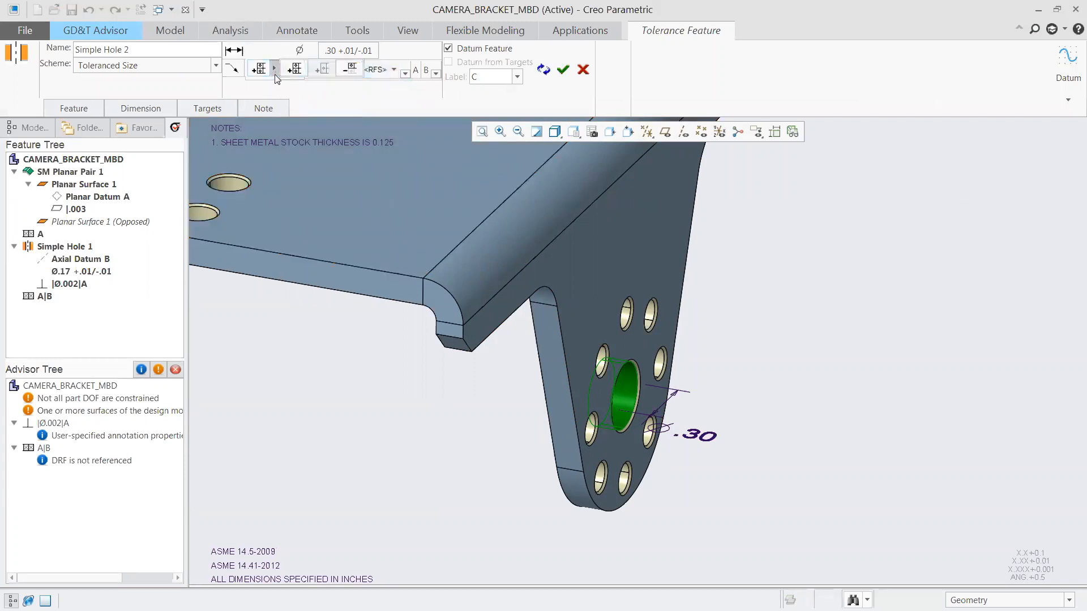
click(295, 69)
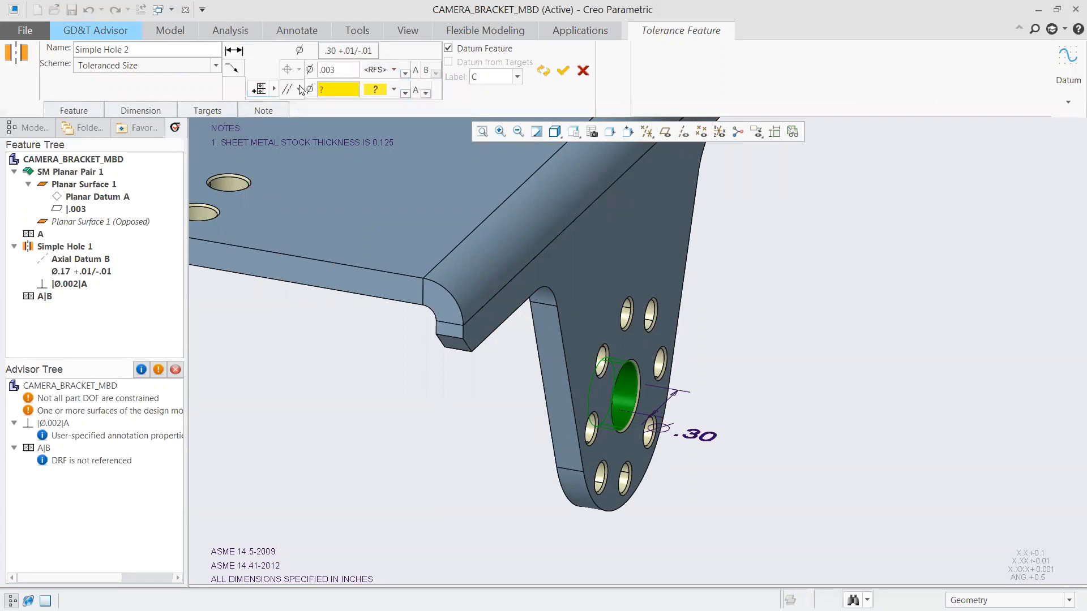
click(300, 90)
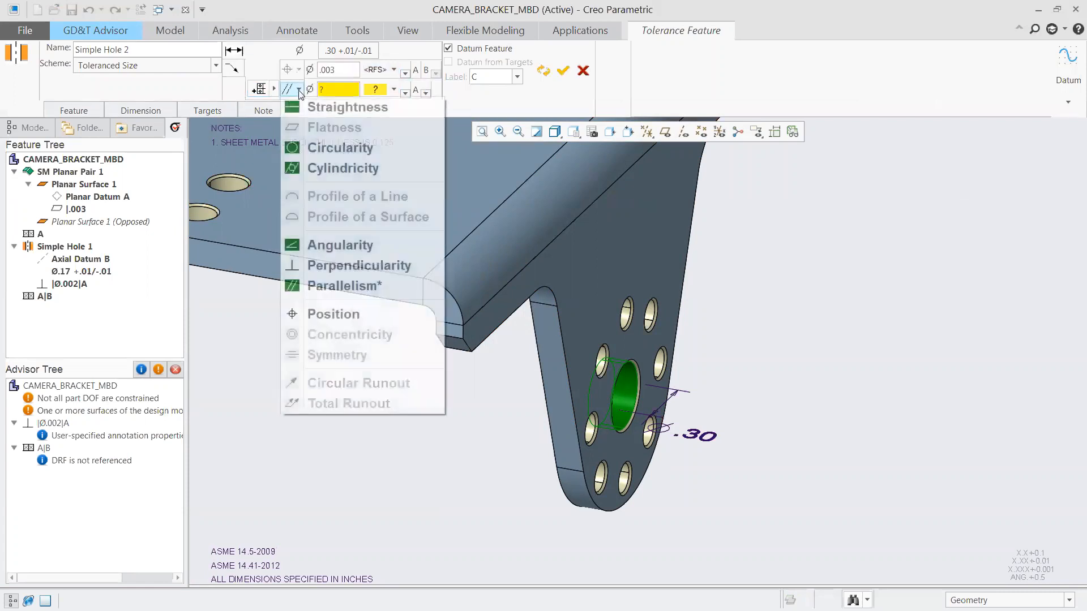
click(318, 290)
click(329, 90)
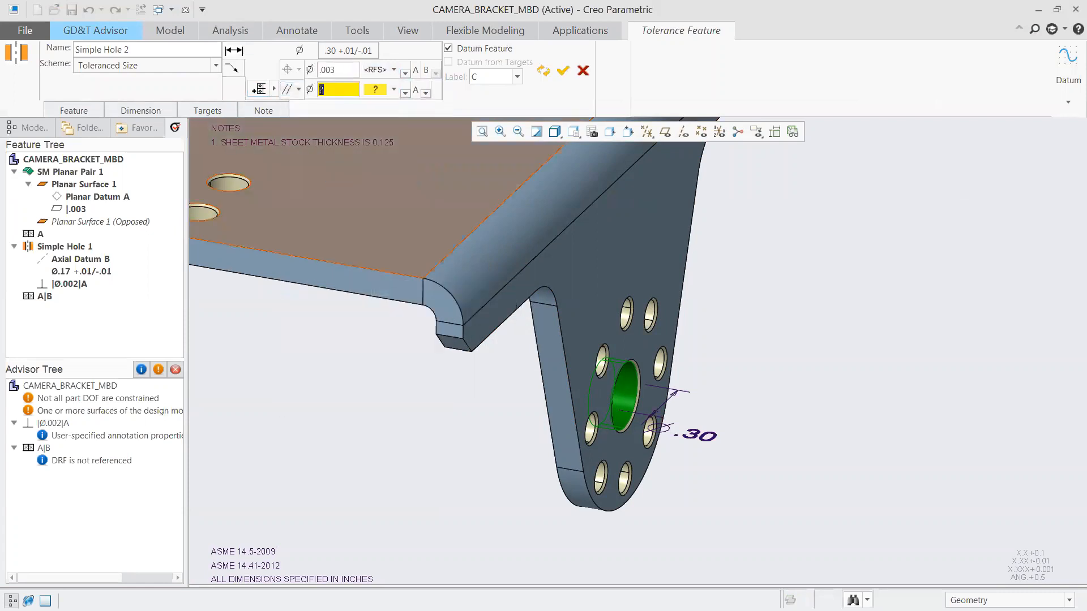
text(.0015)
click(394, 89)
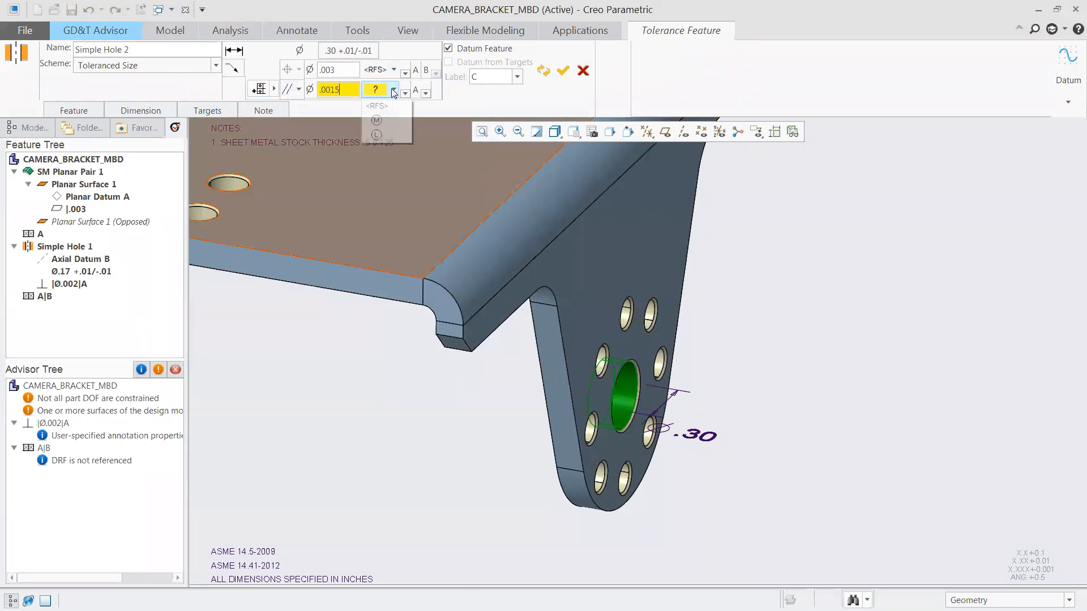
click(378, 121)
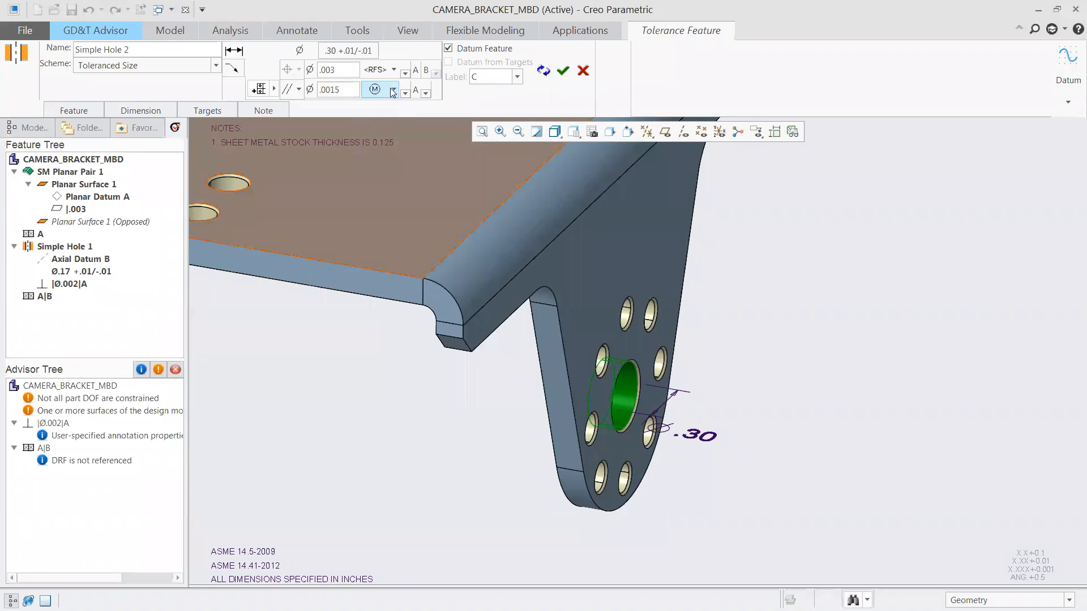
click(564, 71)
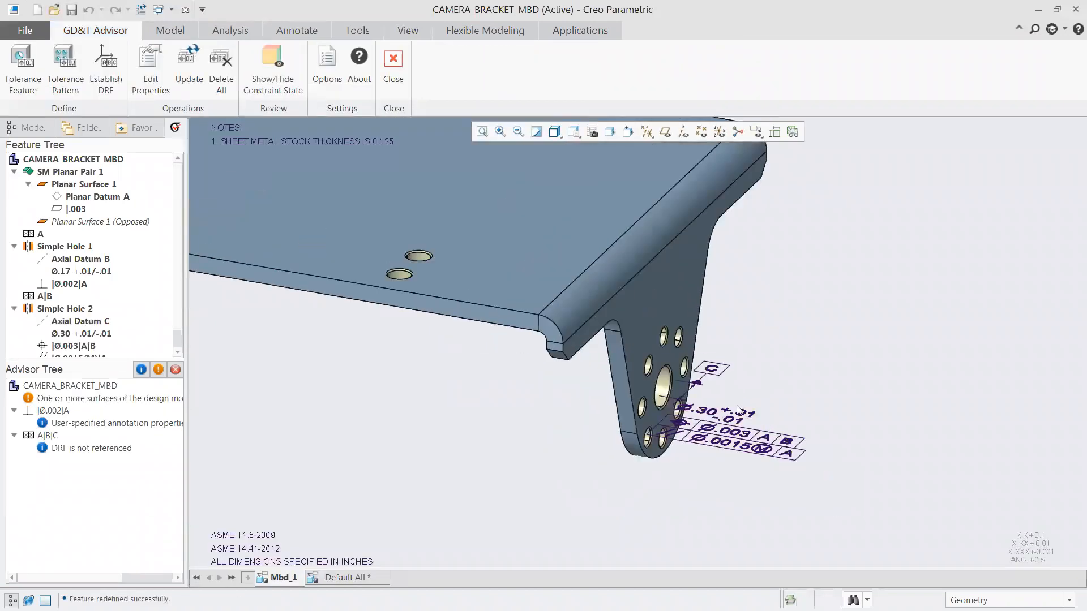
Move the right flange hole's diameter dimension with its control frames and datum C clear of the flange, to its outer side
click(715, 413)
drag(715, 412, 789, 434)
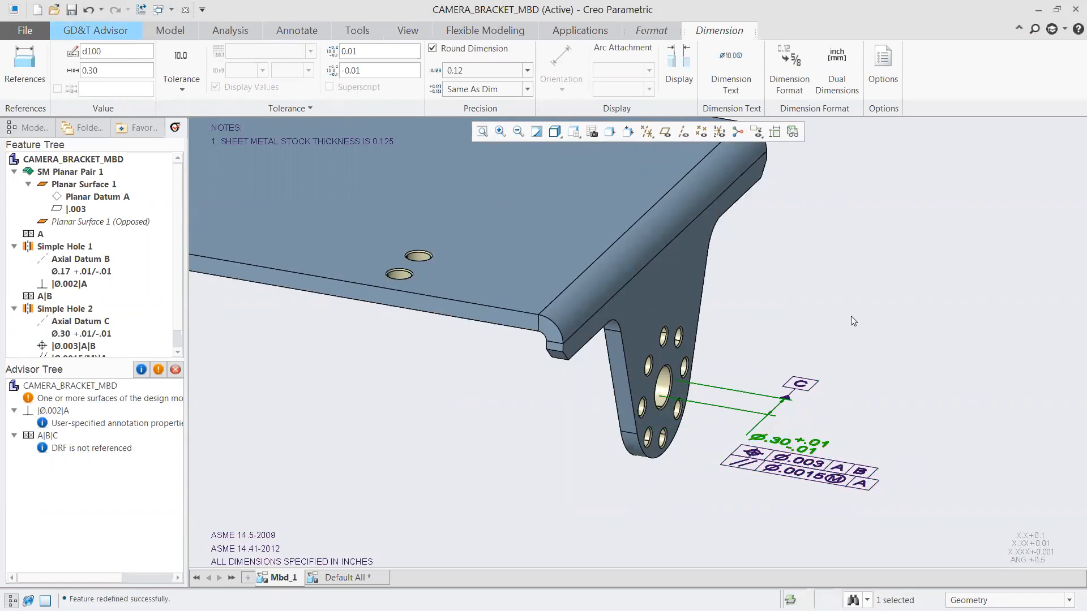
click(852, 317)
Add the large central hole in the left side flange as a Simple Hole with a .005 position tolerance at RFS
scroll(908, 425, down, 3)
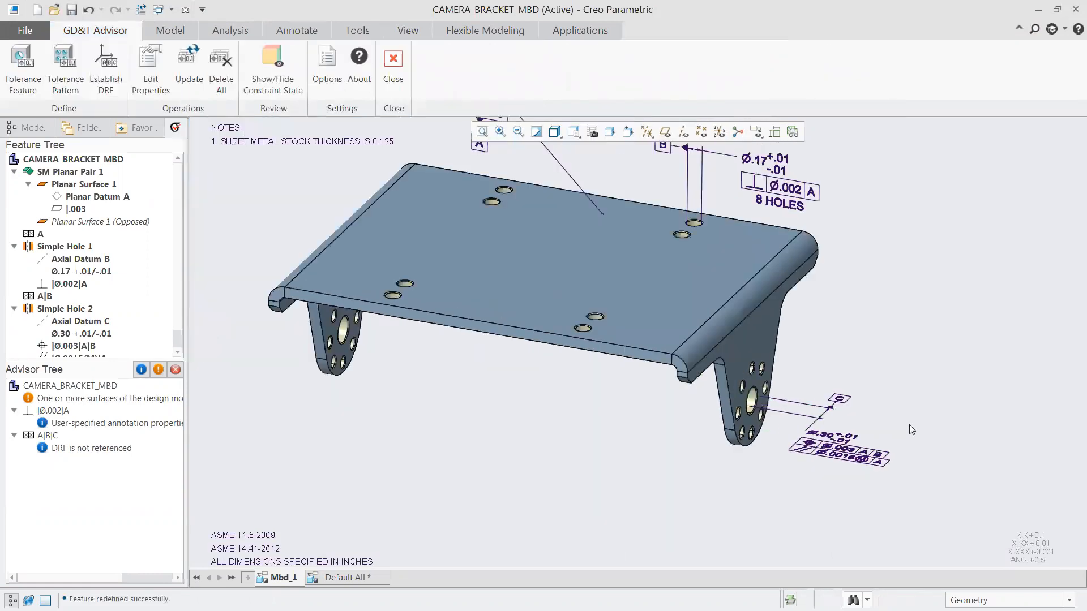
scroll(273, 277, up, 3)
click(23, 68)
click(372, 357)
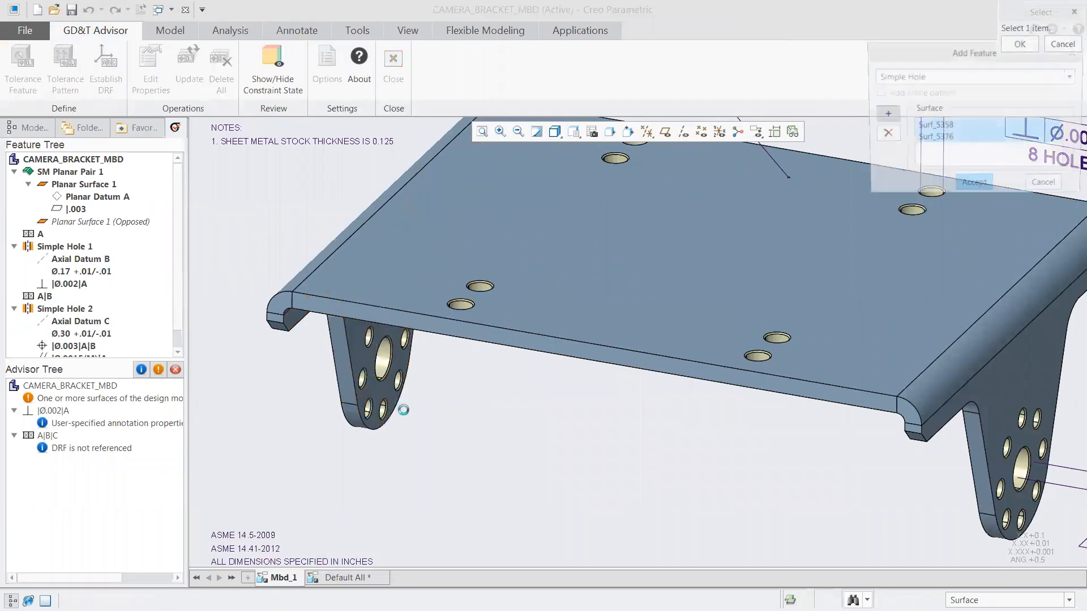
click(970, 185)
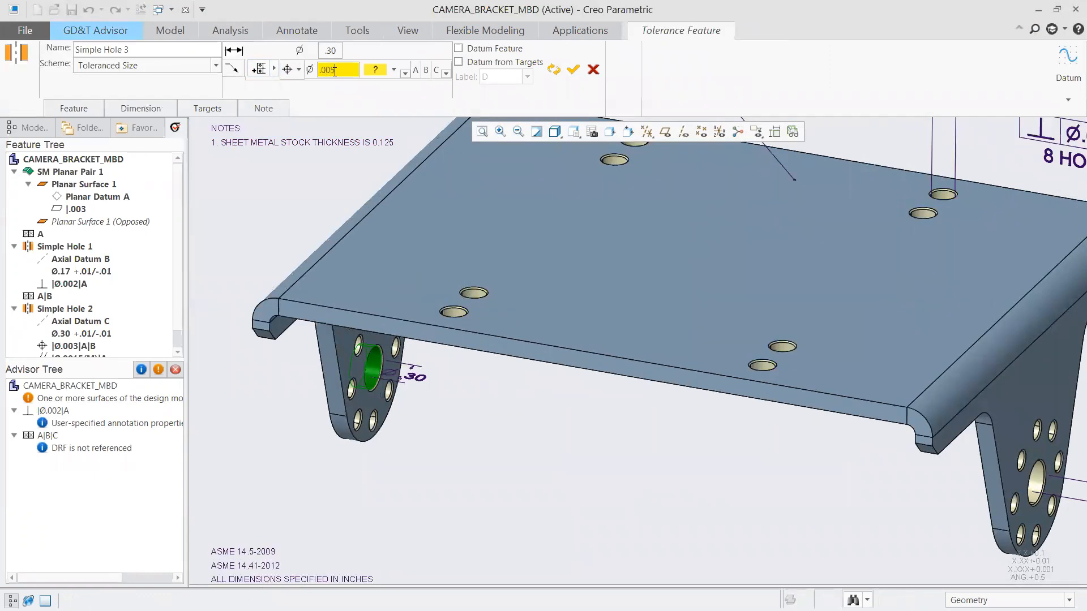
click(394, 72)
click(378, 88)
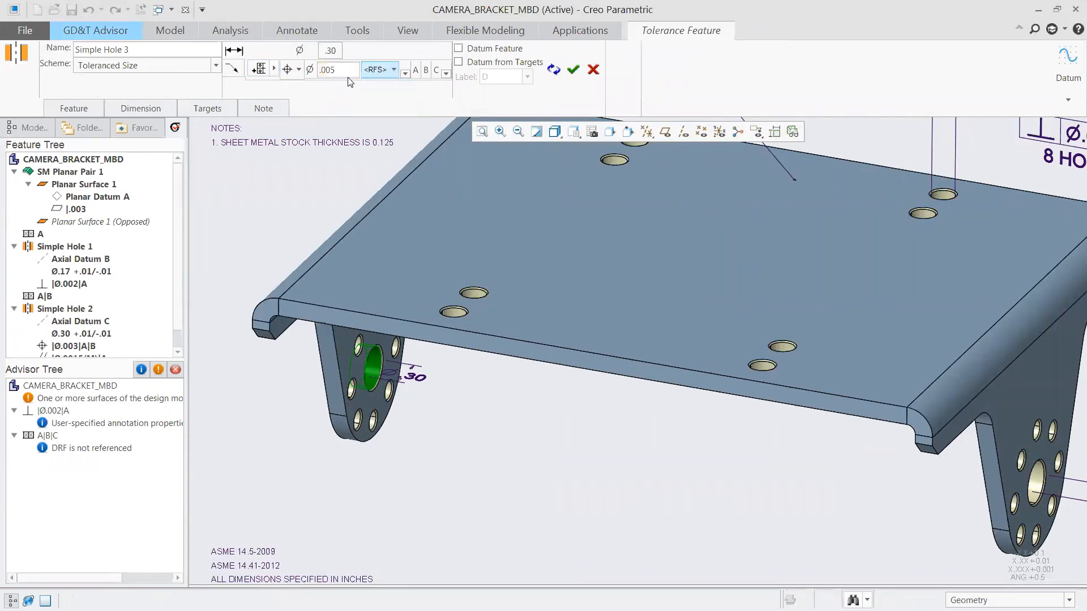
Give the left flange hole a Plus/Minus size tolerance of +.01/-.01 and complete its feature definition
click(330, 52)
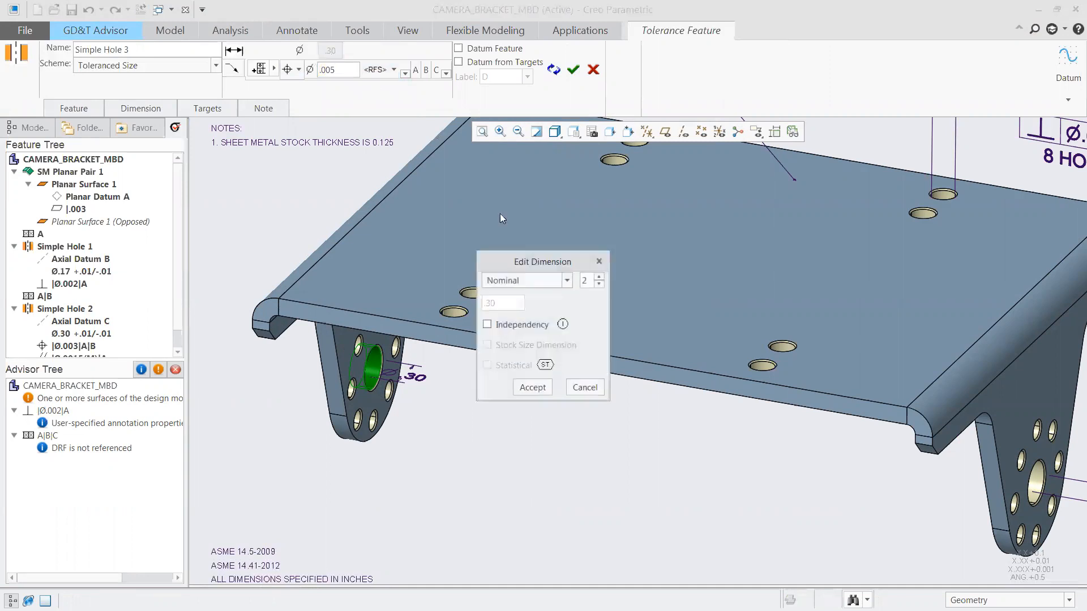
click(527, 281)
click(508, 307)
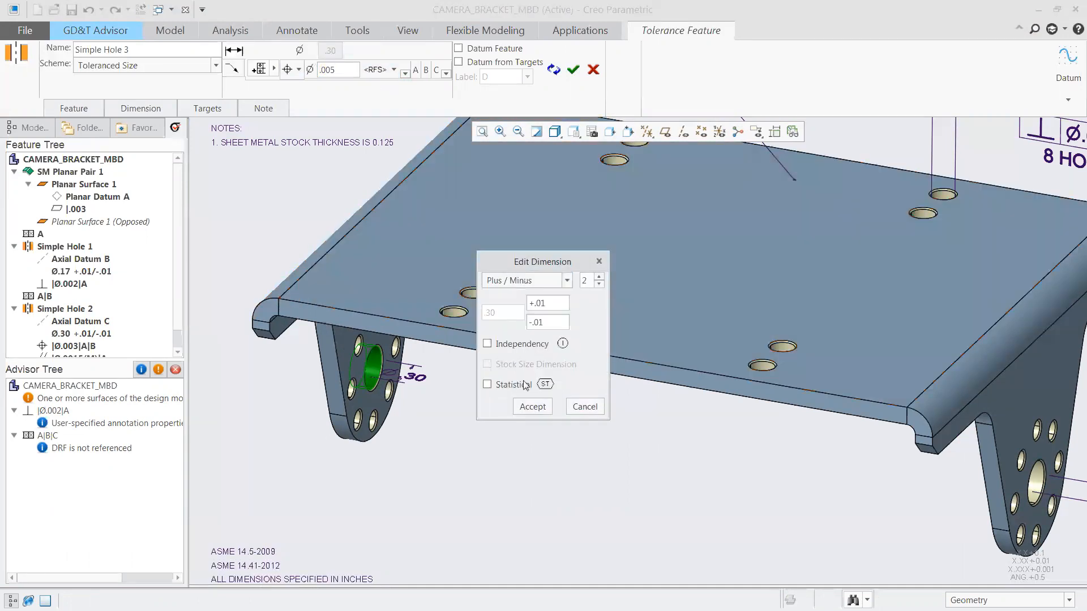
click(532, 387)
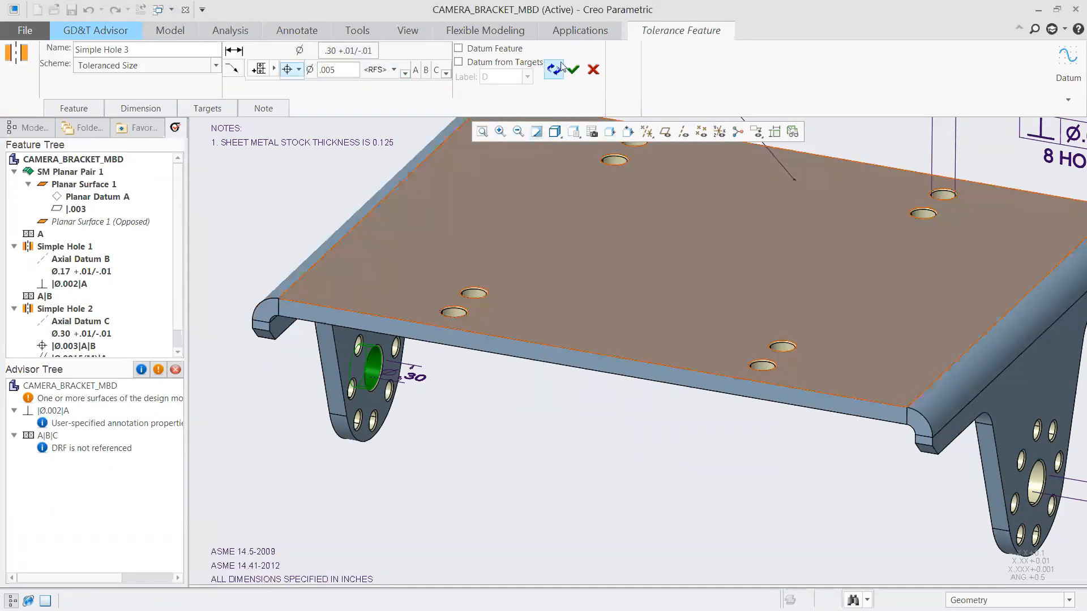
click(573, 70)
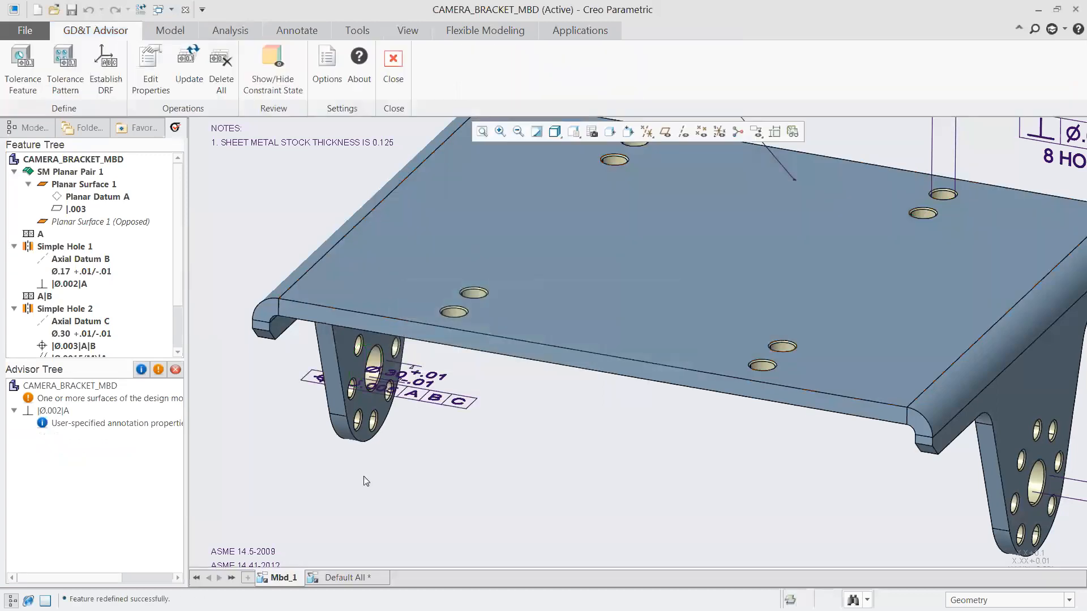
Move the left flange hole's diameter dimension with its position control frame below and to the right of the flange
click(431, 375)
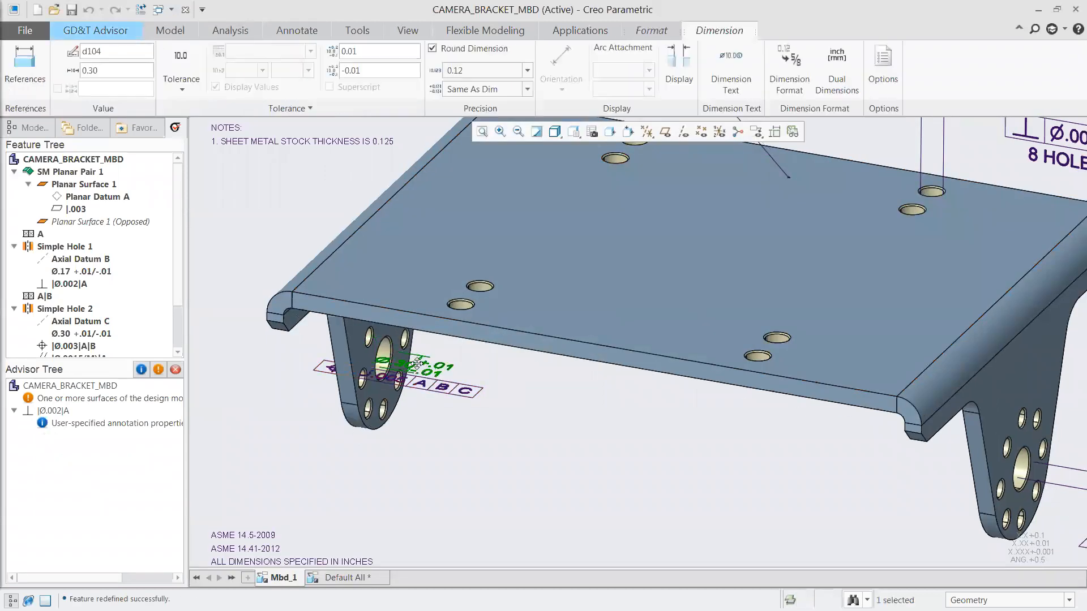
mouse_move(432, 376)
mouse_down()
mouse_move(468, 391)
mouse_move(518, 457)
mouse_up()
scroll(215, 365, down, 3)
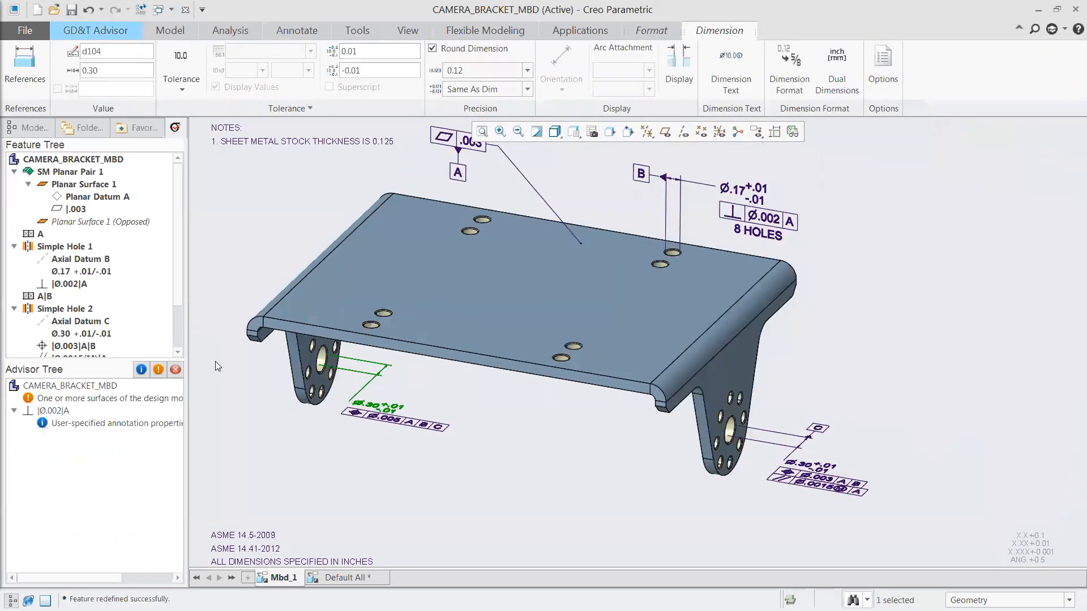
scroll(782, 419, up, 3)
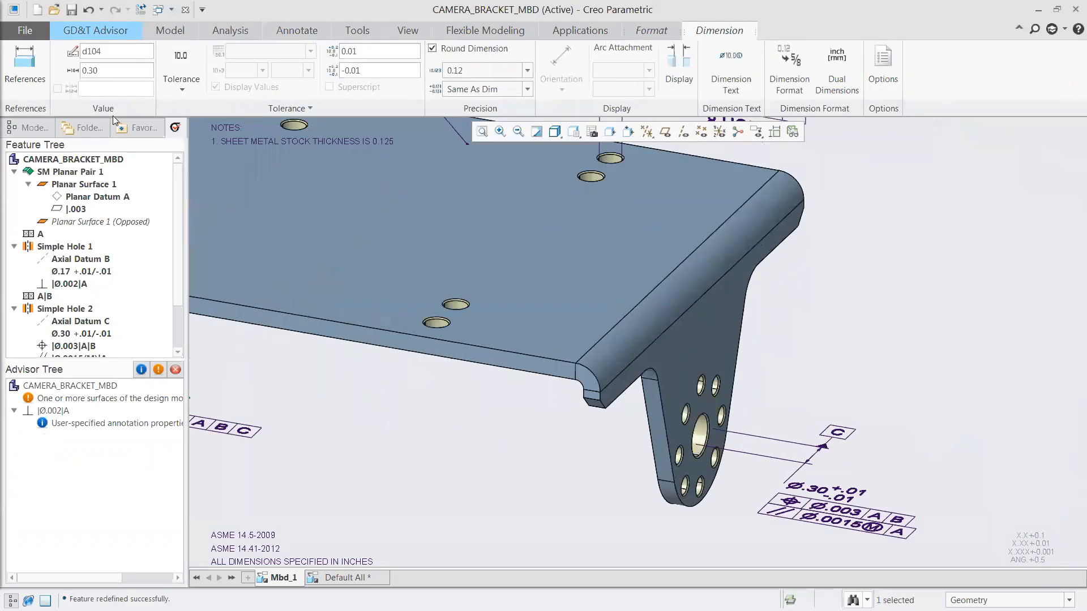
click(904, 211)
Add the small holes around the right flange's central hole as a Simple Hole feature including the entire pattern
click(23, 65)
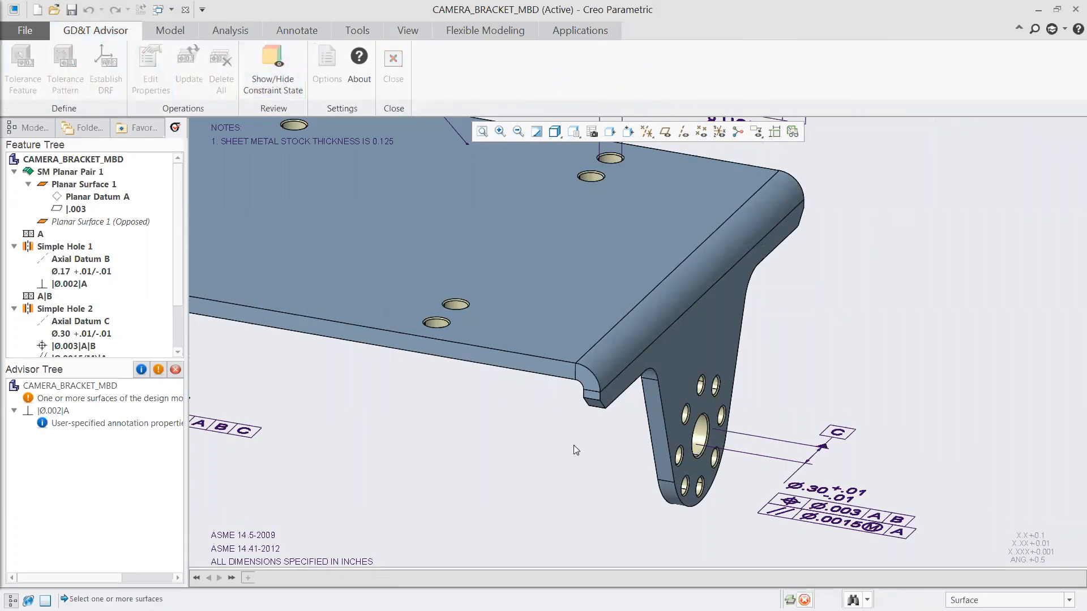
scroll(687, 464, up, 5)
click(670, 437)
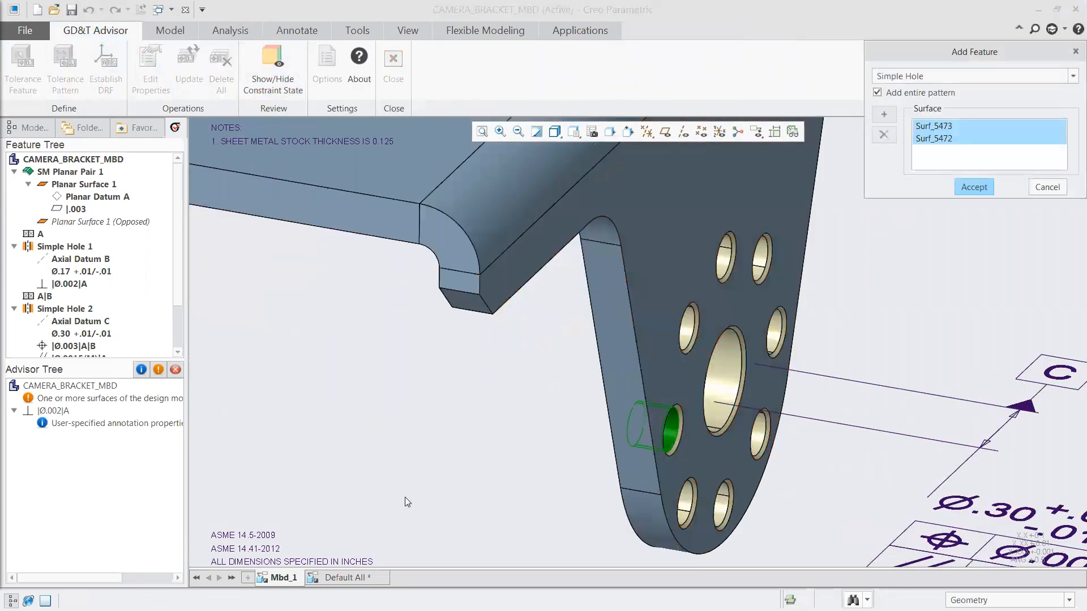
scroll(404, 501, down, 3)
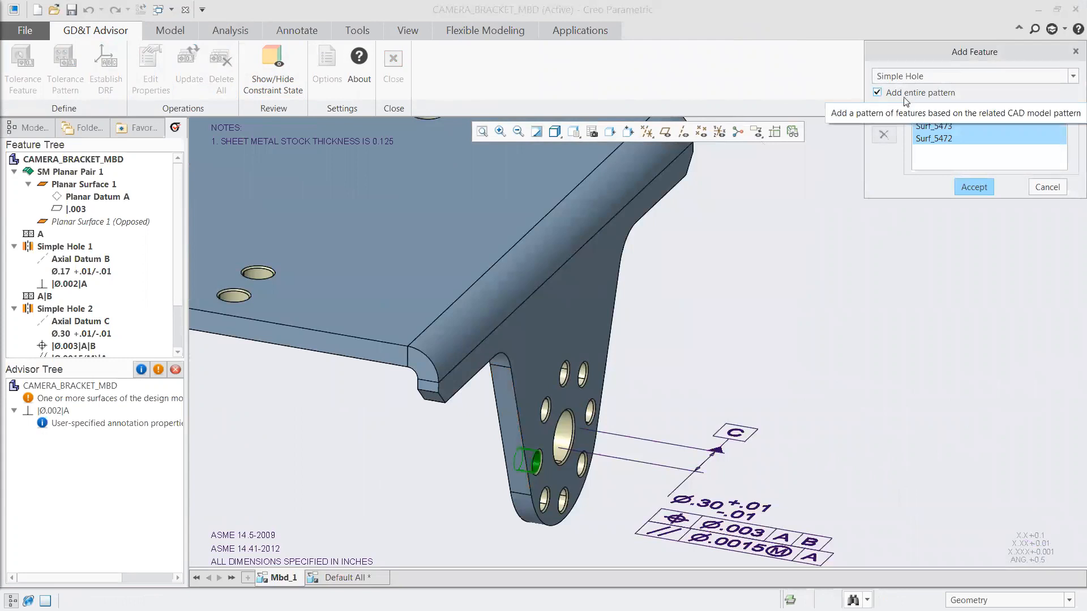
click(974, 187)
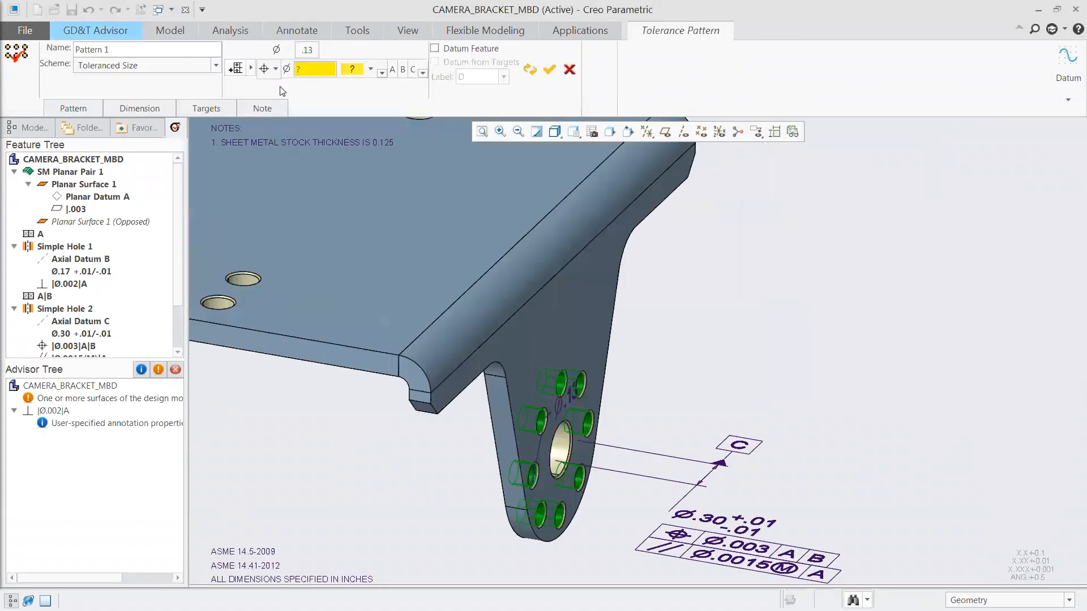
Set the small hole pattern's position tolerance to .002 at maximum material condition and complete the pattern definition
click(303, 71)
click(362, 69)
click(355, 100)
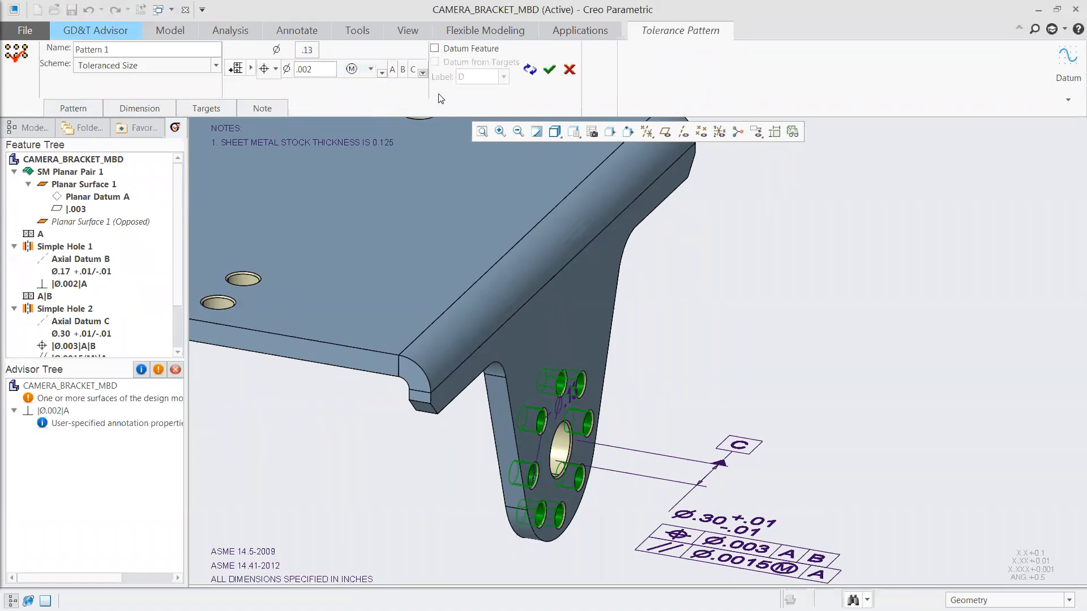
click(550, 70)
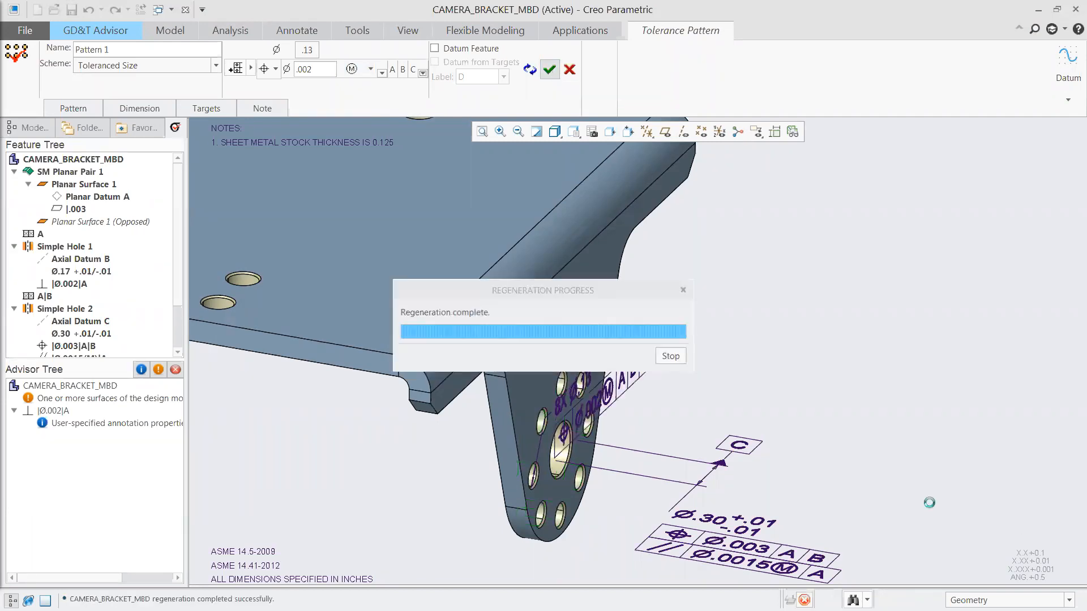
Restrict selection to annotations, move the pattern's diameter dimension with its control frame below-left of the flange, and dismiss the selection filter notice
click(981, 603)
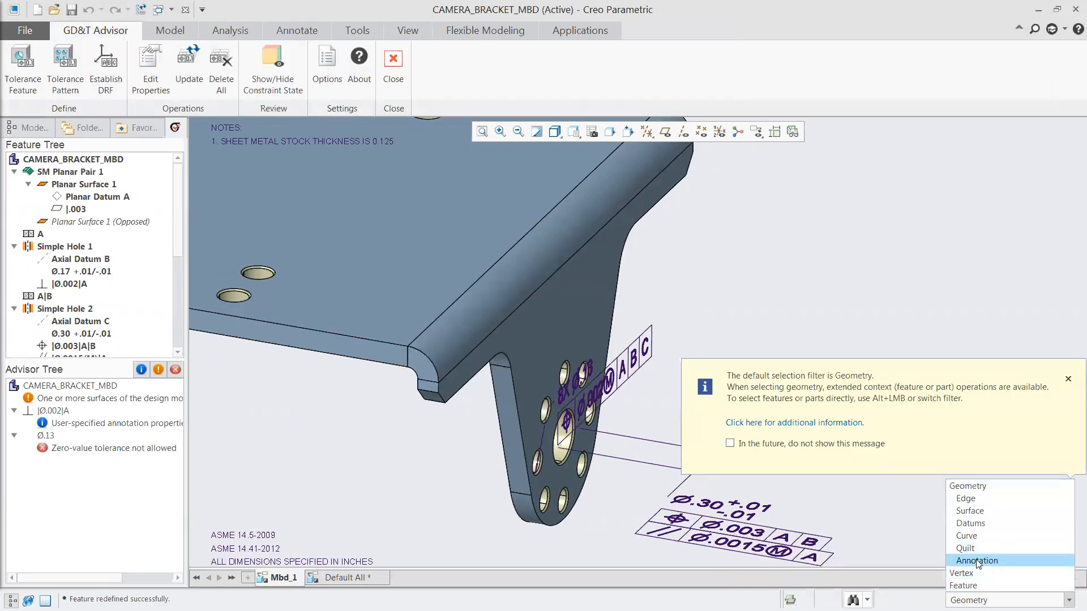
click(965, 558)
click(573, 391)
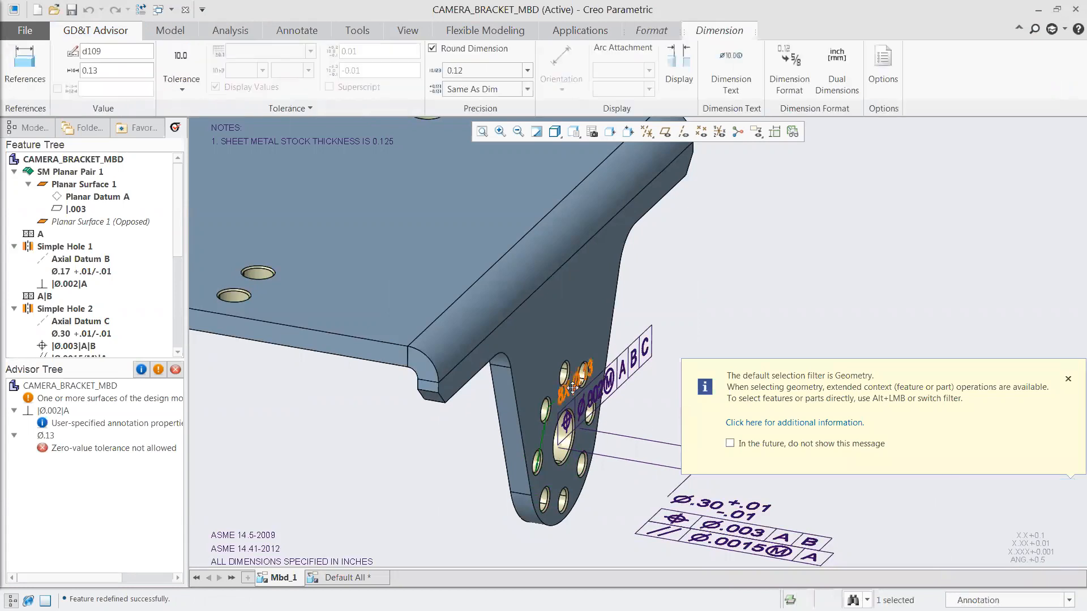
drag(573, 391, 473, 471)
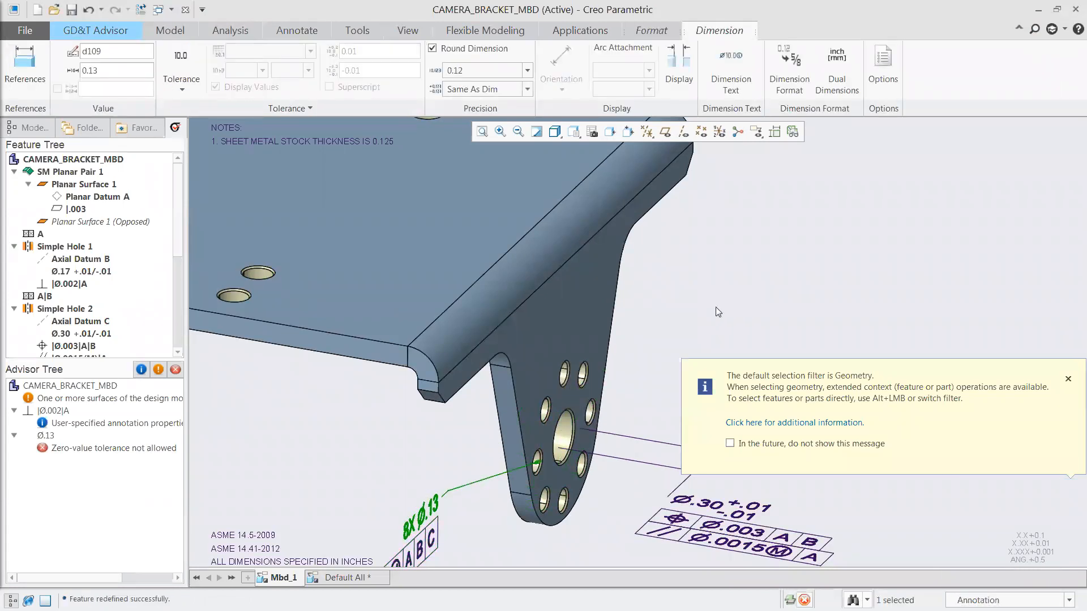
click(715, 307)
click(1068, 379)
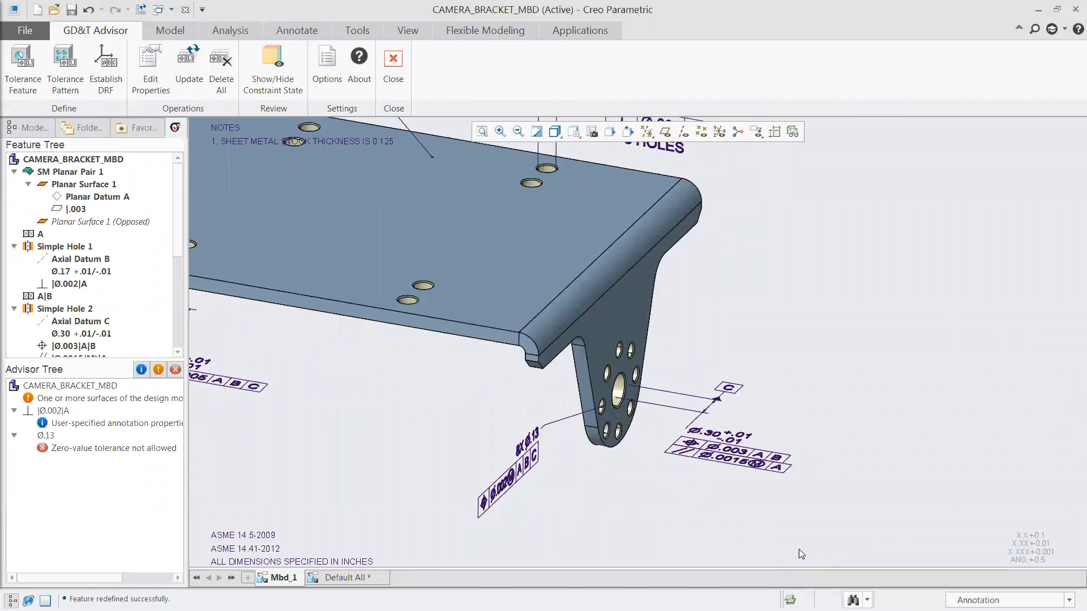
Add the text "2 PLACES" below the hole pattern's position control frame
click(524, 471)
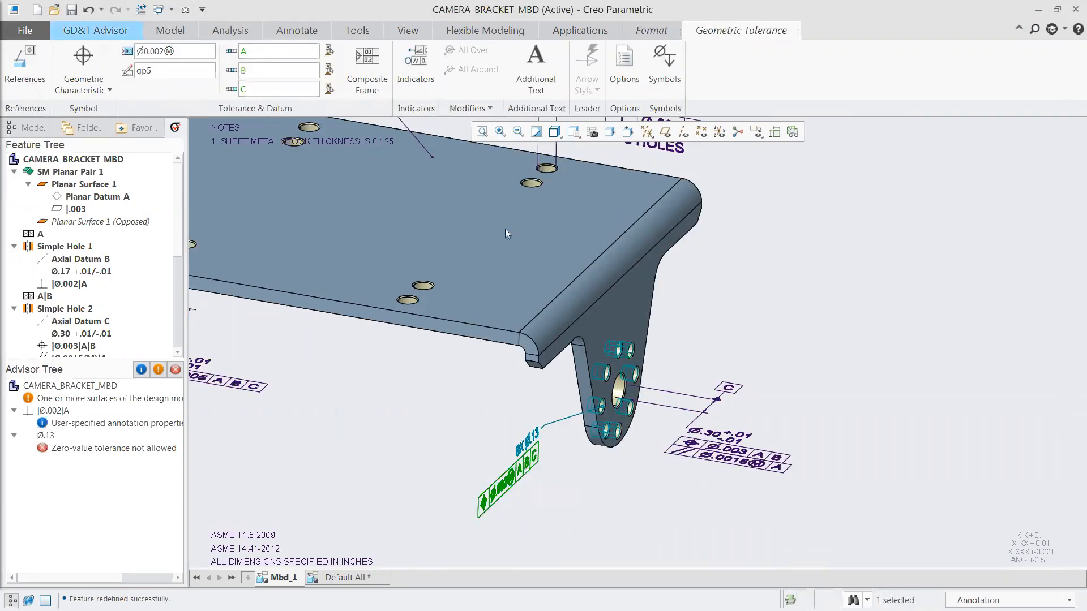
click(536, 71)
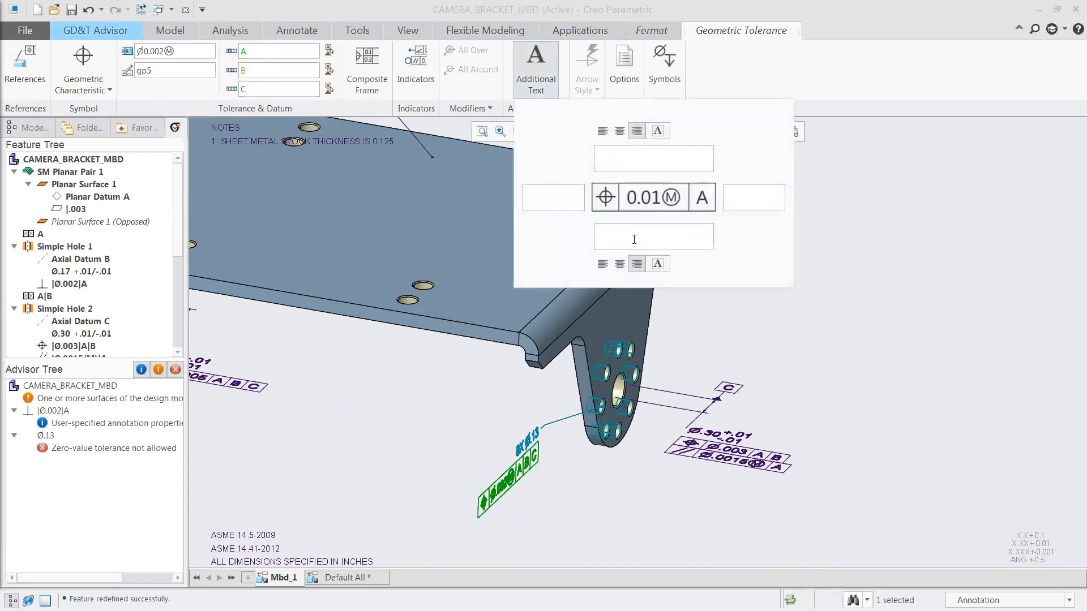
text(2 PLACES)
click(543, 60)
click(739, 307)
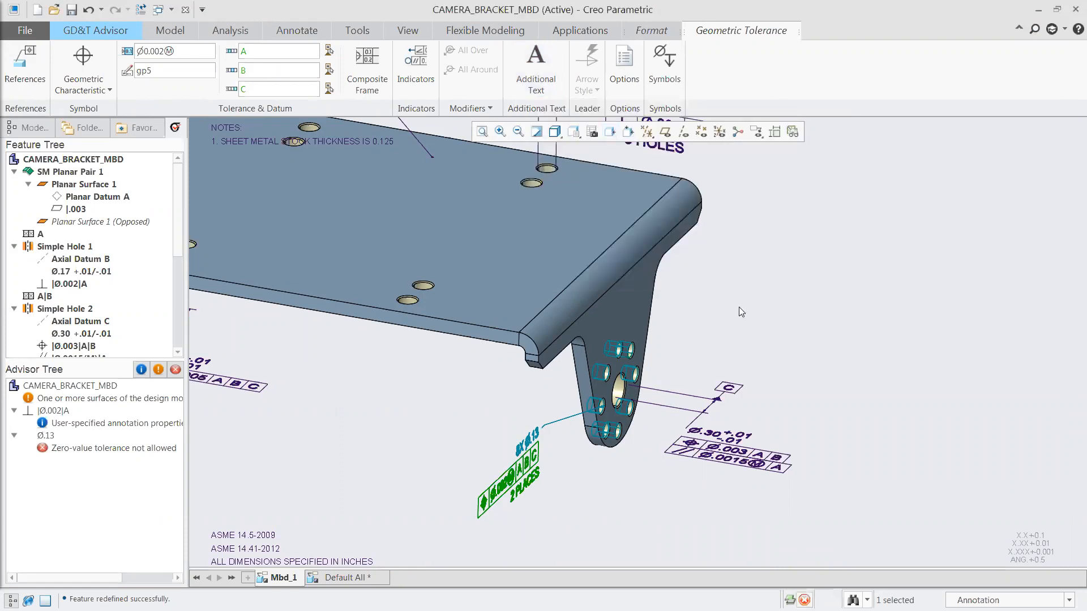
Examine the advisor's zero-value tolerance error and locate the hole pattern dimension it refers to on the right flange
scroll(755, 338, up, 2)
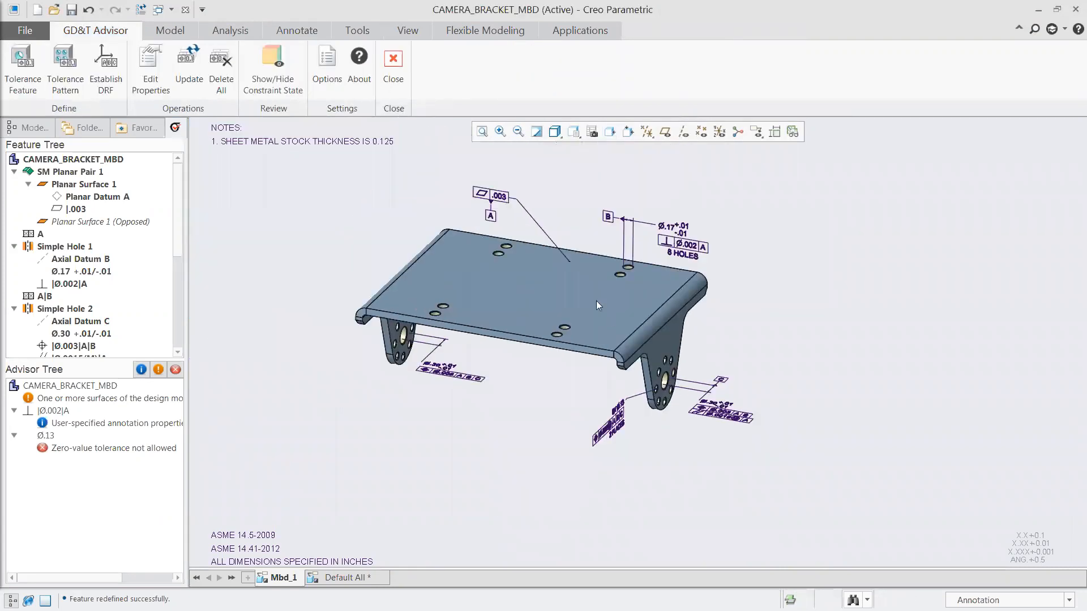
scroll(599, 306, down, 2)
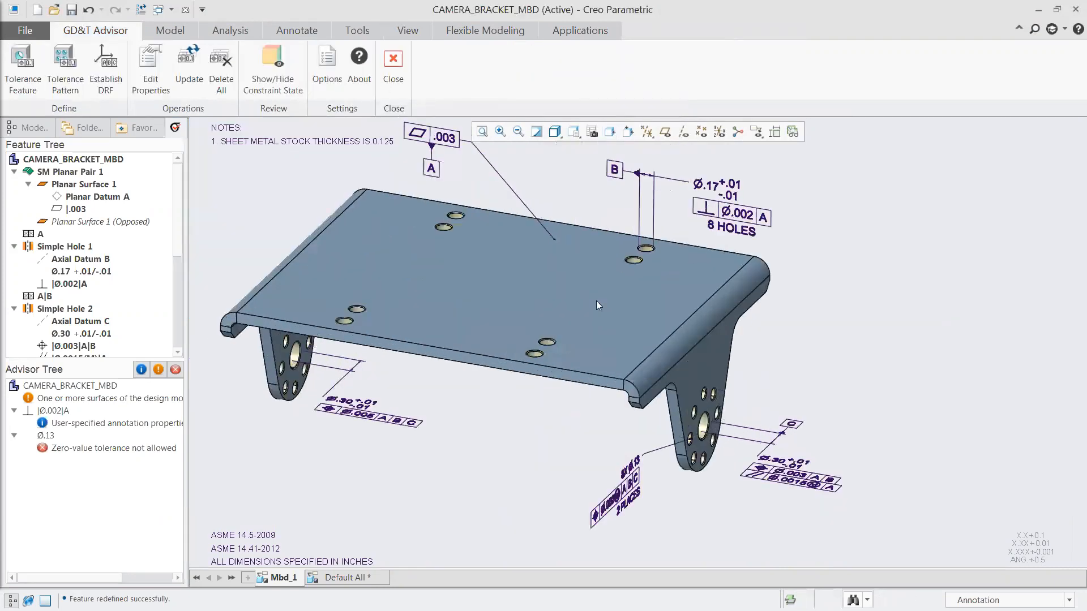
click(67, 450)
scroll(643, 471, down, 5)
mouse_move(602, 442)
middle_down()
mouse_move(587, 423)
mouse_move(620, 448)
mouse_move(633, 441)
middle_up()
scroll(631, 378, up, 4)
scroll(670, 384, up, 1)
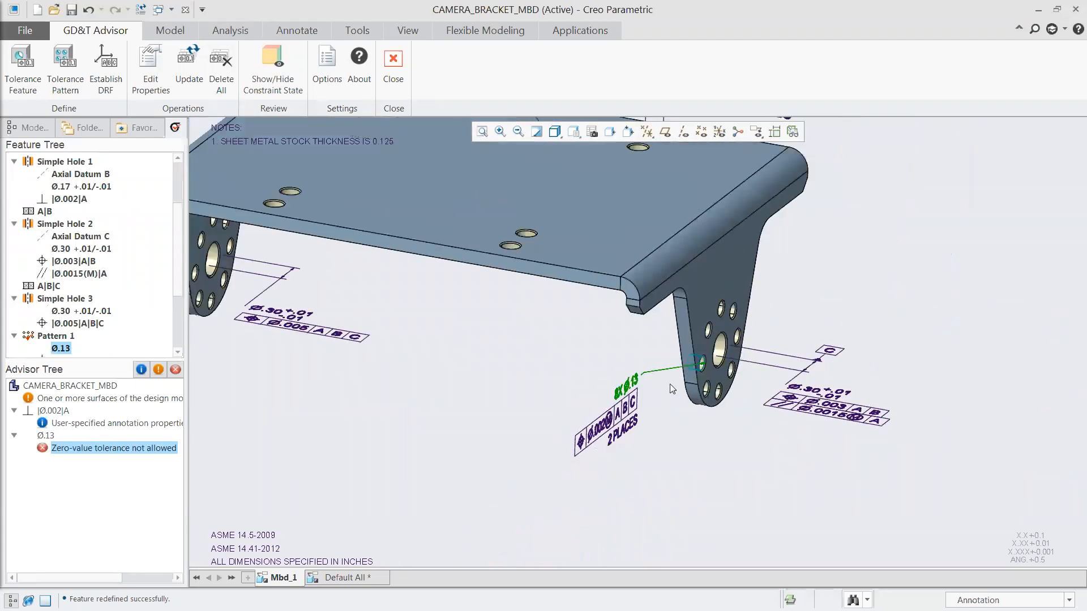
Edit the small hole pattern's diameter dimension to a Plus/Minus tolerance of +.010/-.010 with three decimal places
right_click(47, 436)
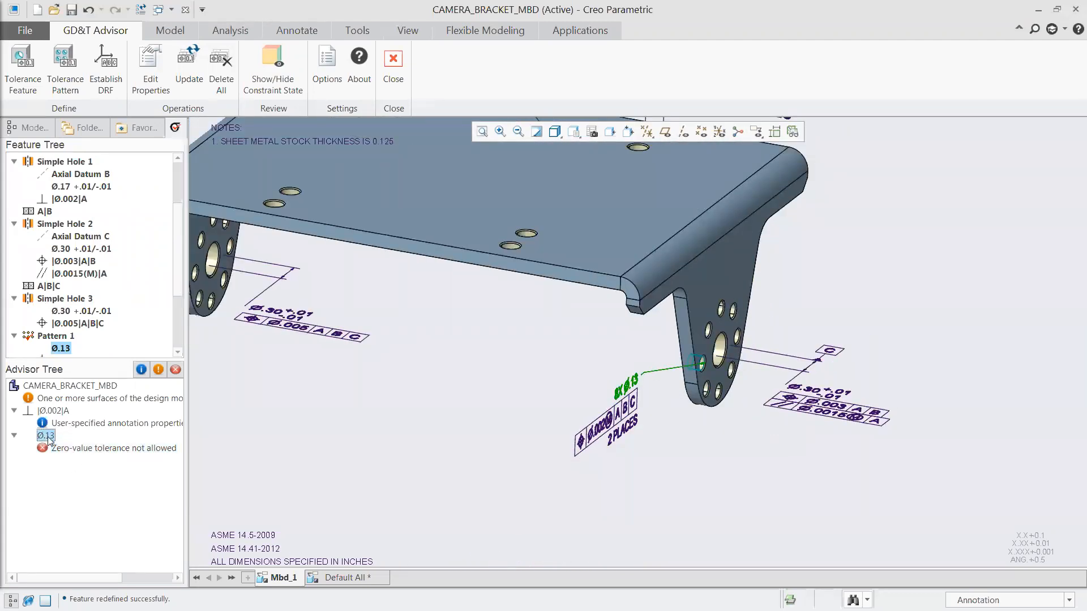
mouse_move(116, 447)
click(208, 447)
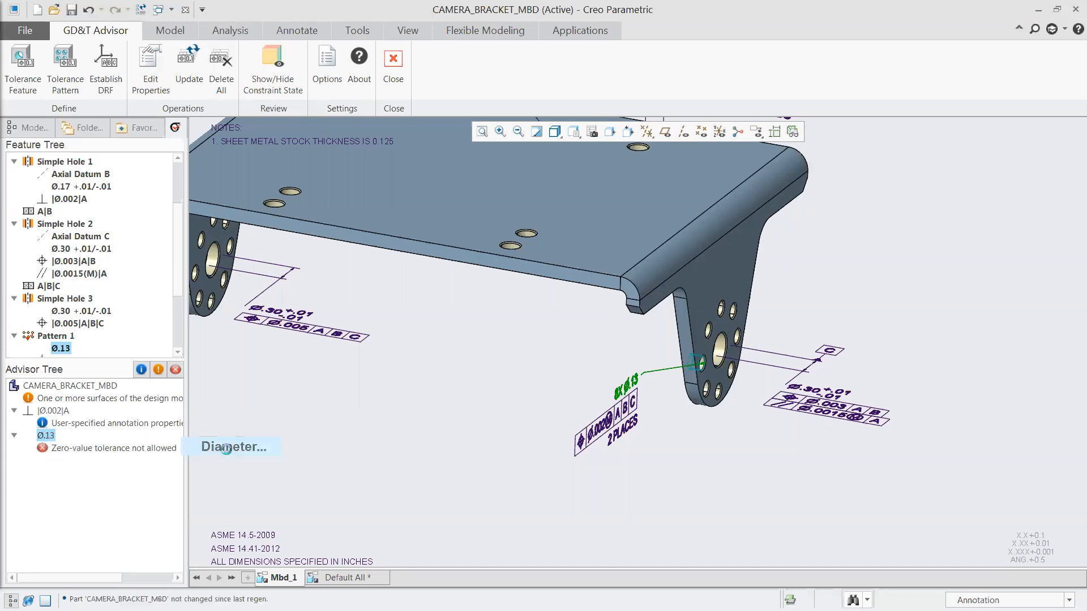
click(536, 282)
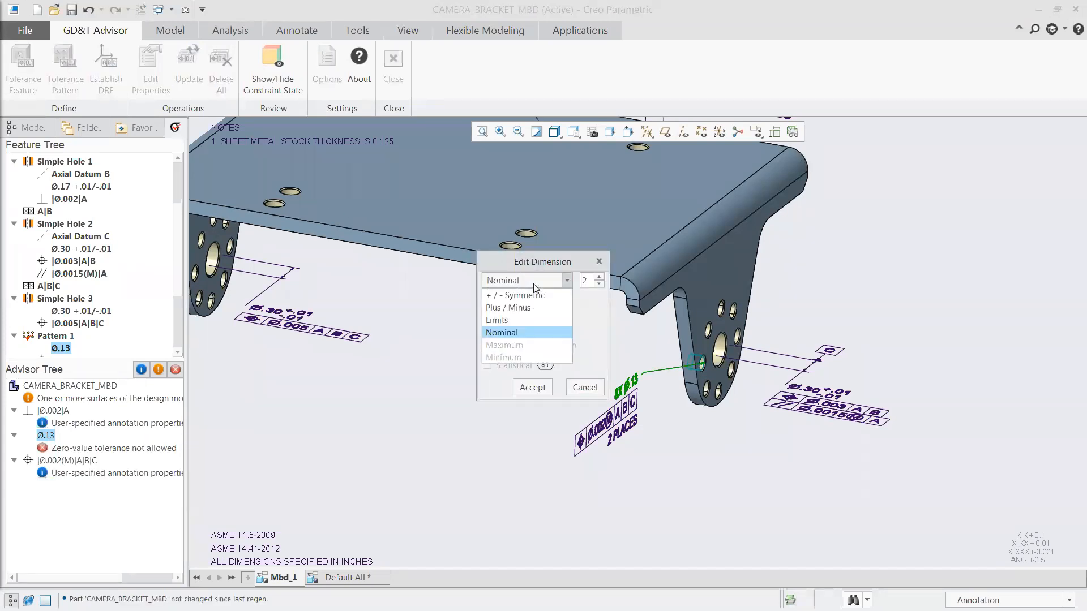
click(528, 311)
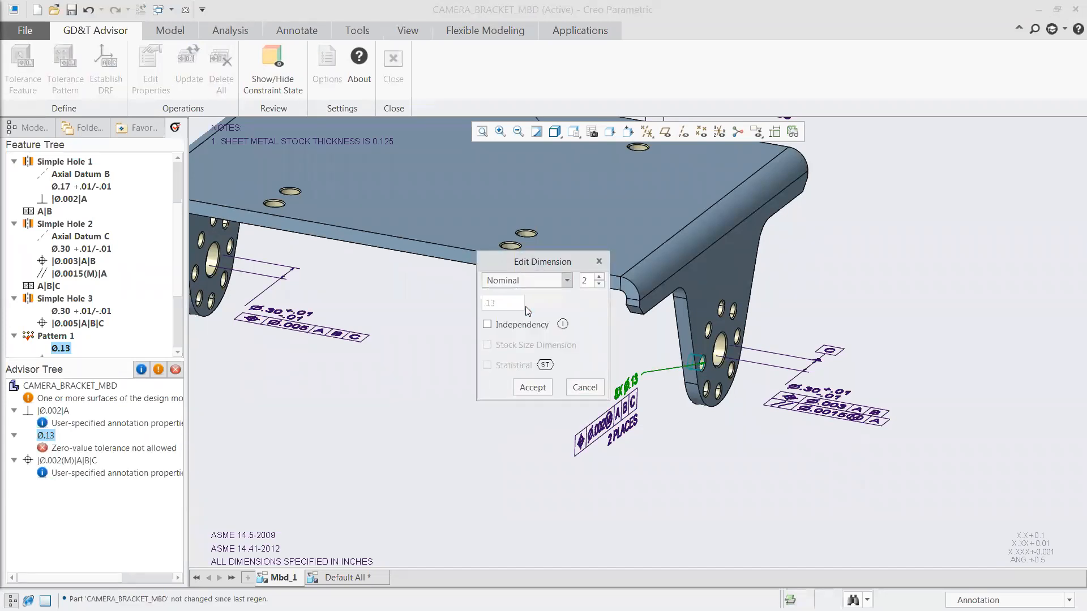
click(600, 277)
click(533, 406)
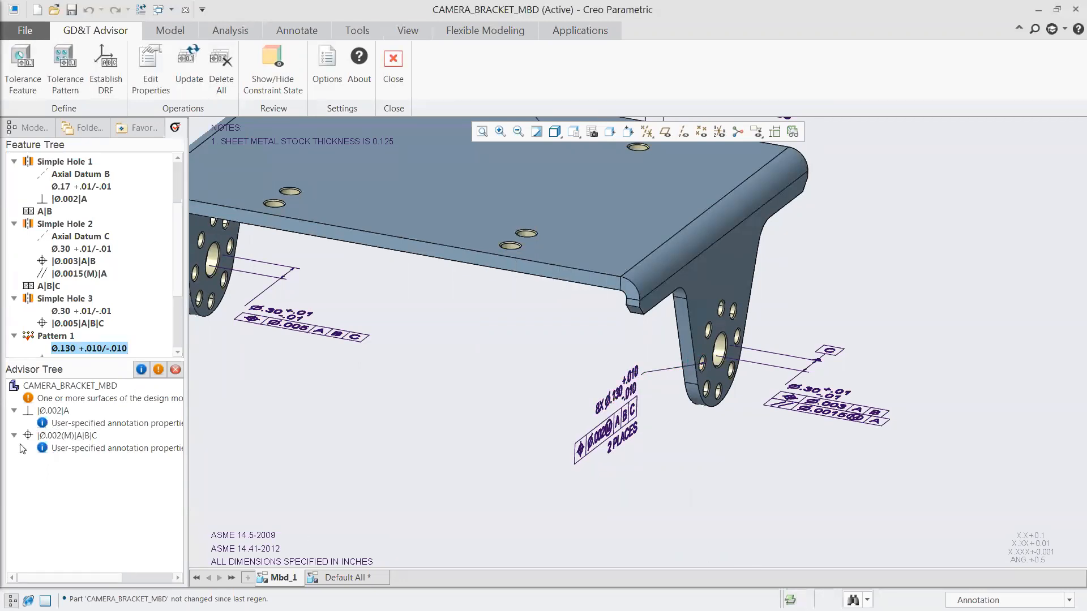
Display the bracket's constraint state colours and check which surfaces are constrained against the legend
scroll(715, 514, up, 3)
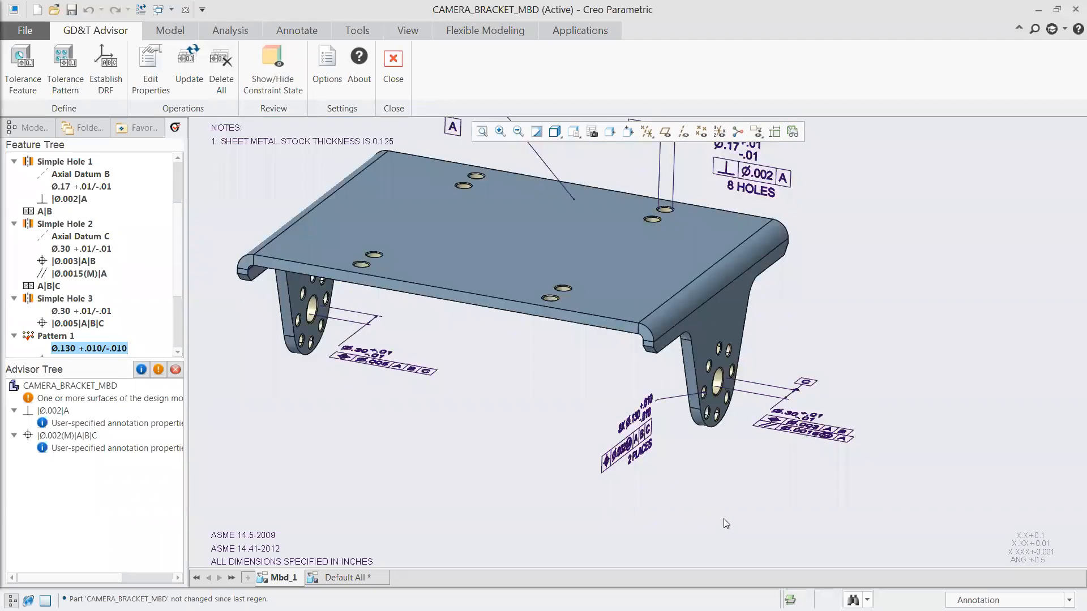
scroll(711, 463, down, 2)
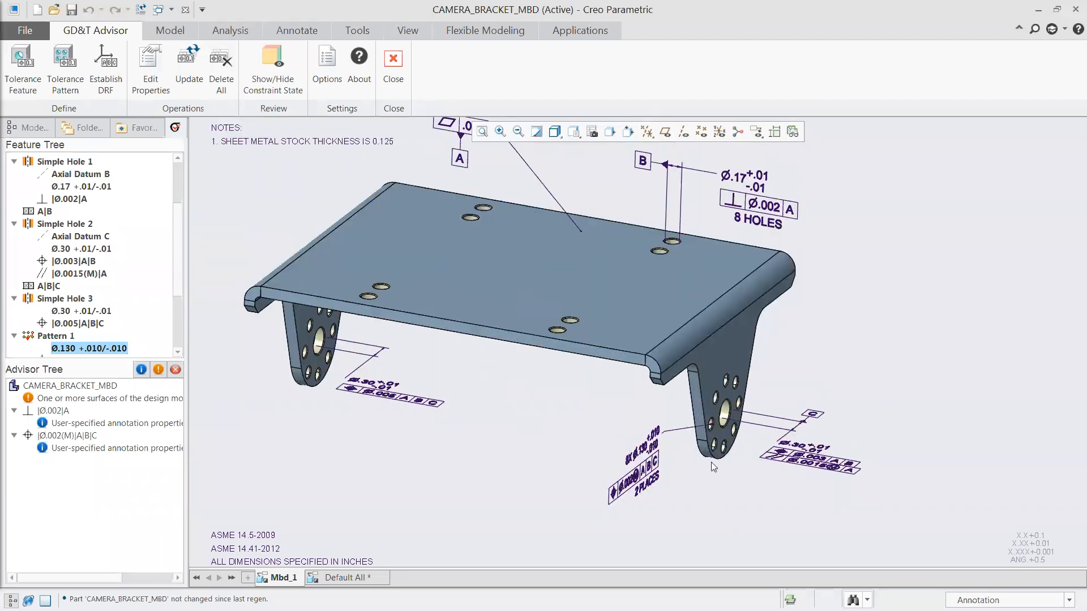
click(274, 55)
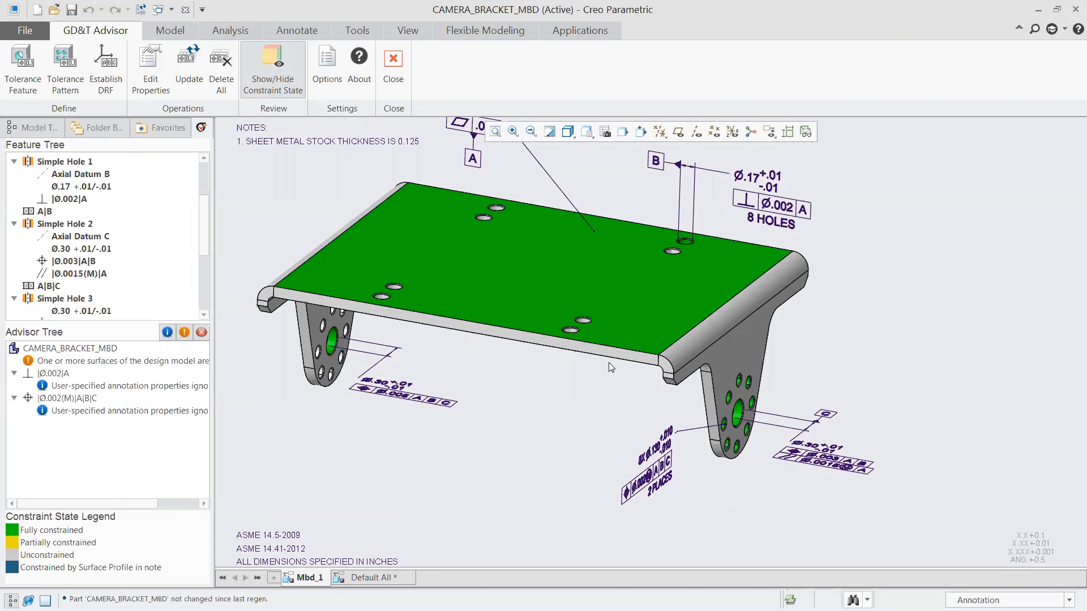
mouse_move(609, 362)
middle_down()
mouse_move(609, 349)
mouse_move(608, 369)
middle_up()
scroll(645, 413, up, 2)
scroll(507, 290, down, 2)
scroll(507, 287, up, 1)
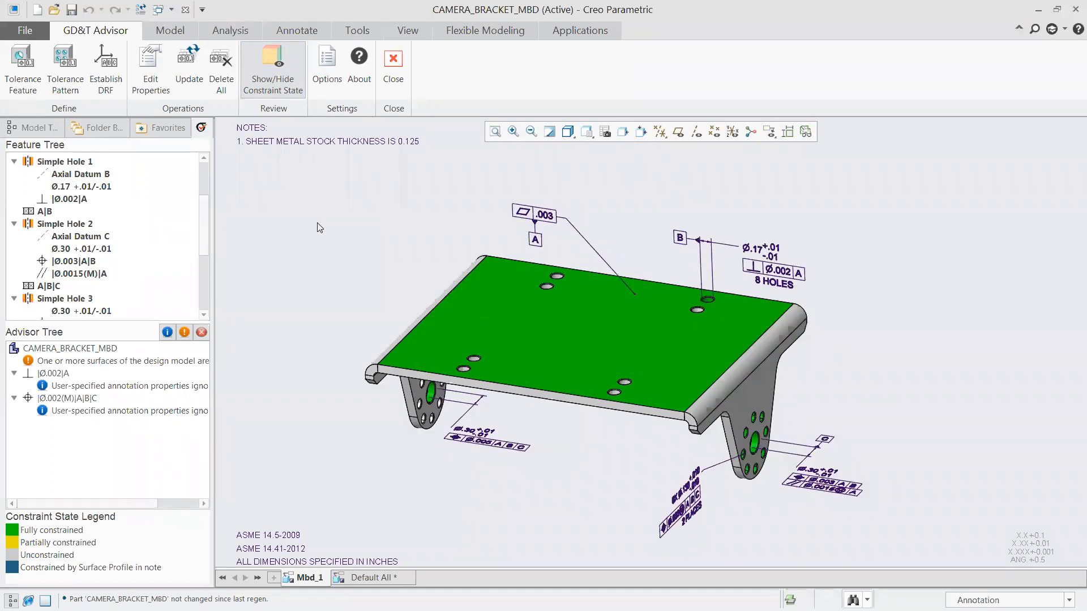
click(44, 571)
Add the General Profile note to the part properties' displayed notes with a profile tolerance of .002
click(150, 67)
click(628, 283)
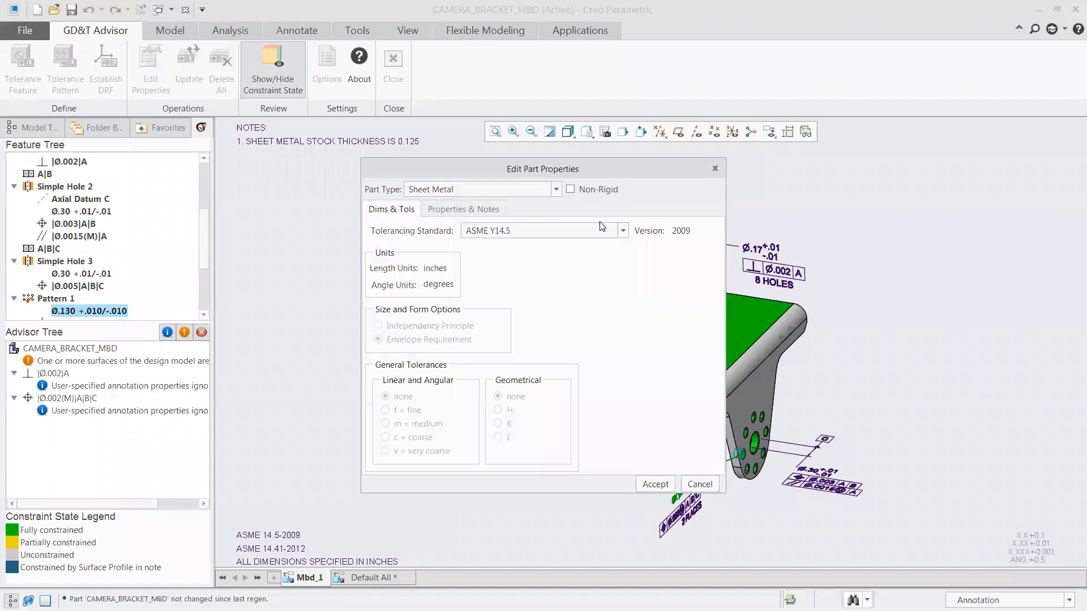
click(464, 211)
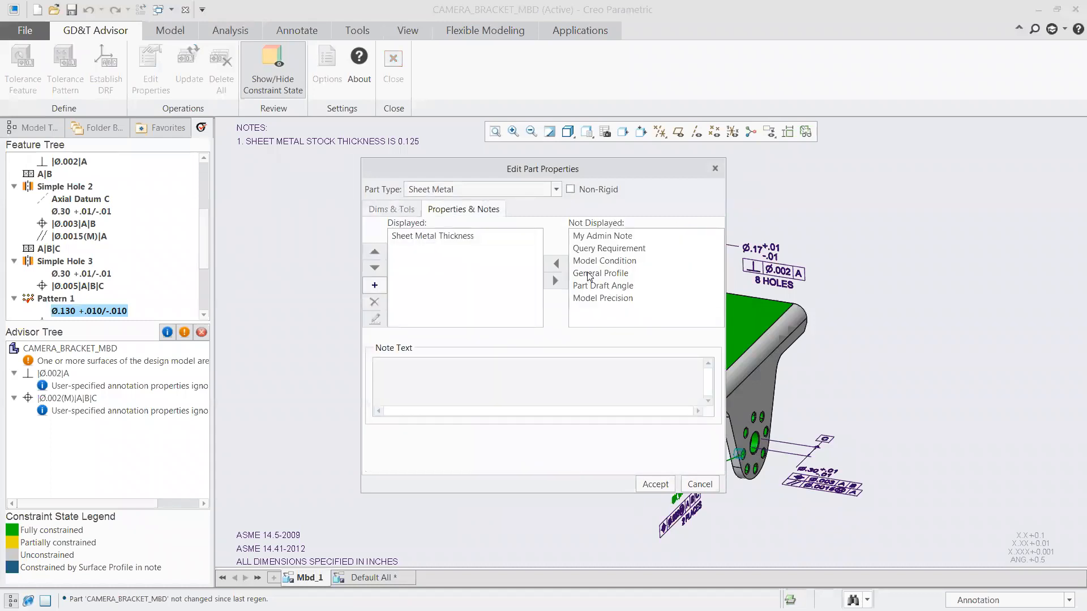
click(590, 274)
click(556, 263)
click(432, 254)
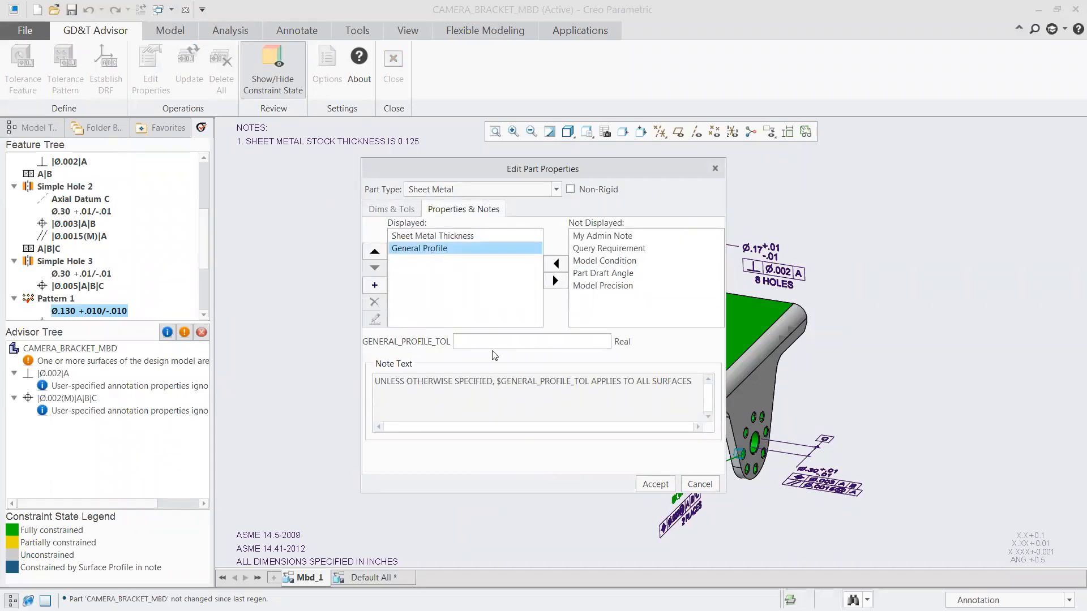
click(479, 339)
text(.002)
click(655, 484)
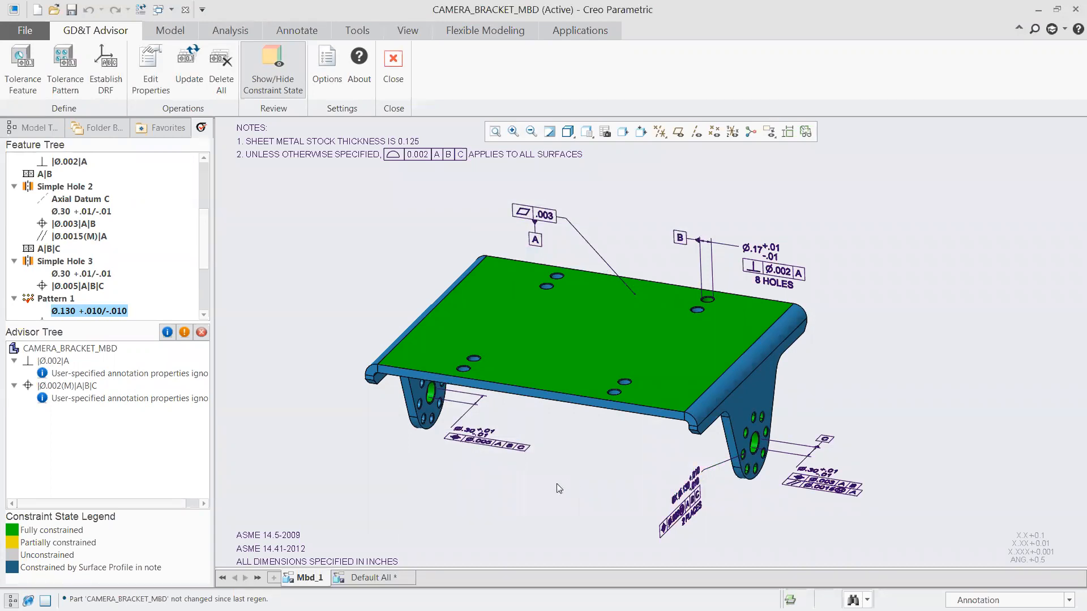
Close GD&T Advisor and move the left flange hole's diameter dimension onto the FRONT datum plane
click(394, 62)
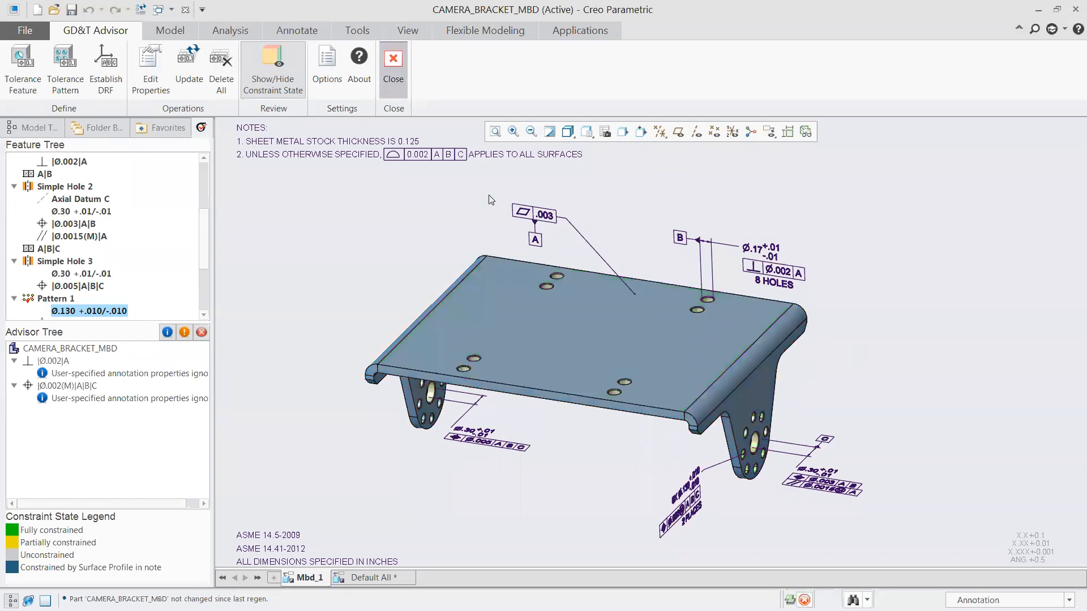
right_click(485, 440)
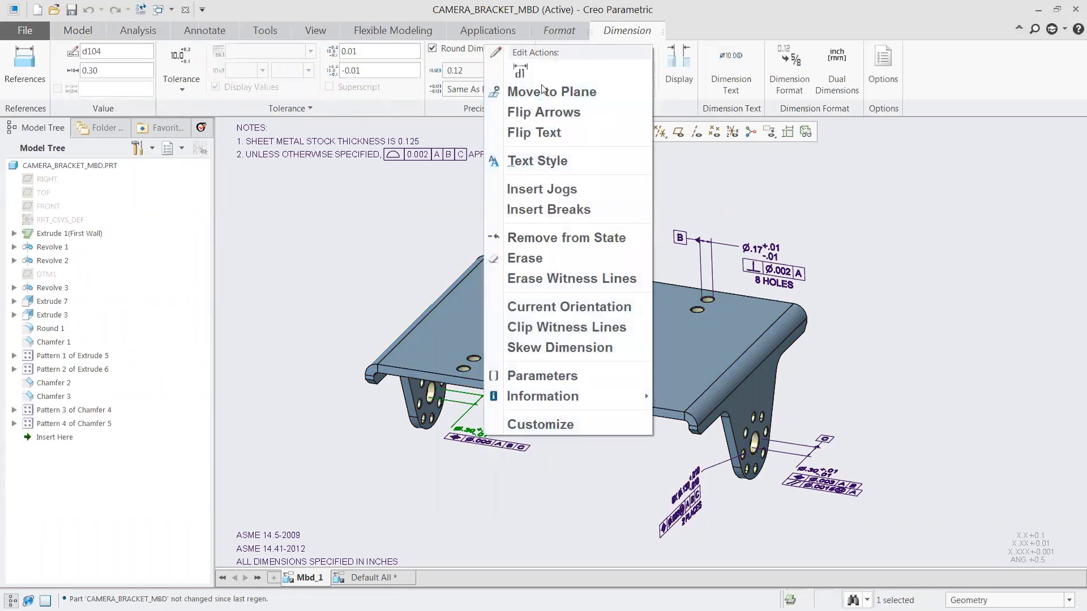
click(548, 92)
click(46, 205)
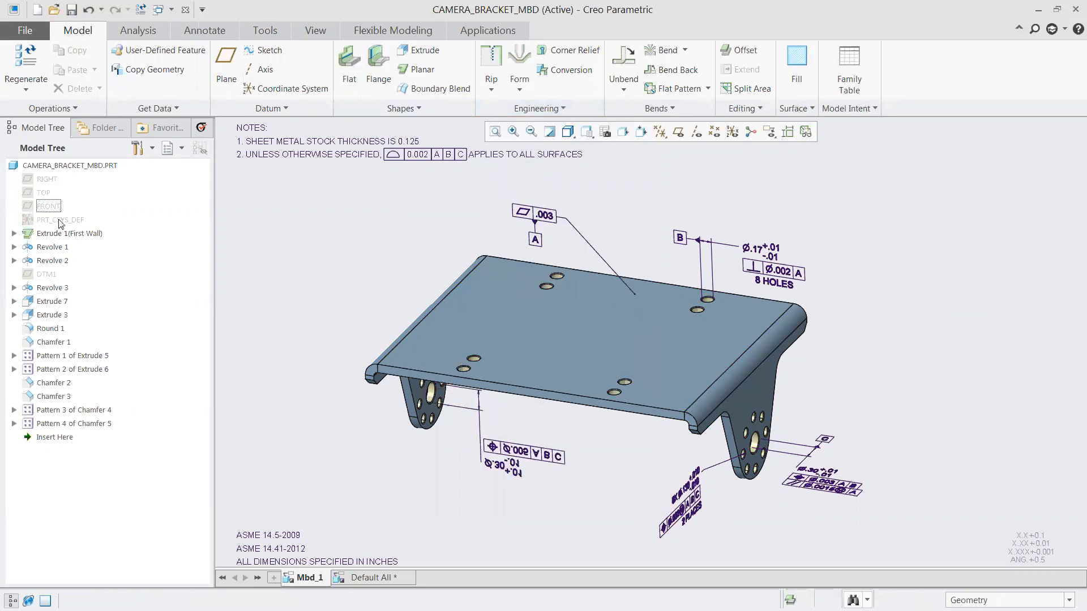
Flip the viewing direction of the left flange dimension's annotation plane and set its text rotation to 180
right_click(518, 454)
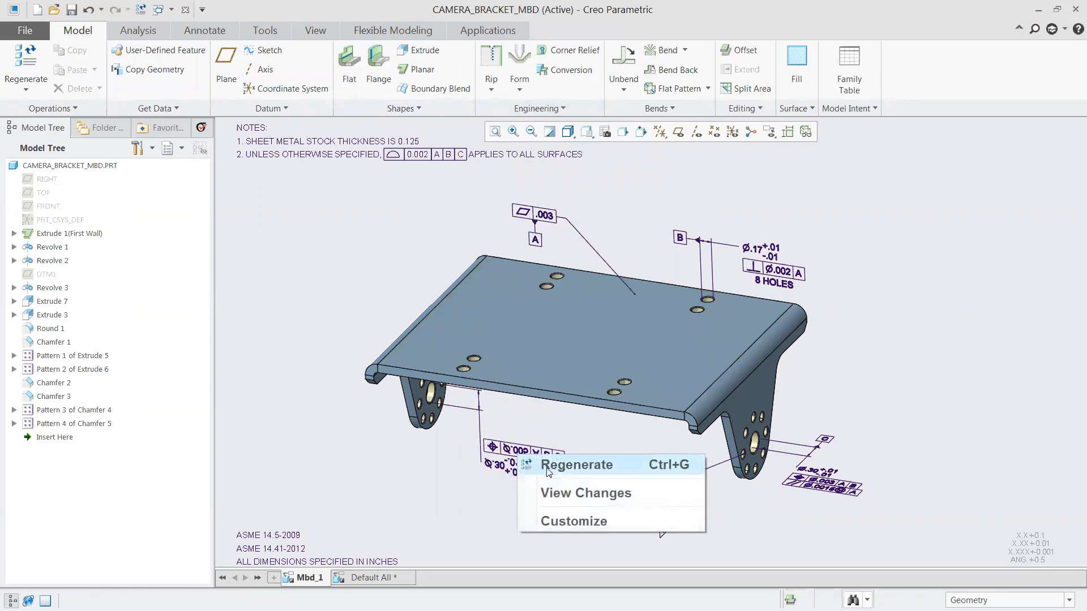
click(448, 465)
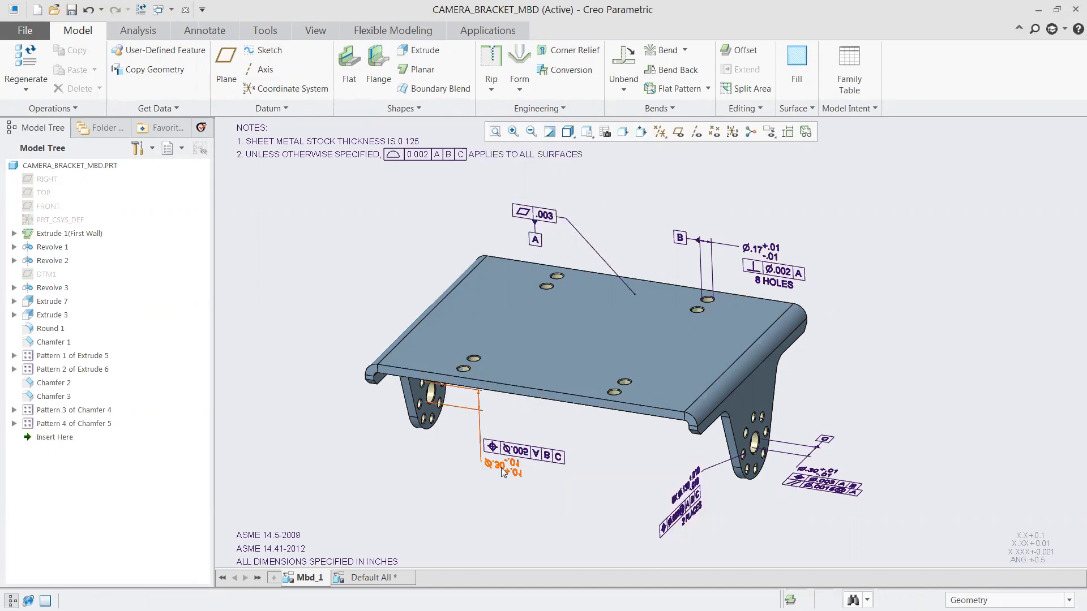
click(504, 472)
right_click(504, 469)
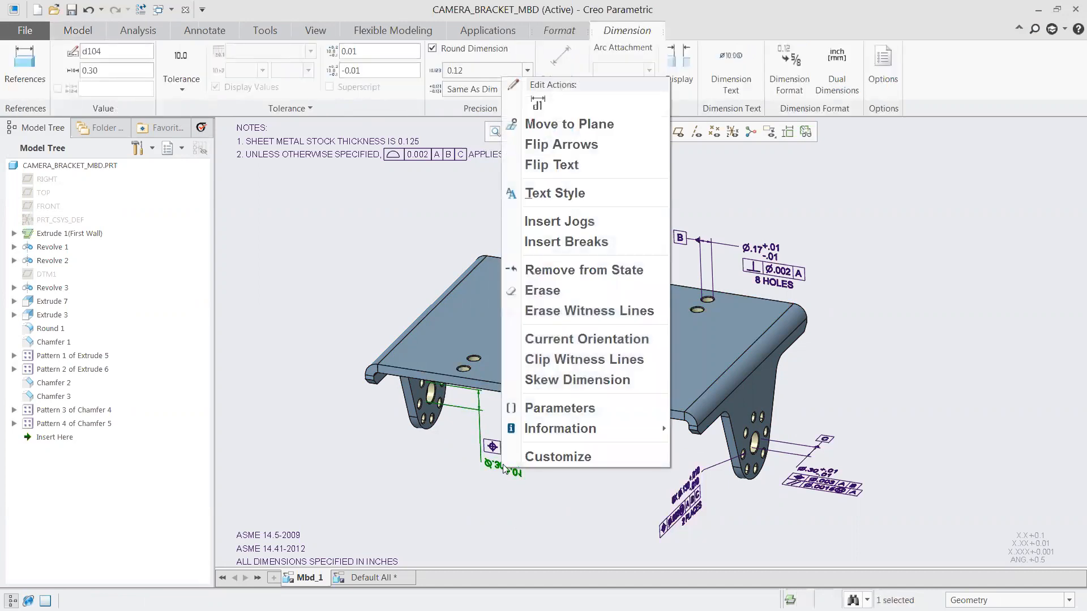
click(556, 339)
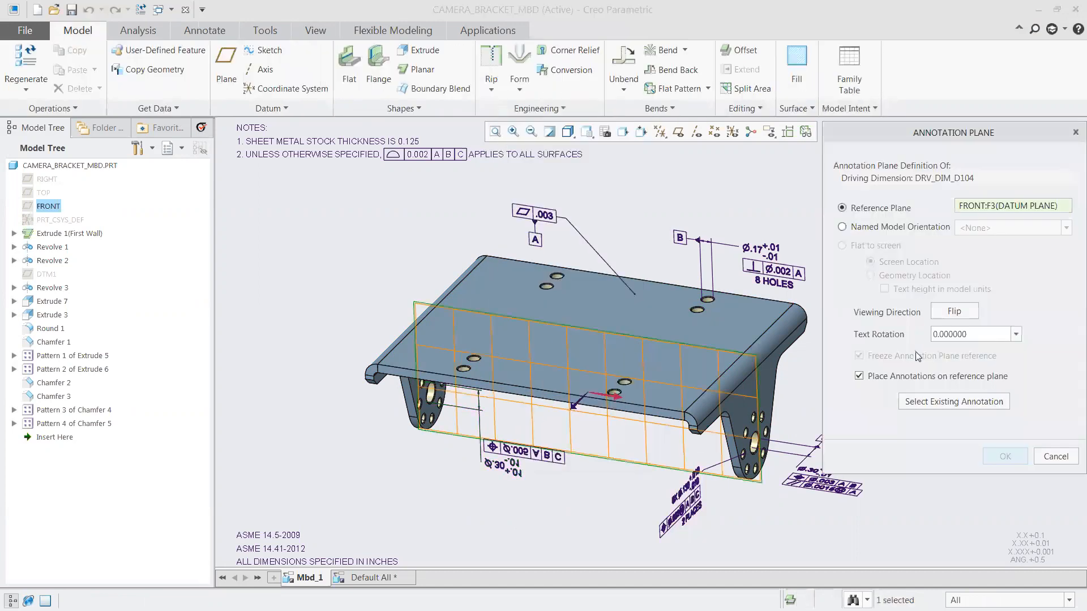
click(957, 310)
click(967, 334)
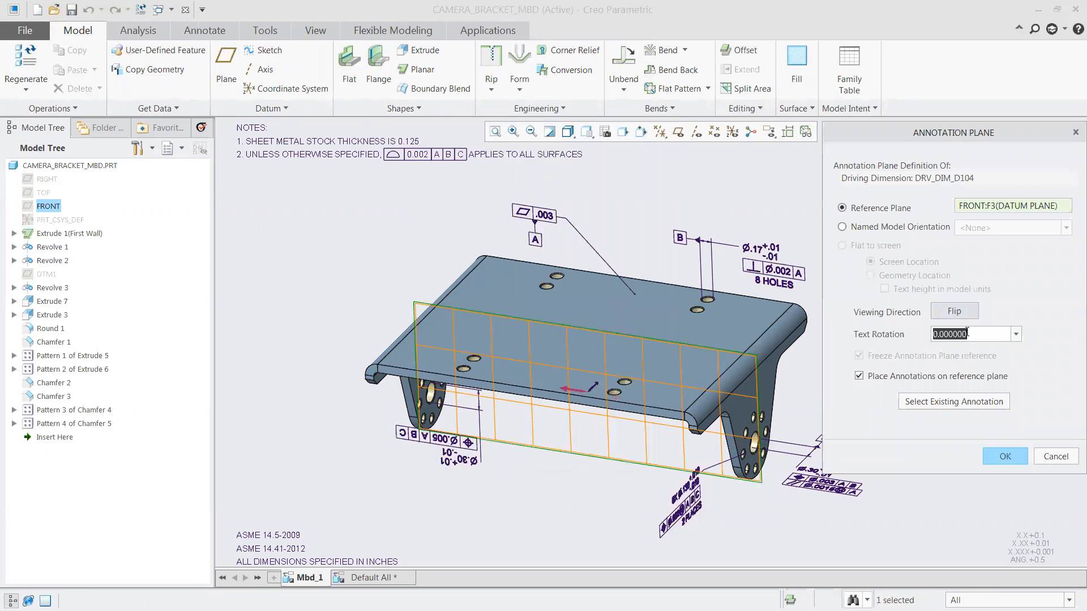
text(180)
key(Return)
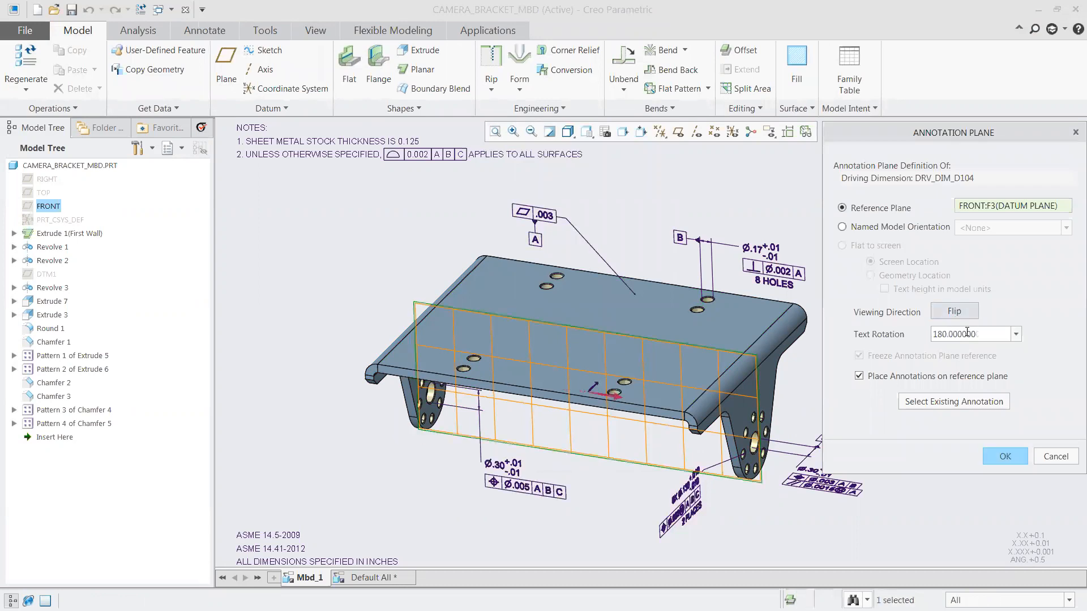
click(1004, 456)
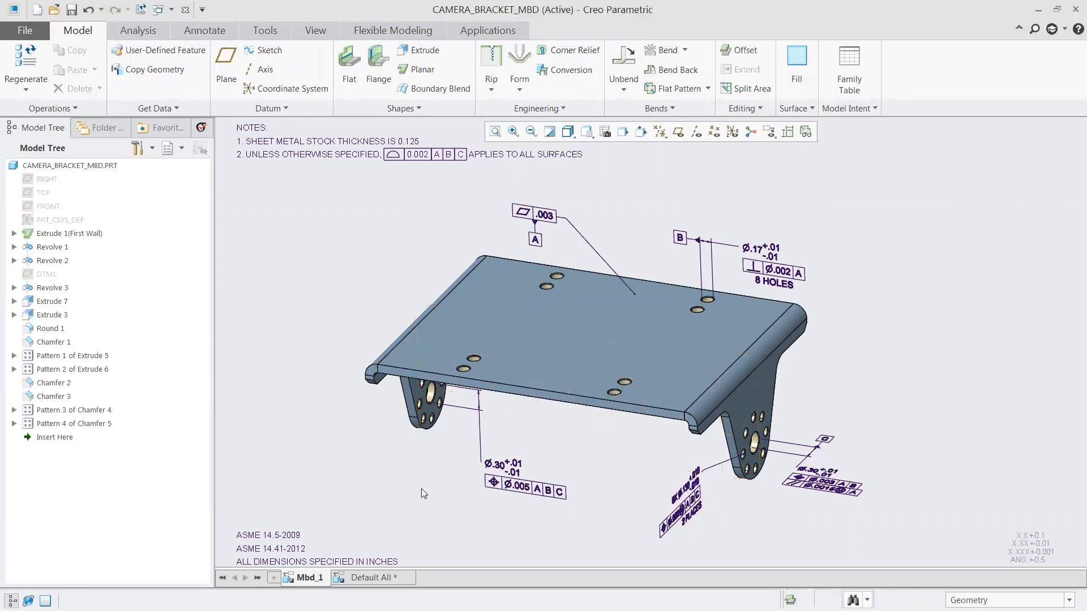
Switch to the annotation tools and inspect the geometric tolerance settings of the left flange hole's position control frame
middle_drag(509, 466, 529, 462)
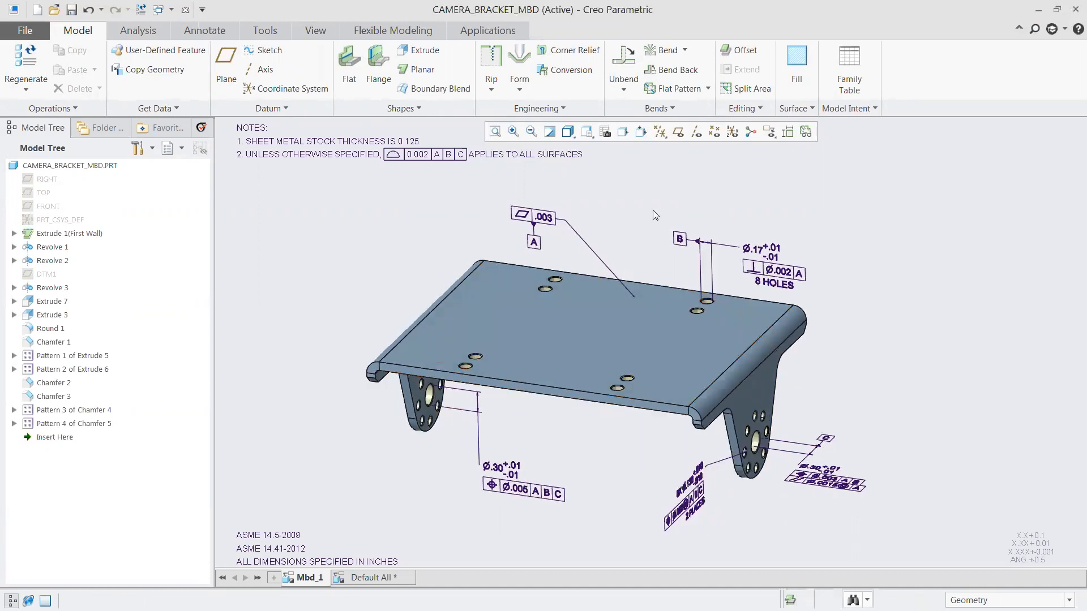
click(207, 32)
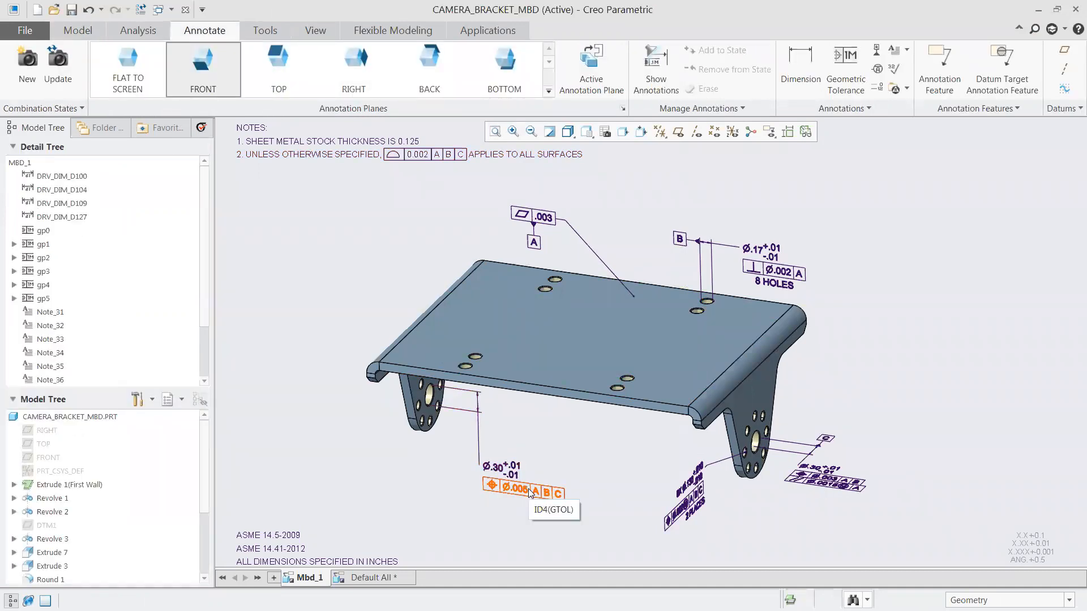
click(515, 488)
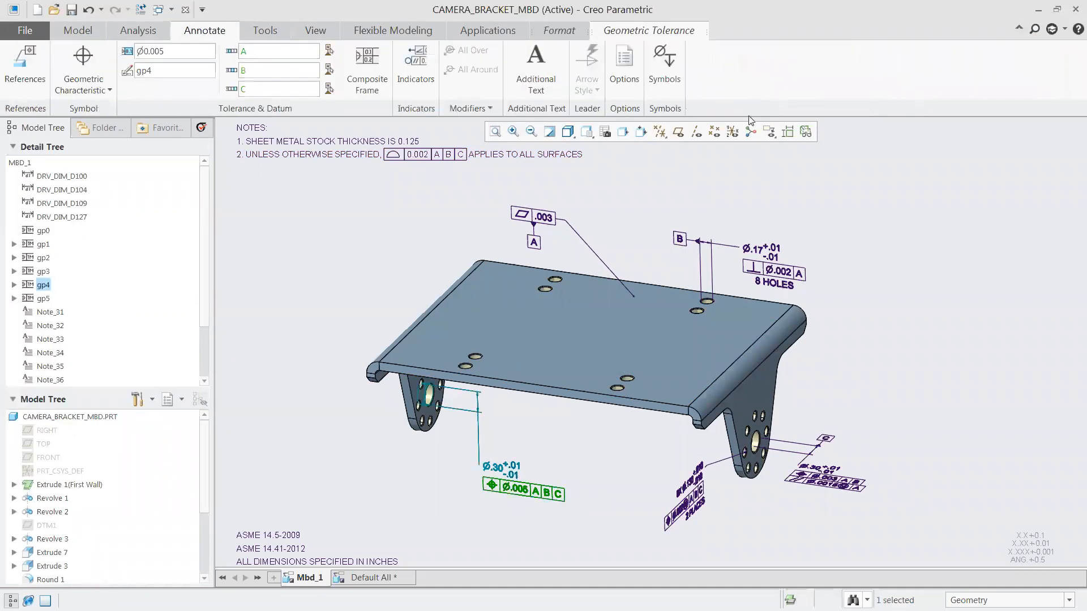
click(643, 209)
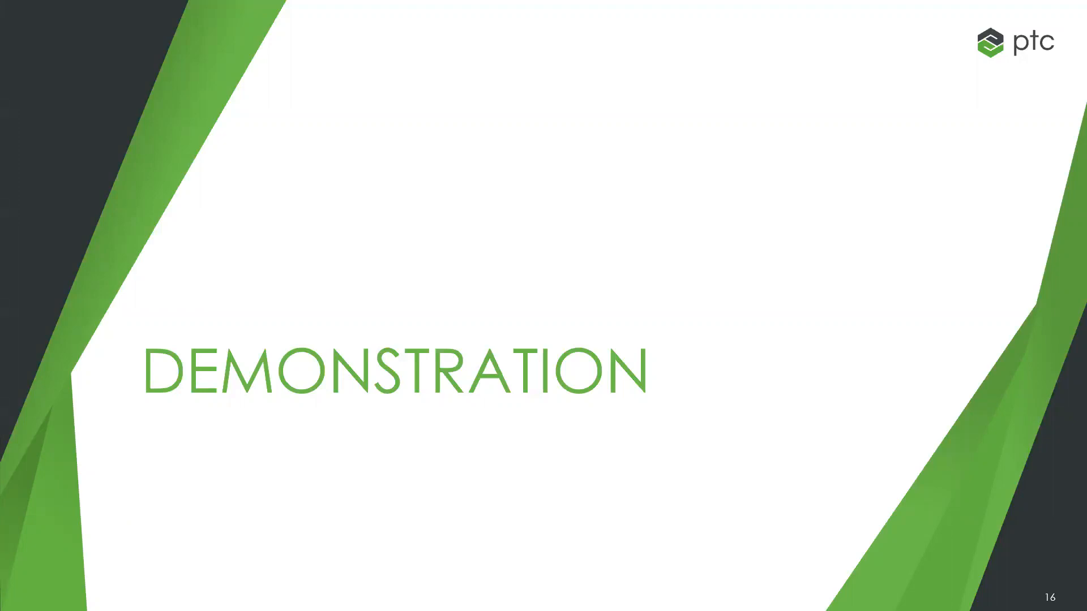
key(Right)
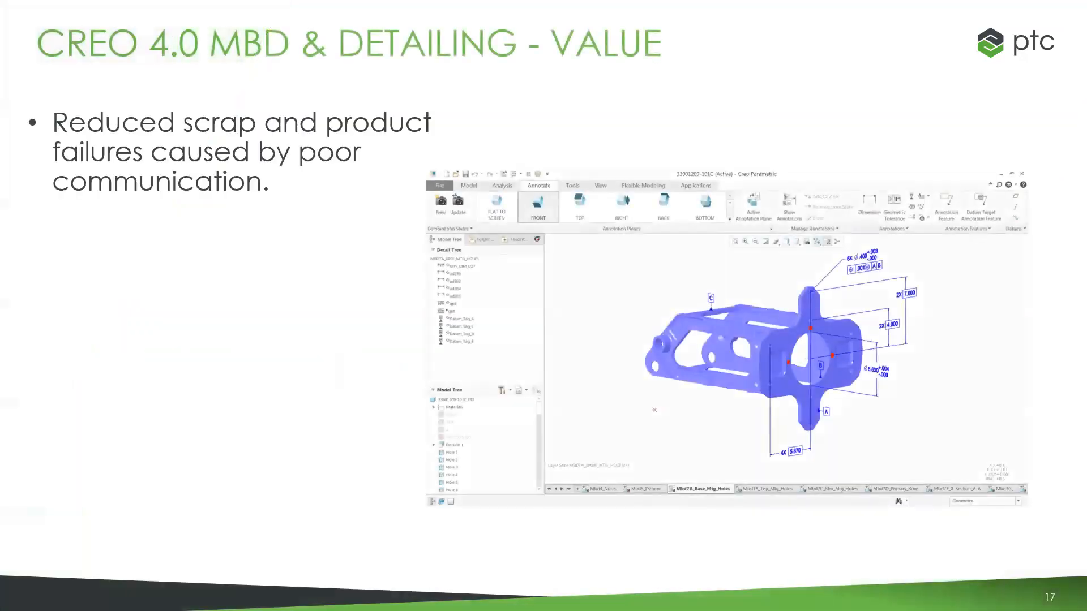